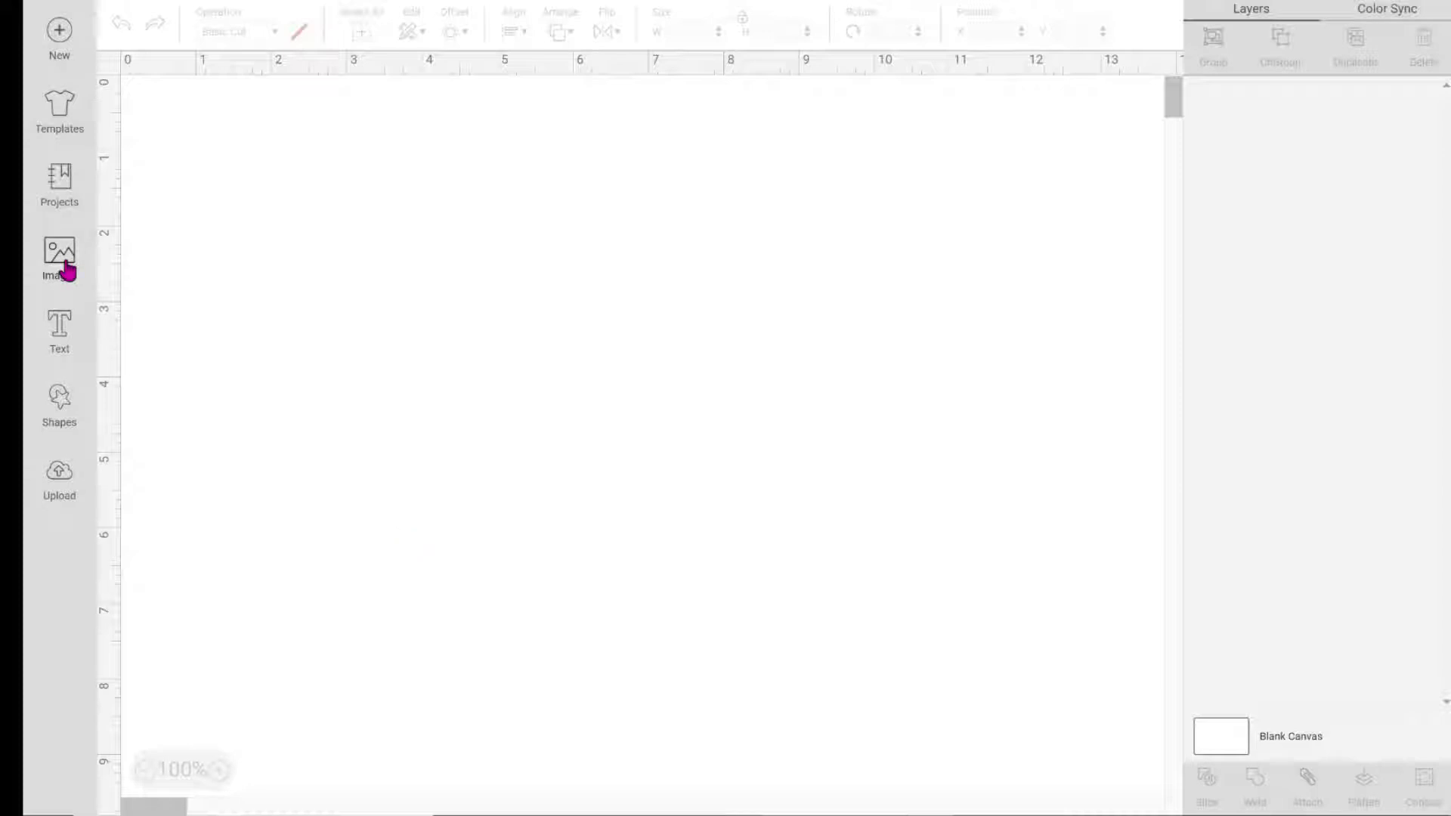
- Search the image library for "witch"
click(60, 265)
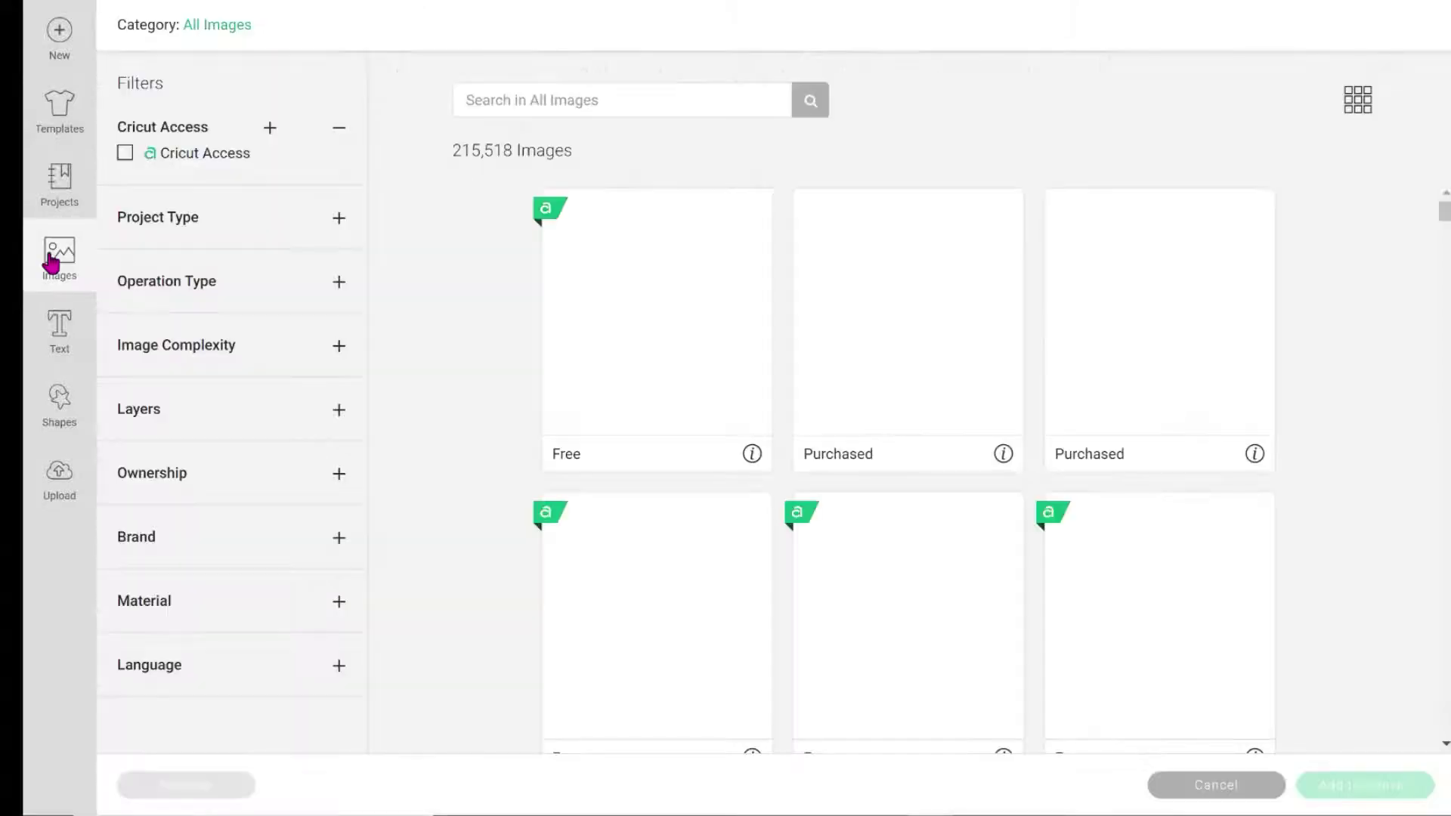
click(537, 105)
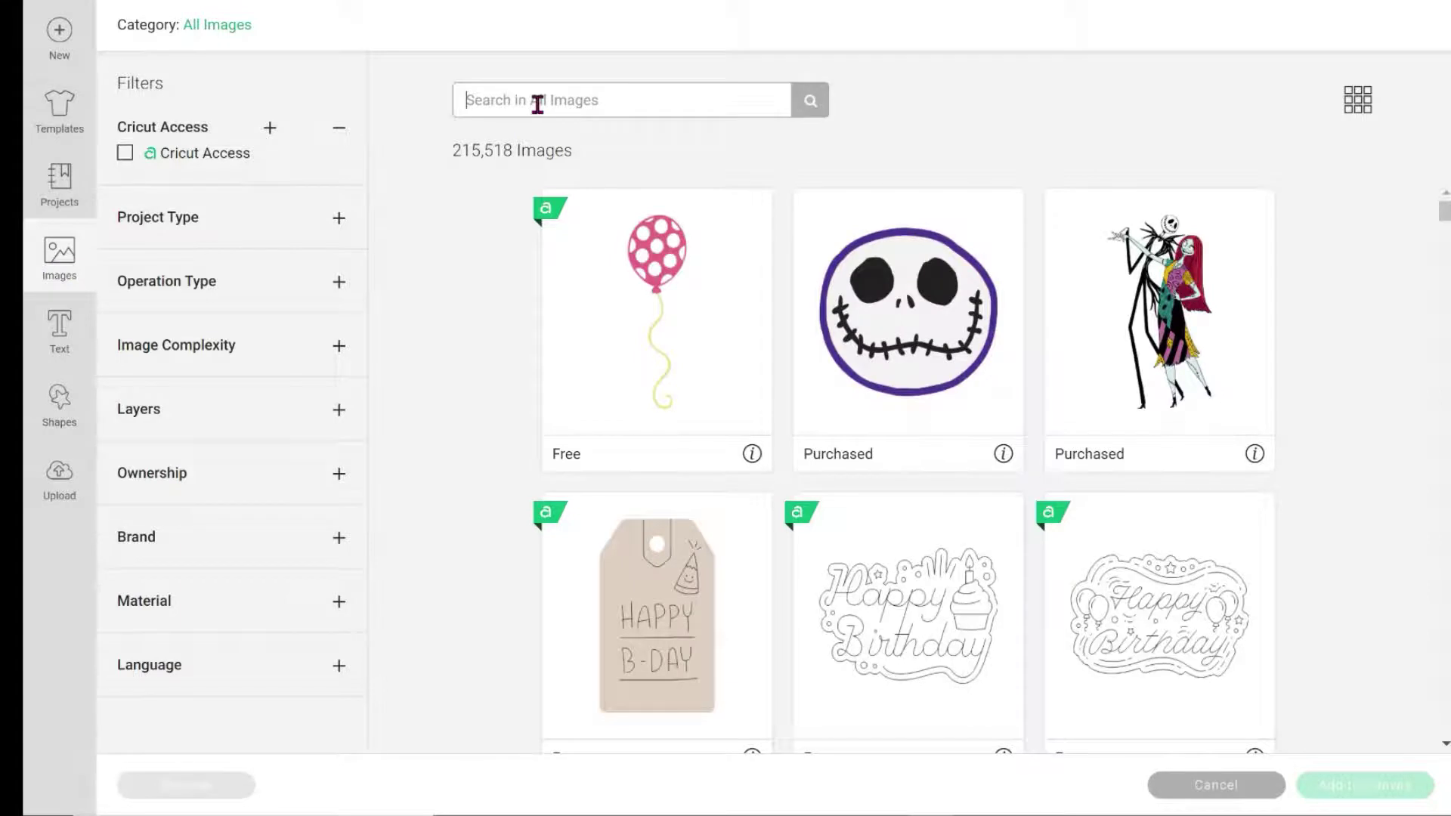
text(witch)
key(Return)
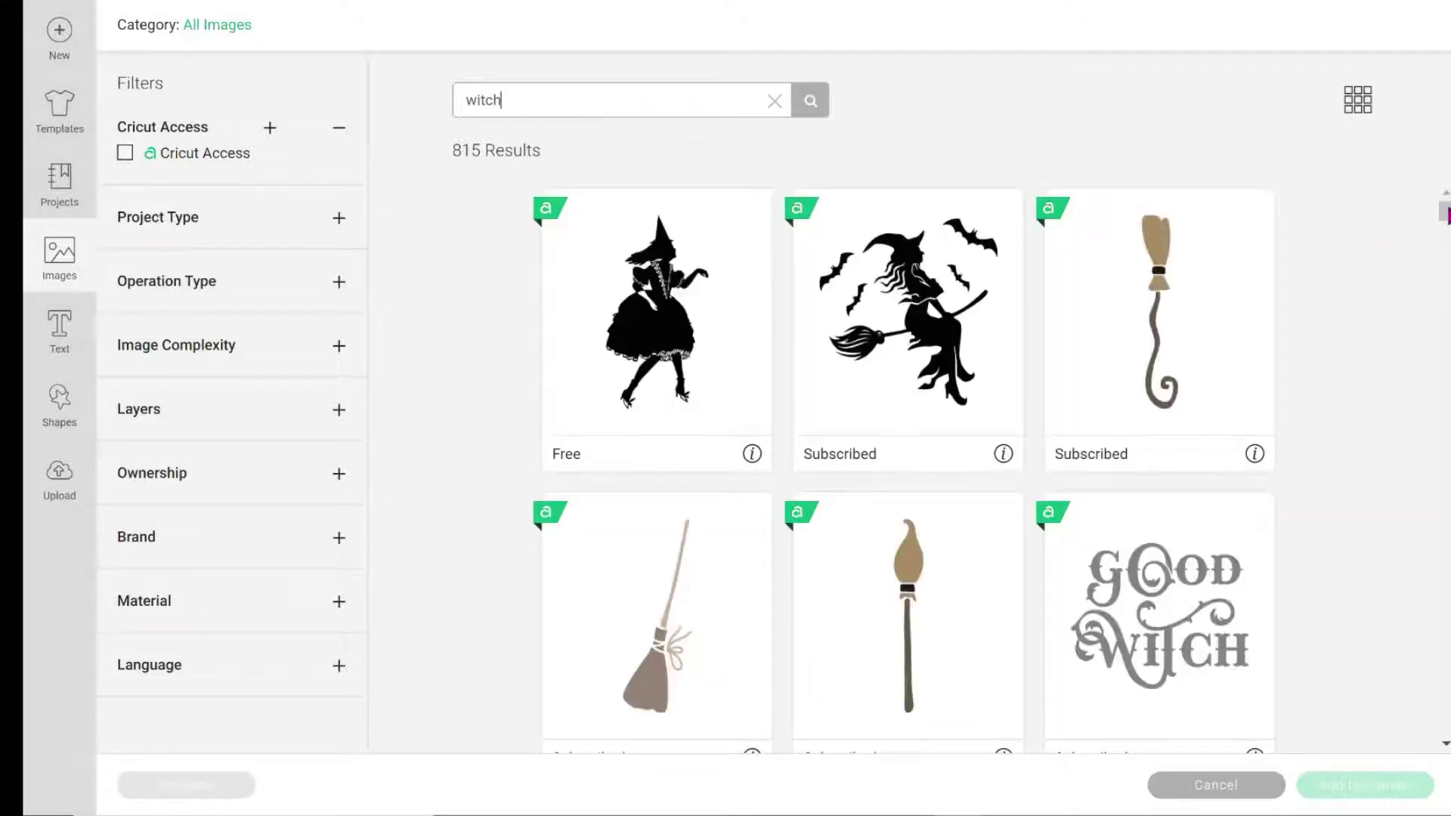
- Open the Miss Kate Cuttables - Happy Halloween set from the Cute Witch image's details
scroll(906, 453, down, 10)
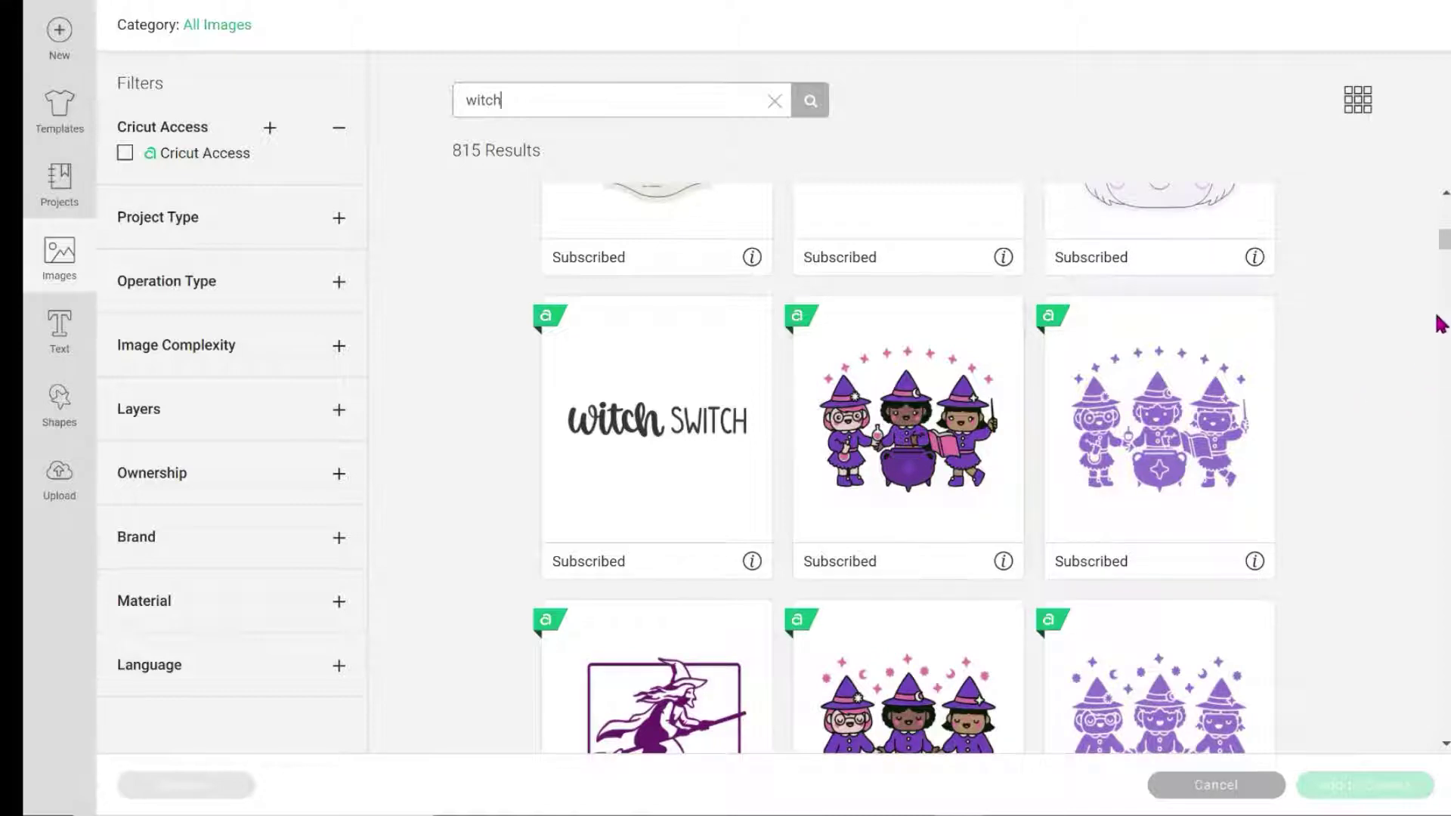
scroll(907, 453, down, 10)
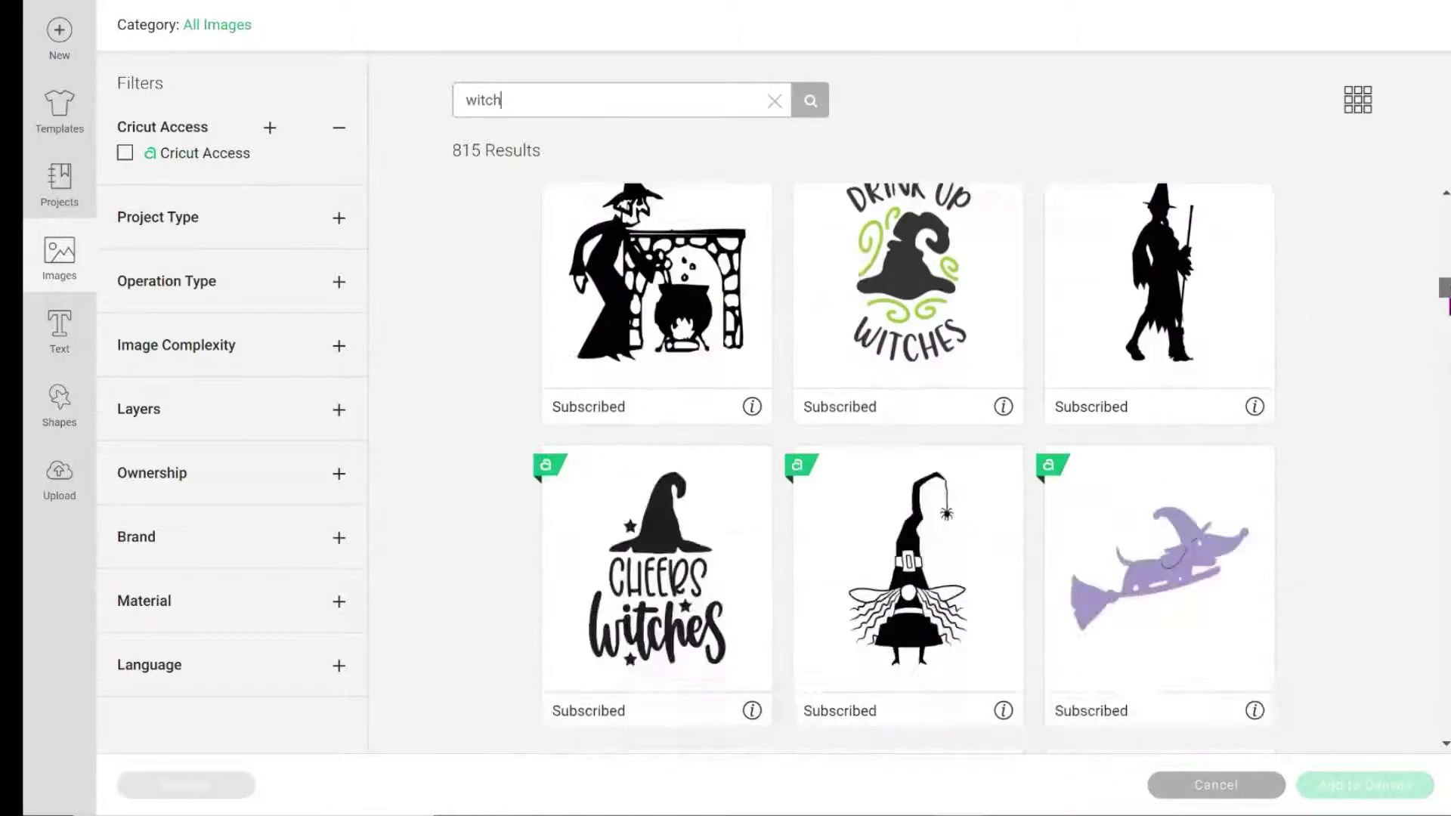
scroll(1204, 489, down, 9)
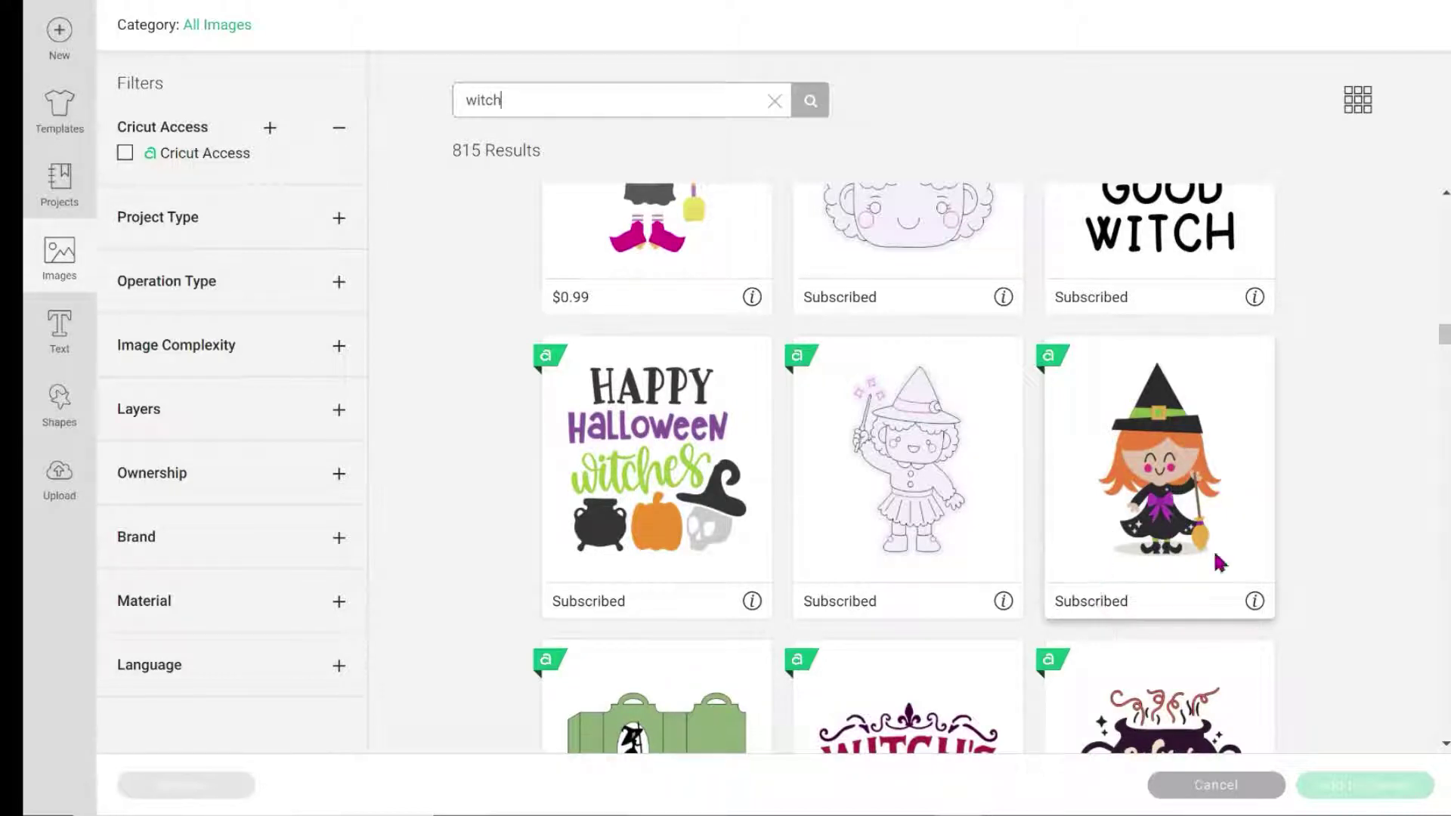
click(1255, 602)
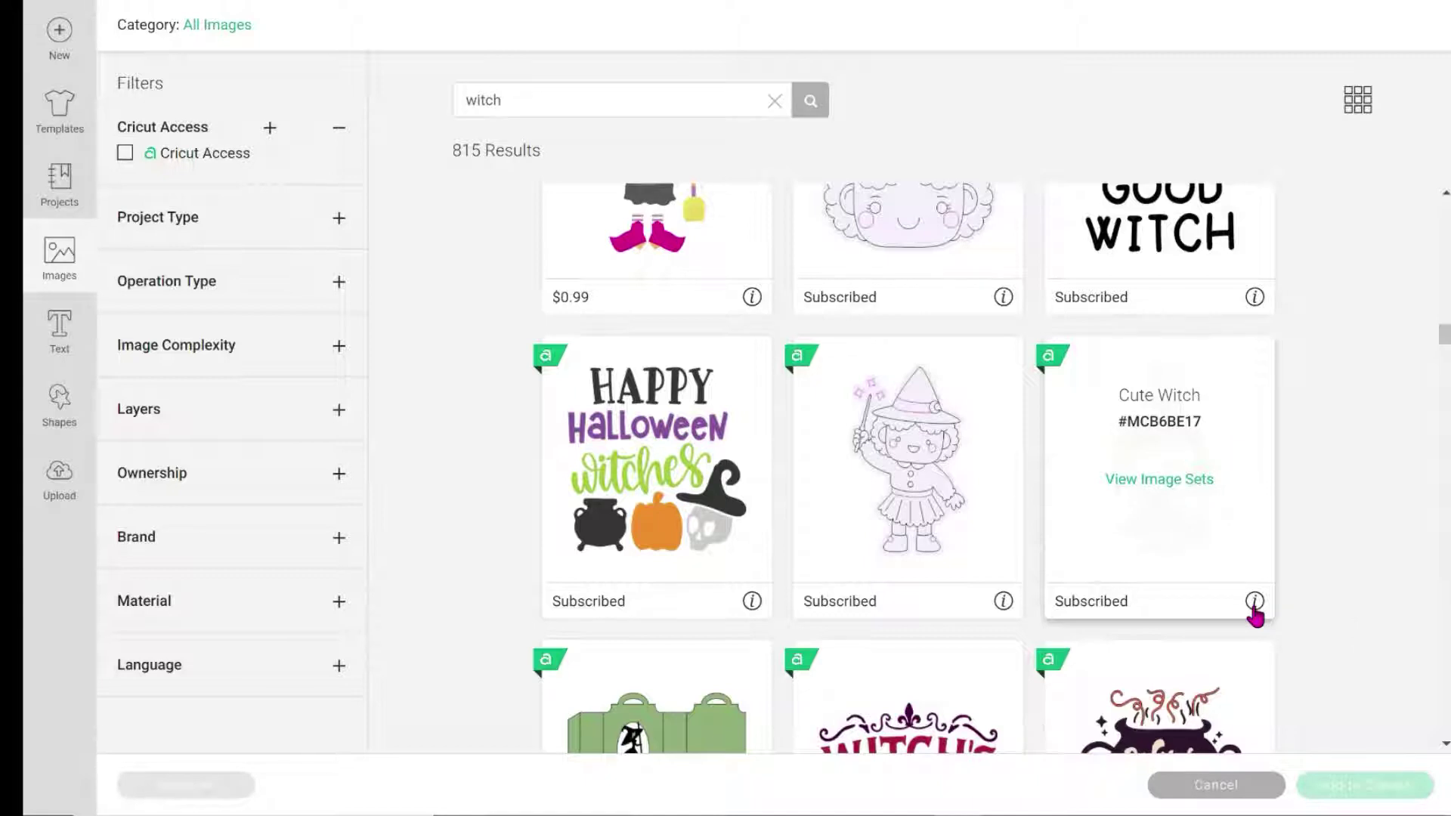
click(1192, 483)
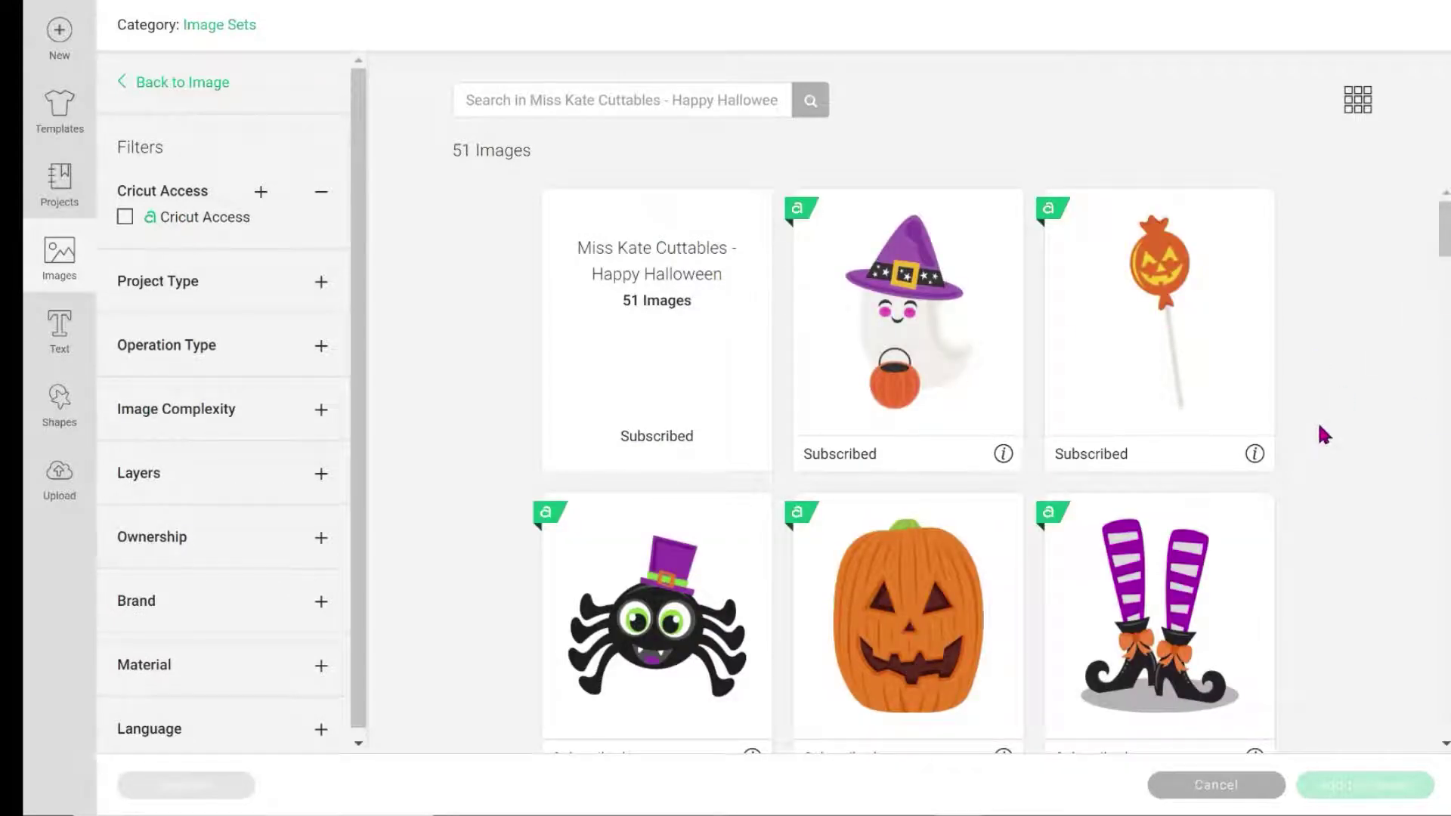
- Pick the witch-hat ghost, the broom witch, the purple-band witch and the Boo!! sign ghost
click(939, 314)
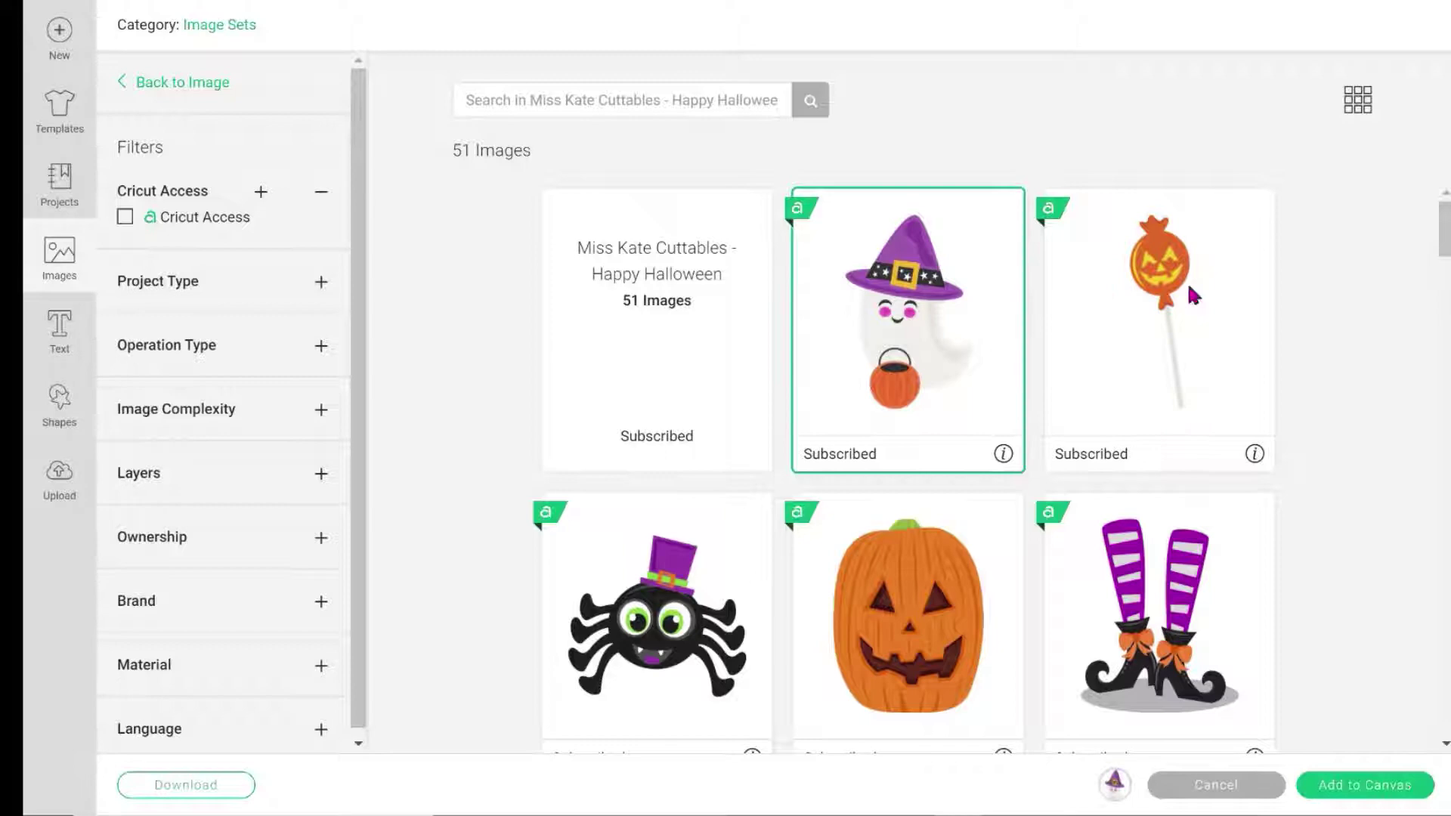
drag(1440, 261, 1393, 583)
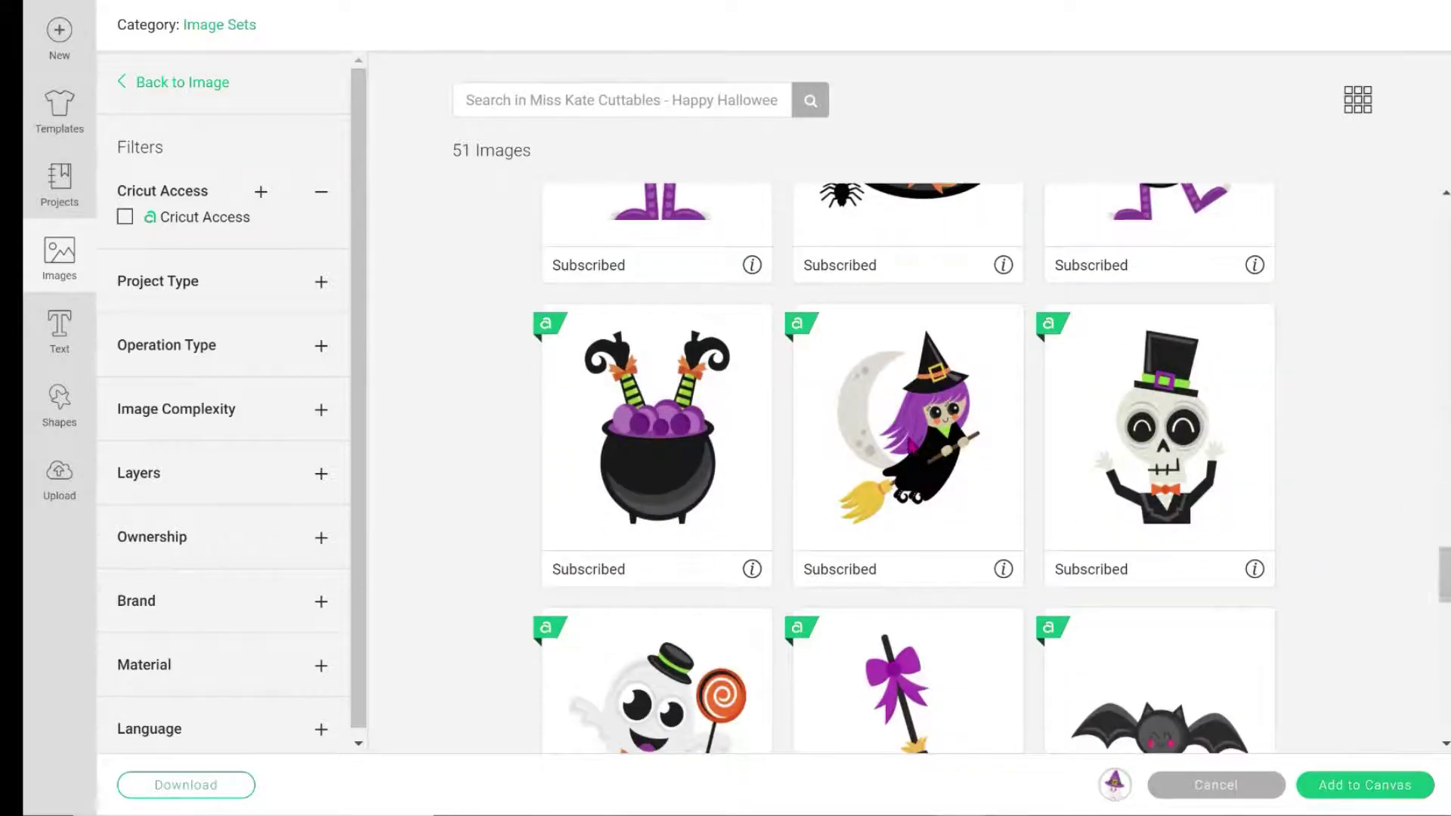
drag(1443, 575, 1444, 673)
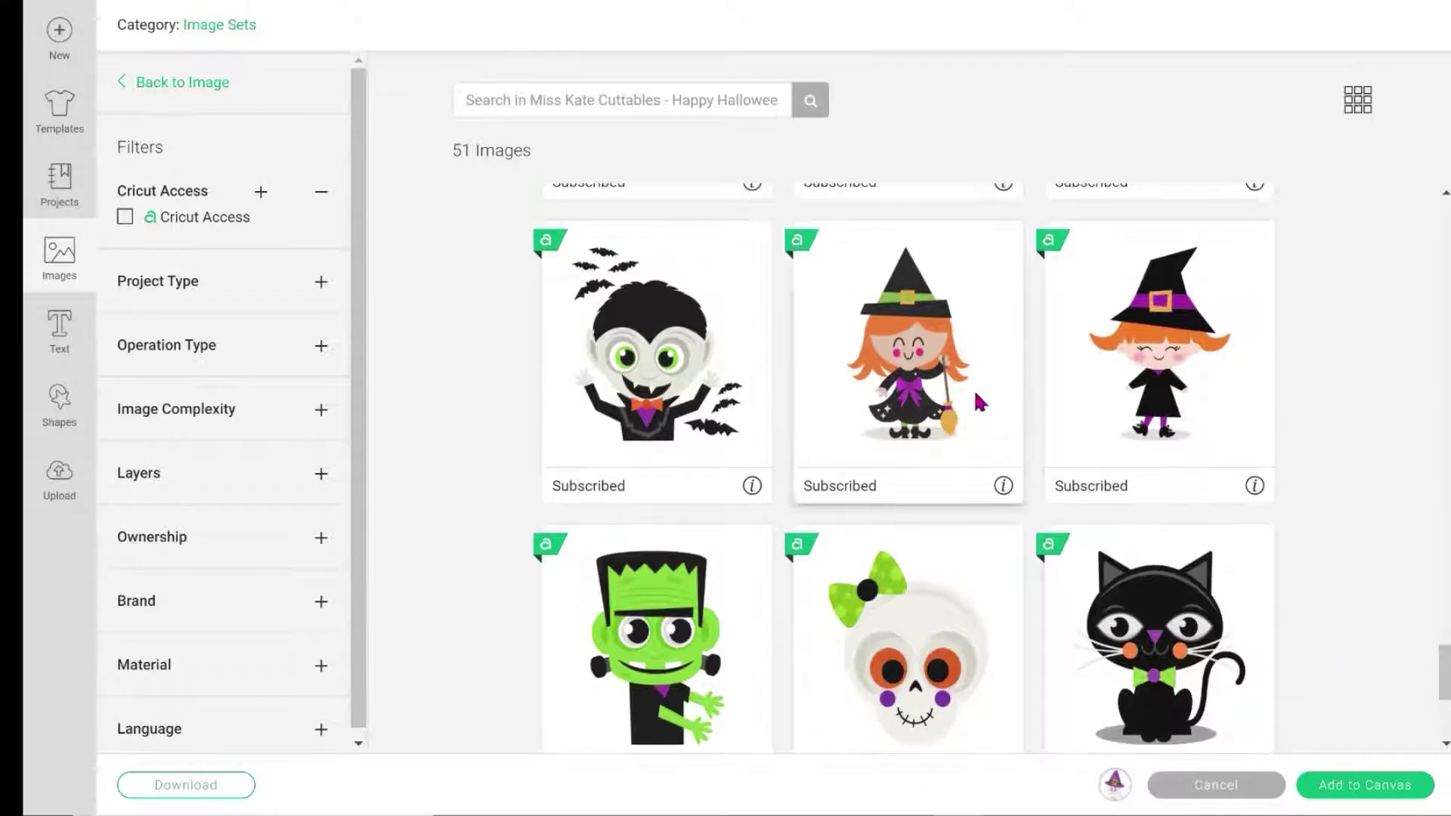
click(944, 376)
click(1156, 438)
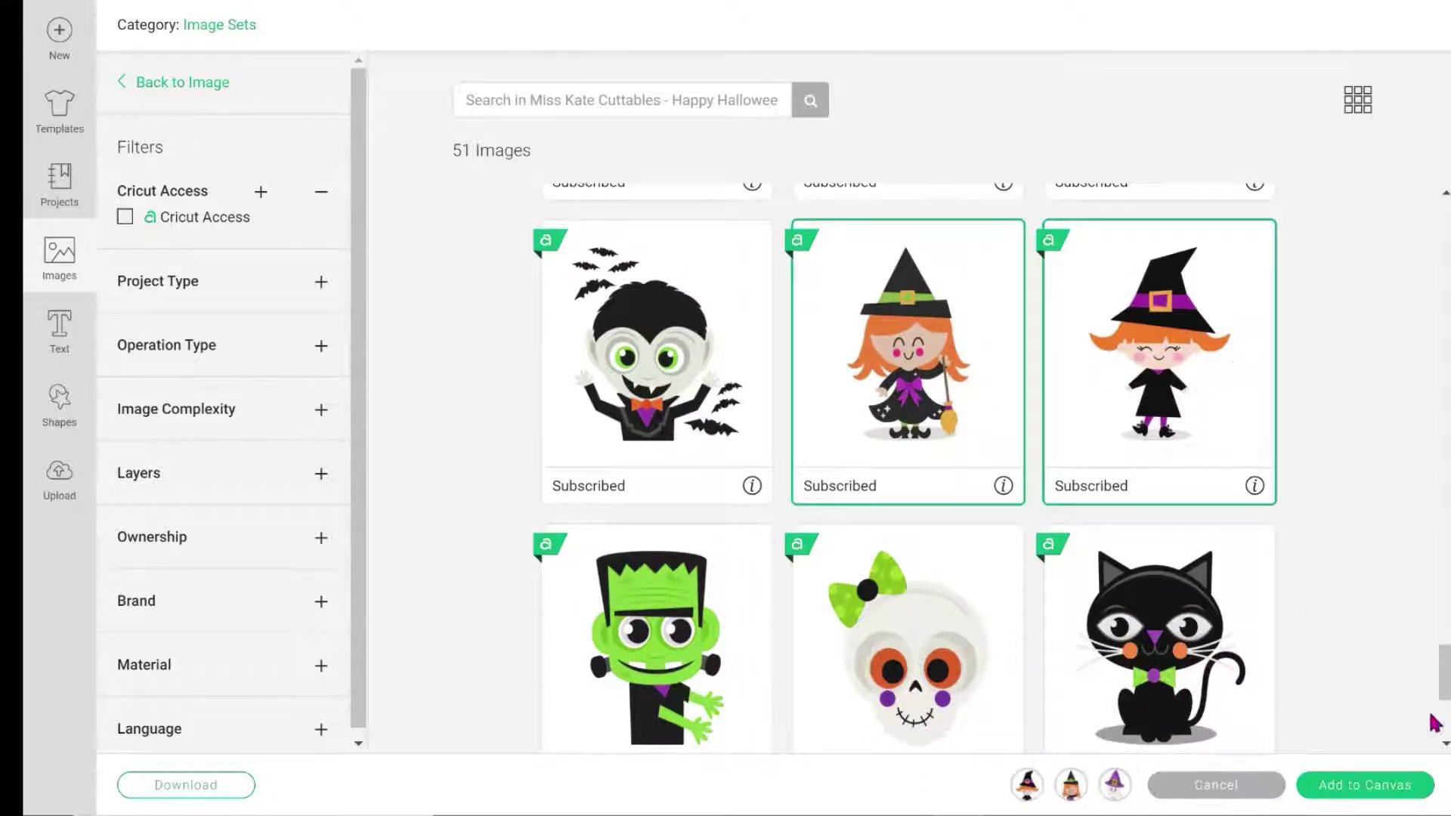
drag(1444, 673, 1443, 326)
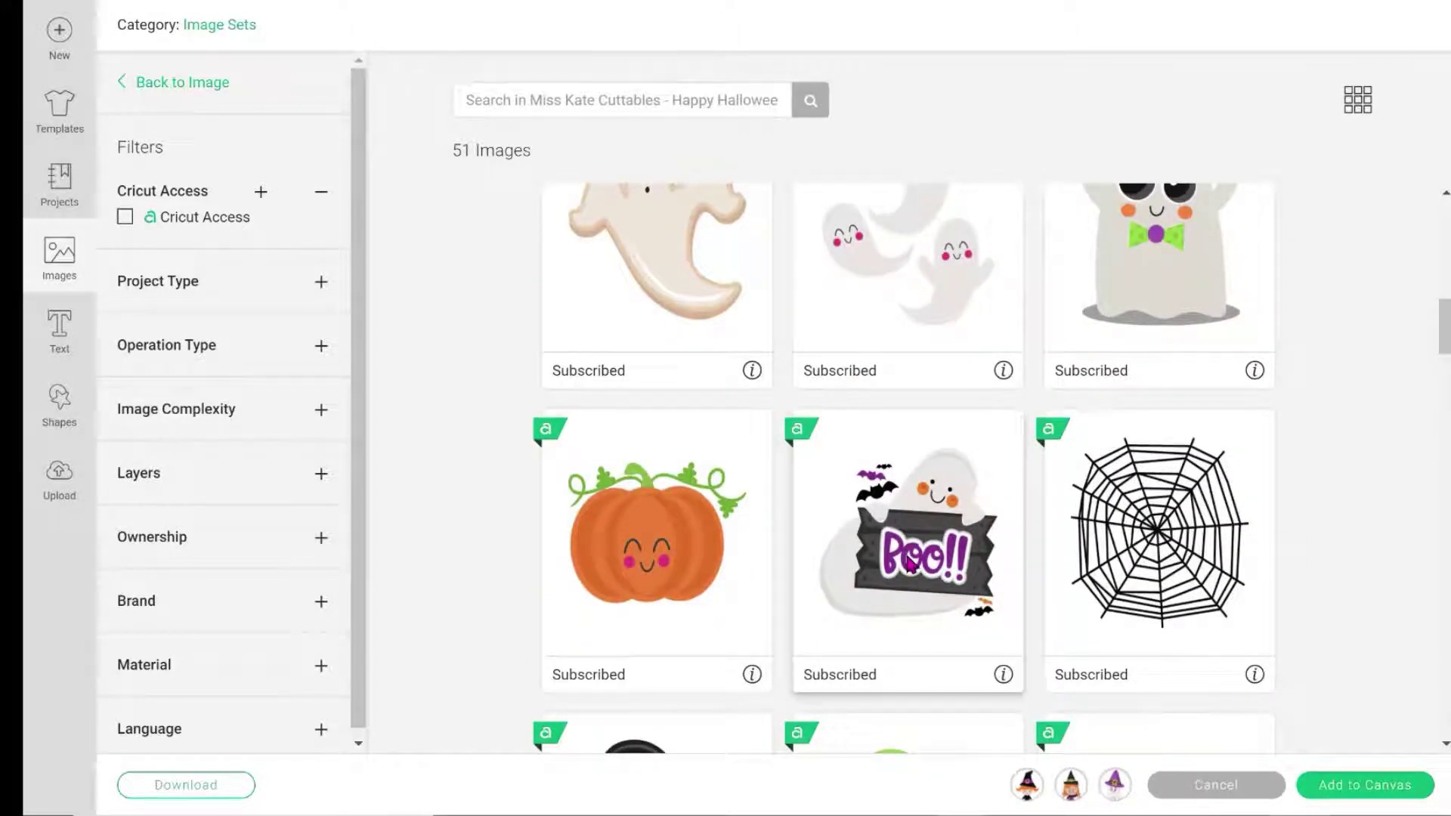
click(909, 563)
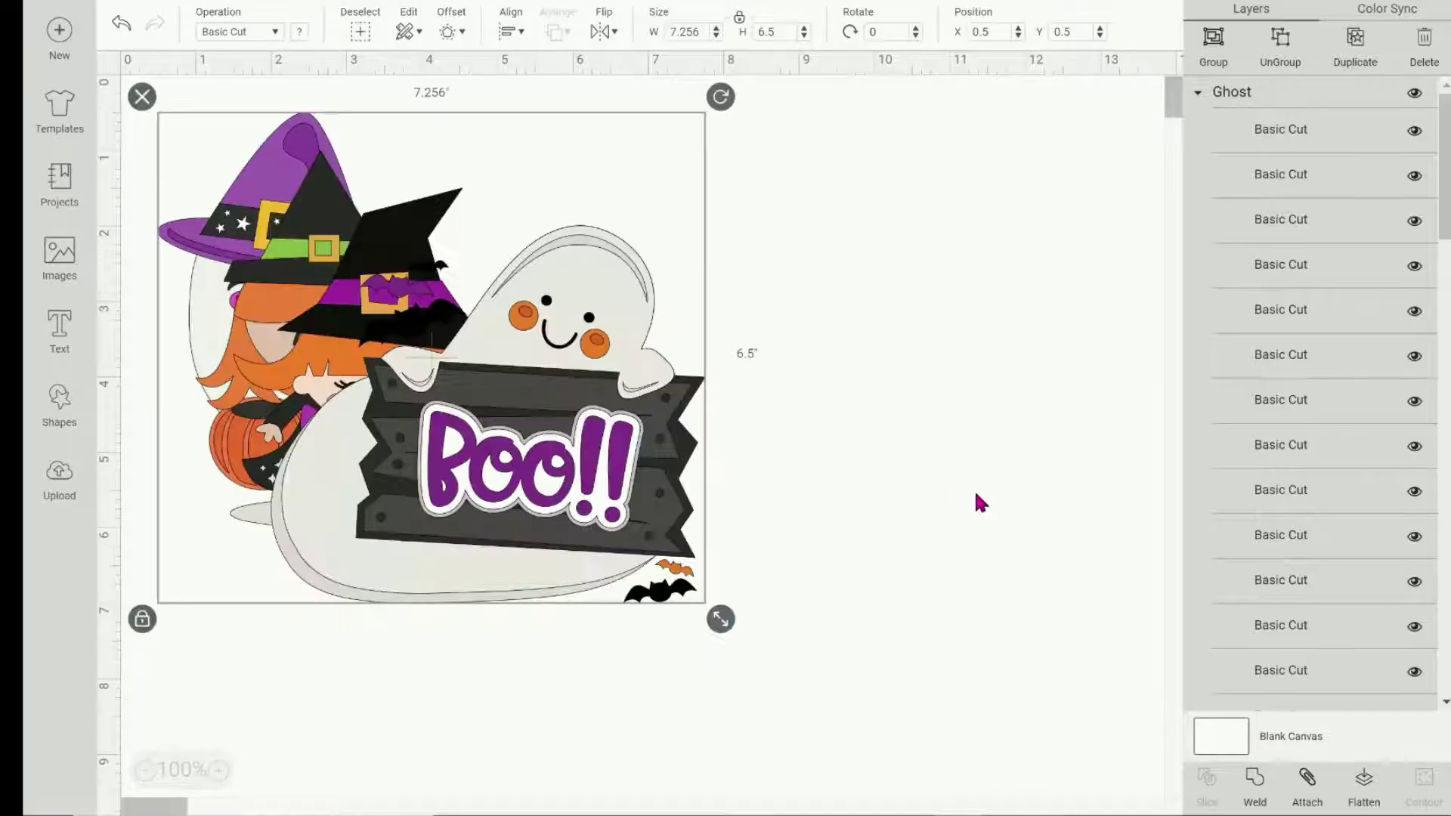
- Ungroup the Boo ghost and delete its white body
drag(542, 471, 923, 467)
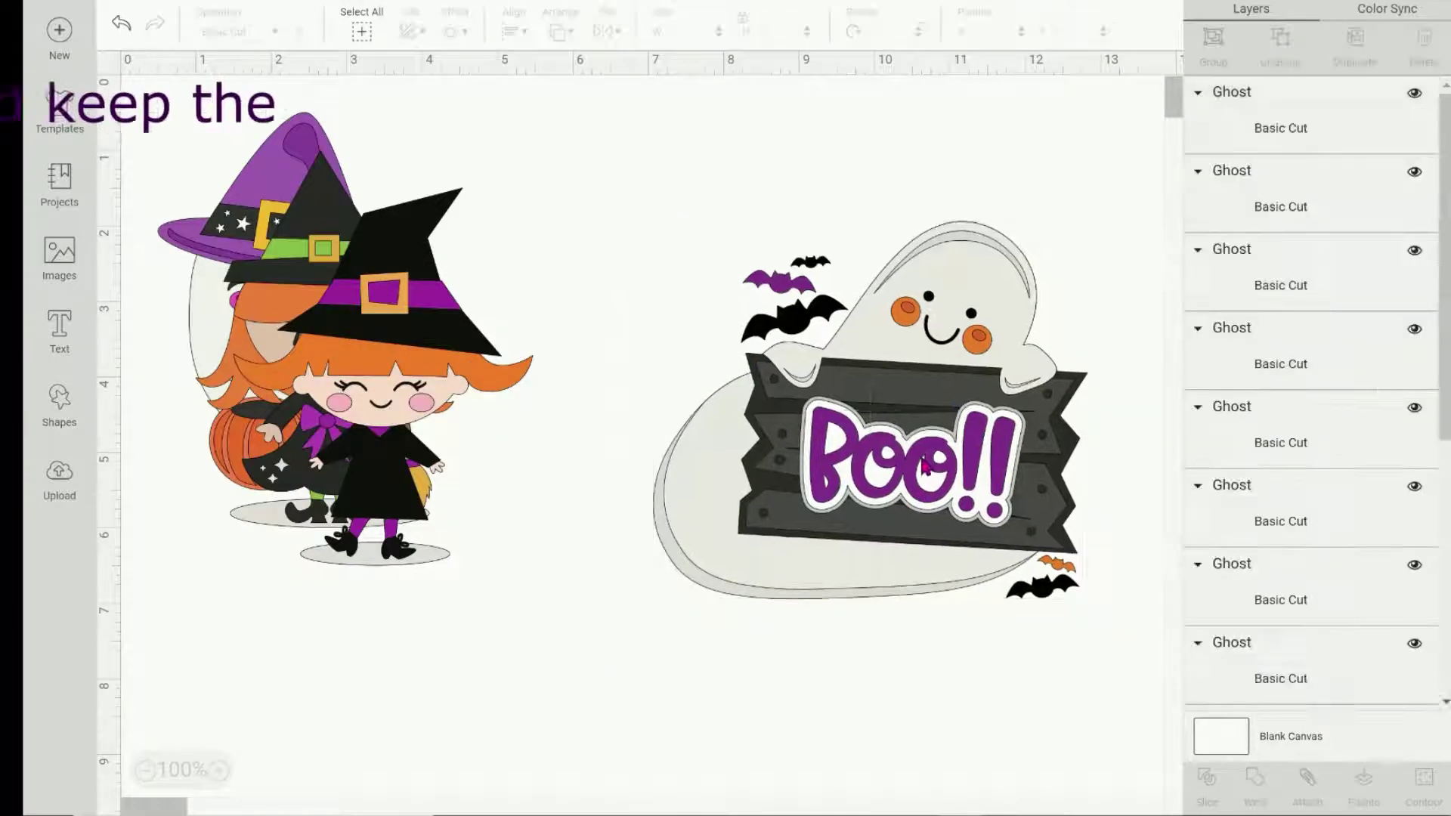
click(924, 467)
drag(861, 529, 425, 679)
click(556, 624)
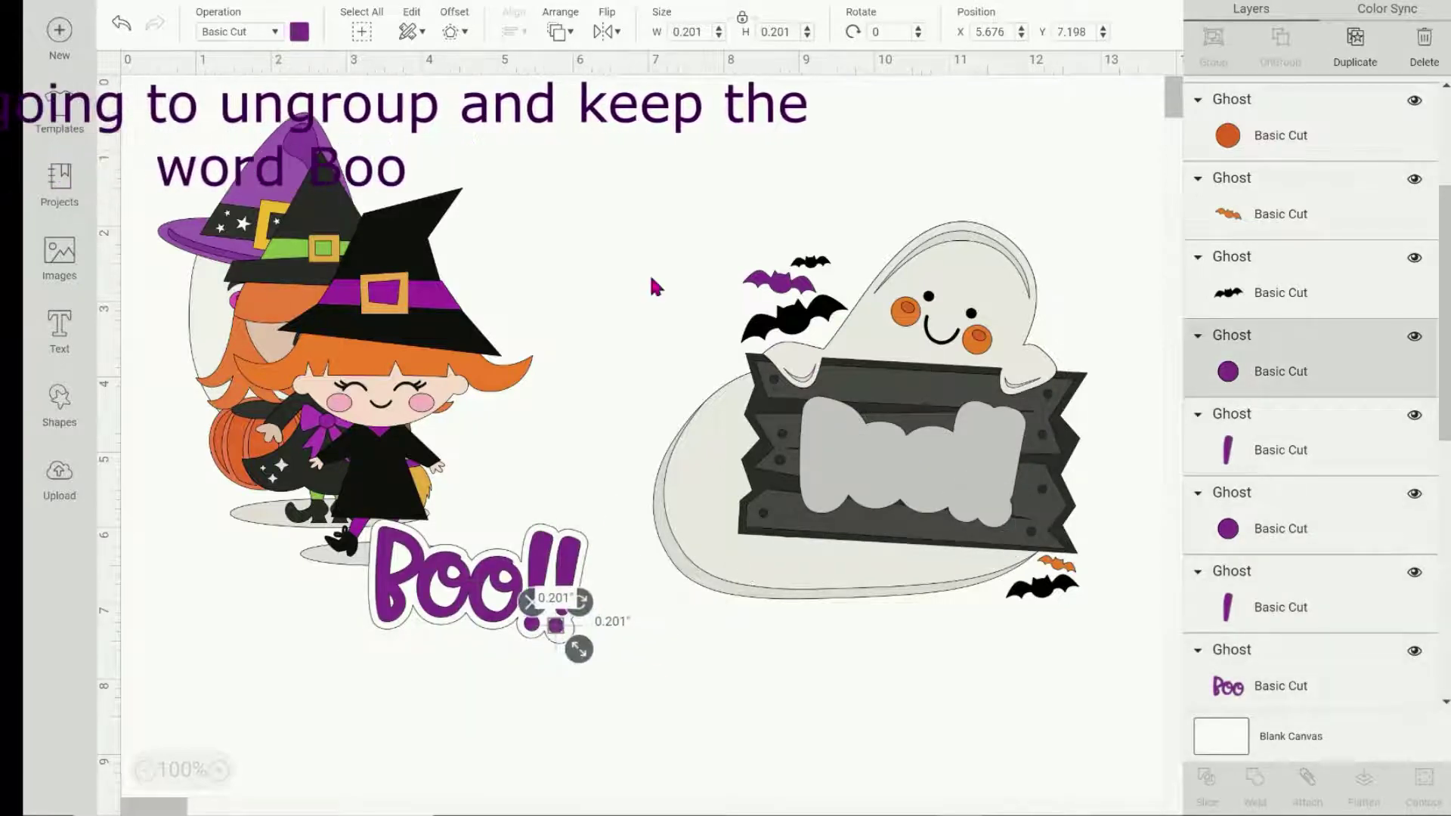
click(896, 319)
key(ctrl+shift+g)
key(Delete)
- Delete the ghost's board, cheeks and face, and gather the bats in the lower-right corner
key(Delete)
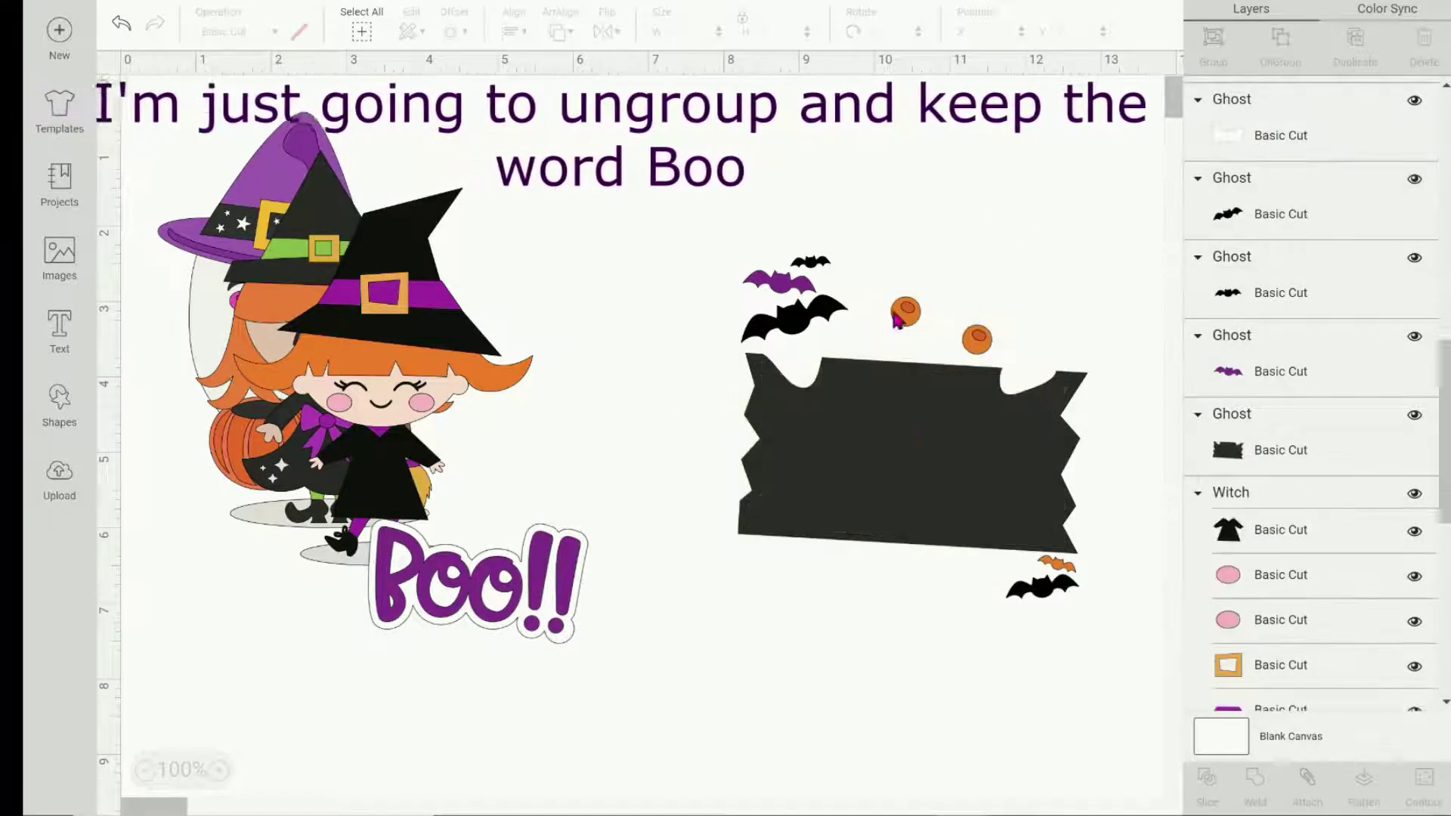
drag(892, 266, 1053, 469)
key(Delete)
drag(713, 249, 862, 395)
drag(789, 300, 1108, 709)
drag(355, 683, 583, 648)
key(Delete)
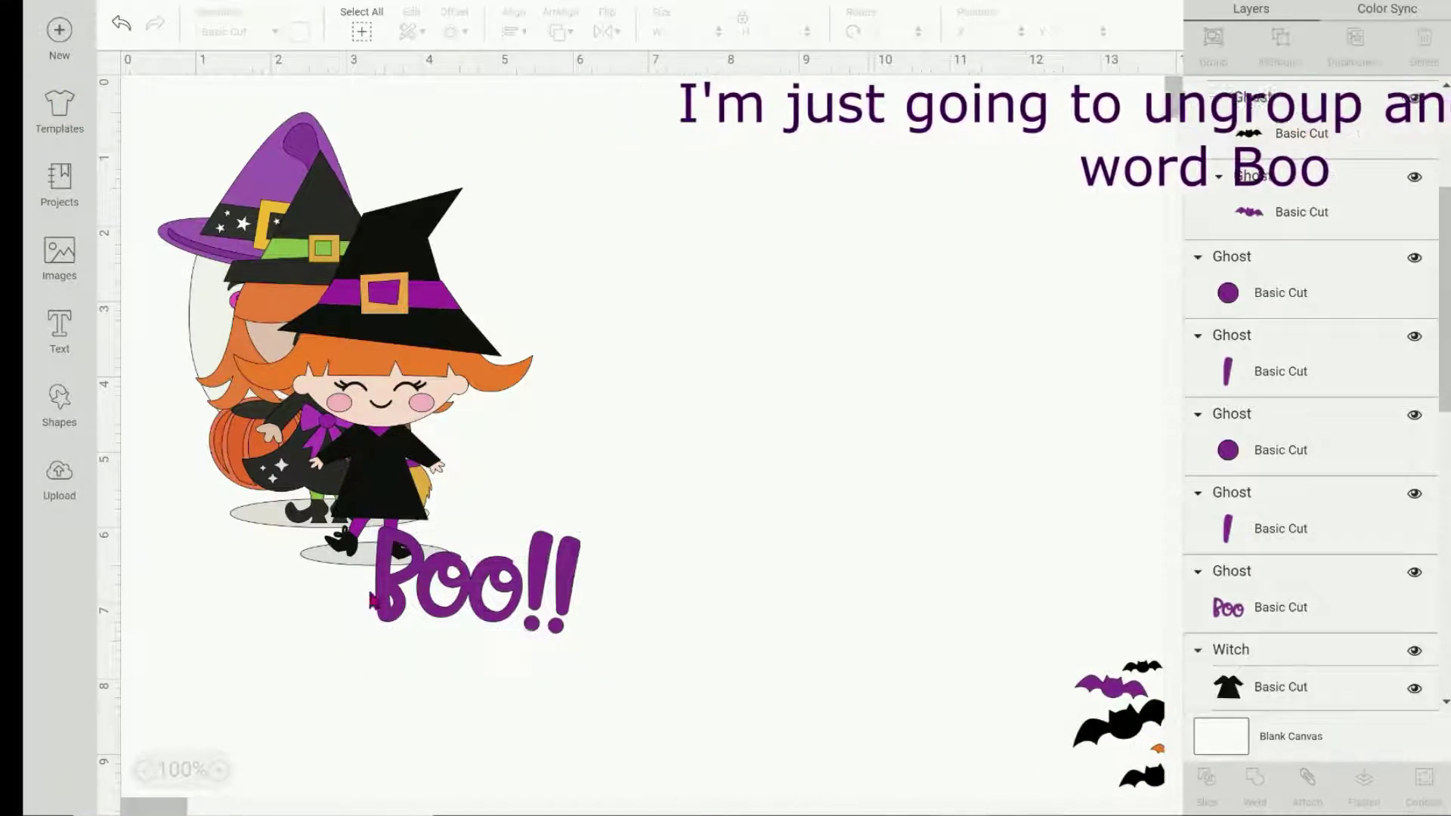
- Move Boo!! to the top right and shift the witches apart onto open canvas
drag(373, 601, 887, 199)
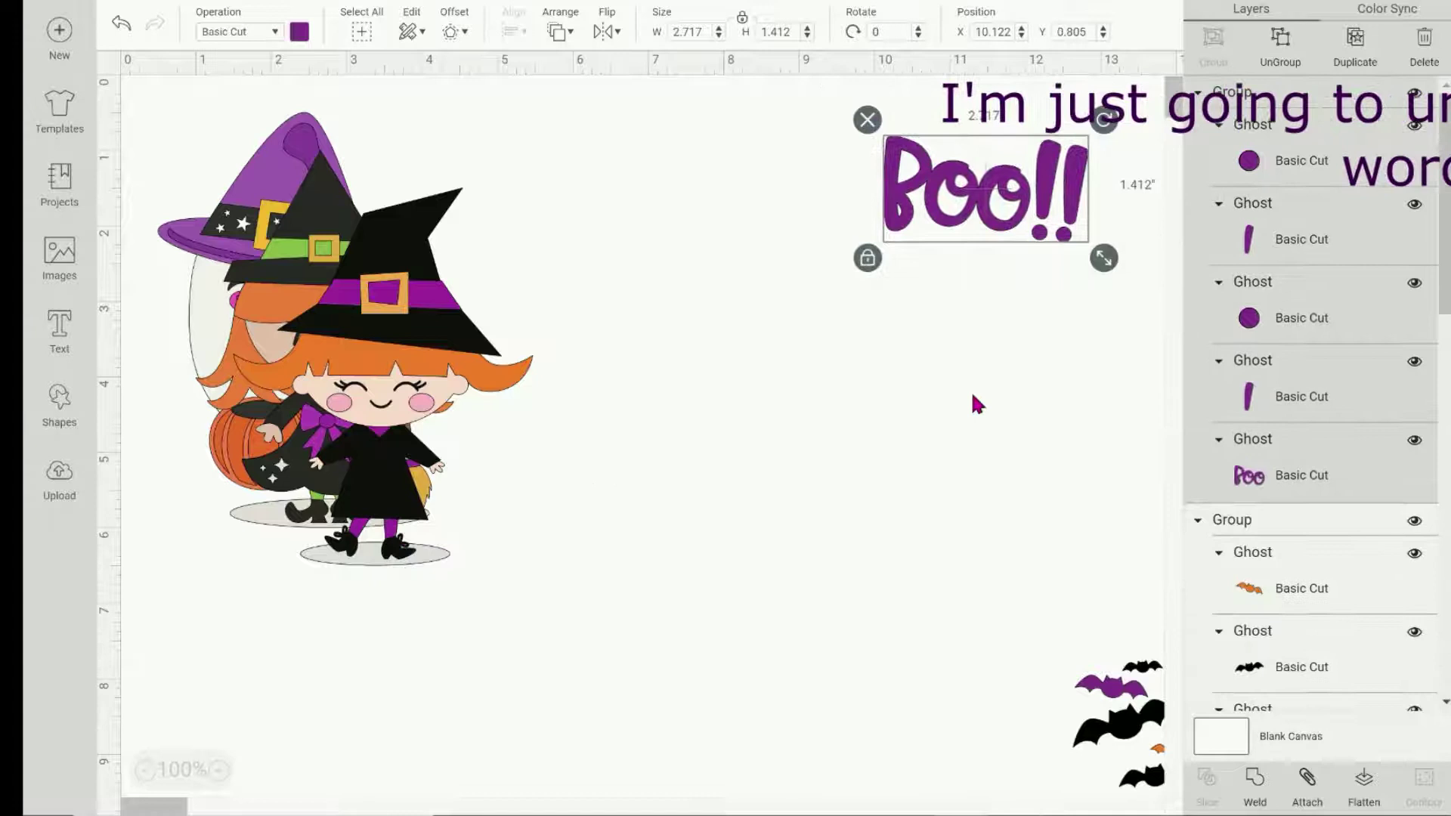
click(973, 397)
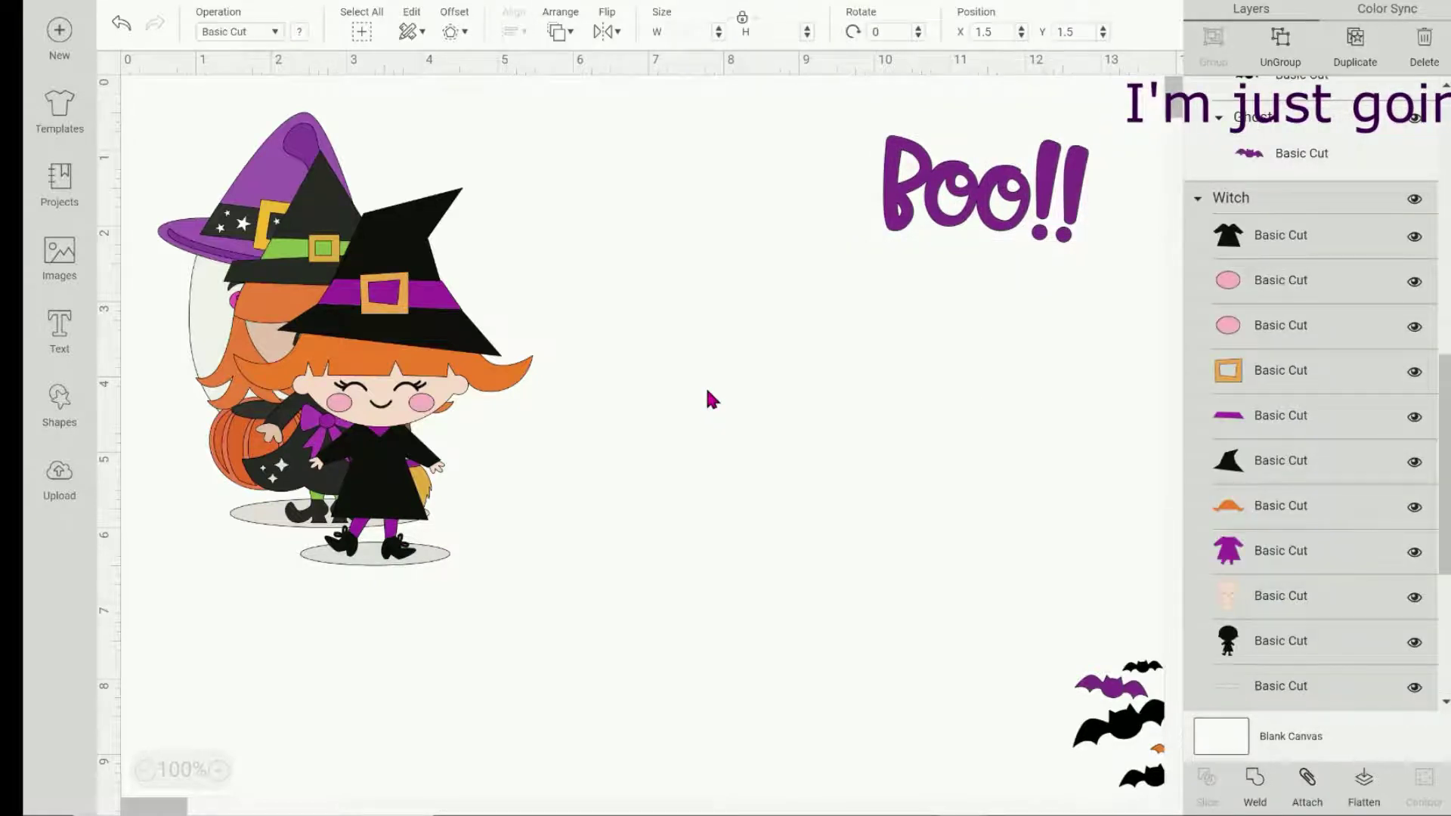
drag(378, 393, 629, 395)
drag(212, 332, 861, 462)
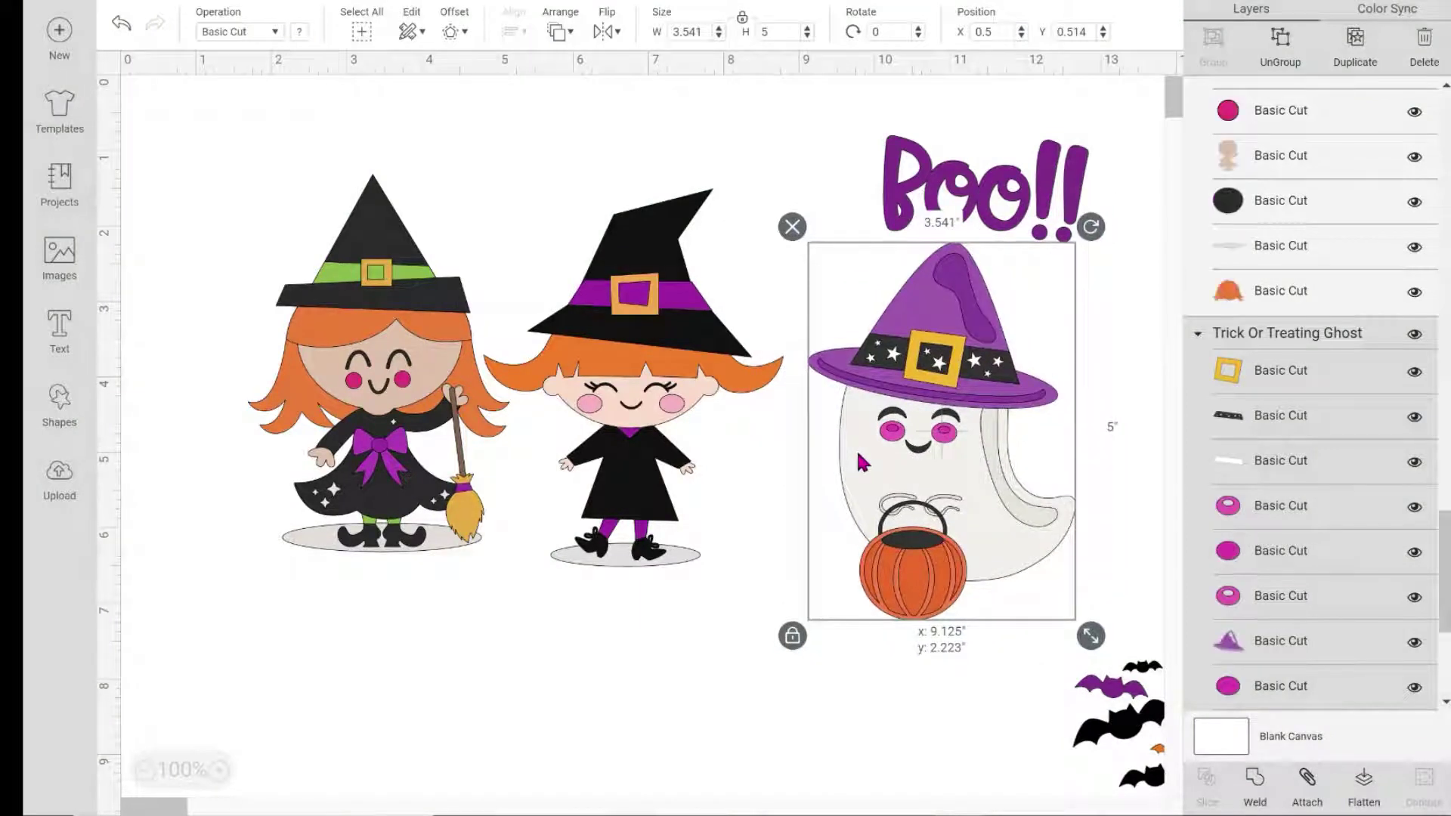
- Hide the left witch's ground shadow layer
click(645, 501)
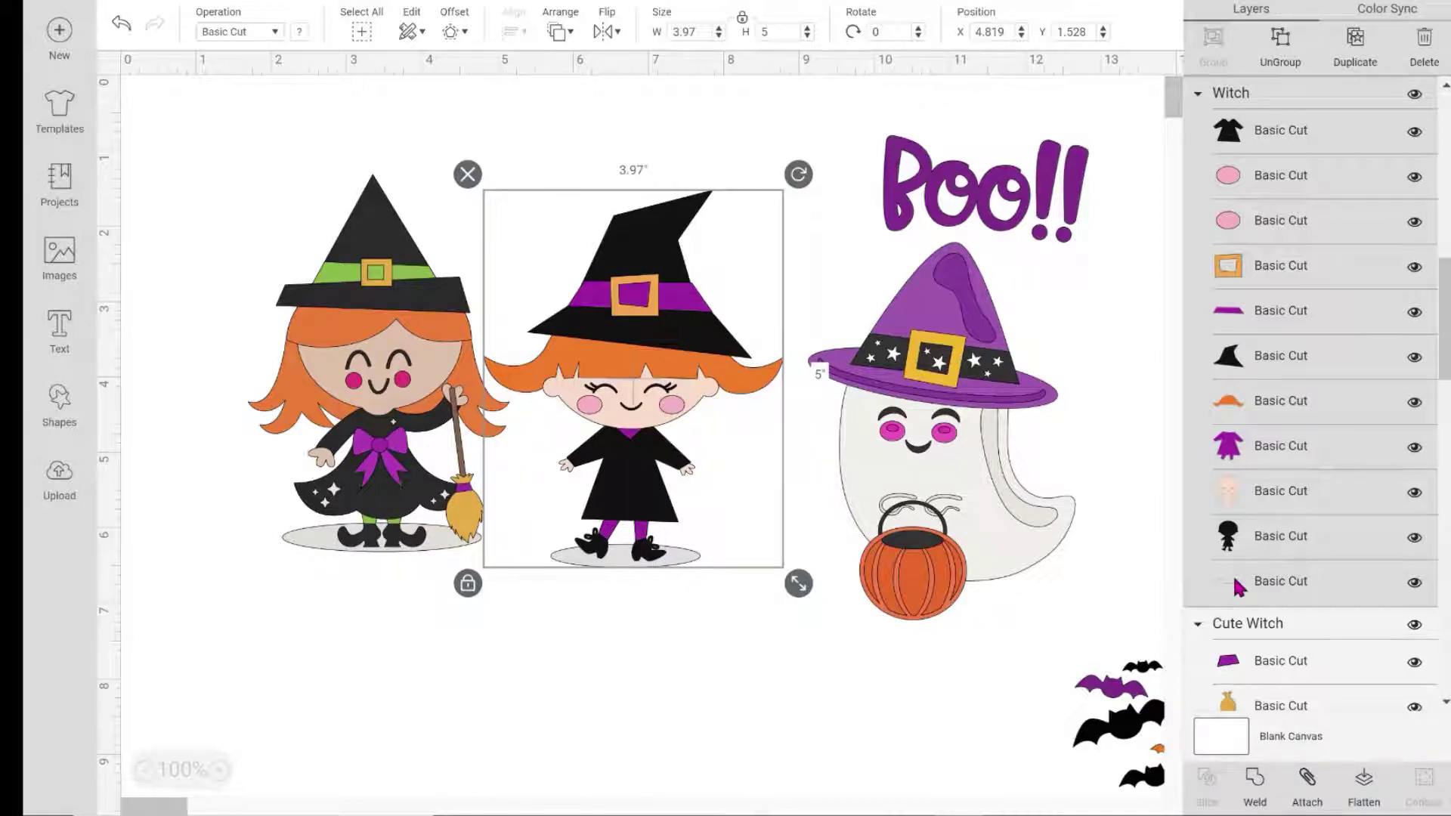
click(431, 511)
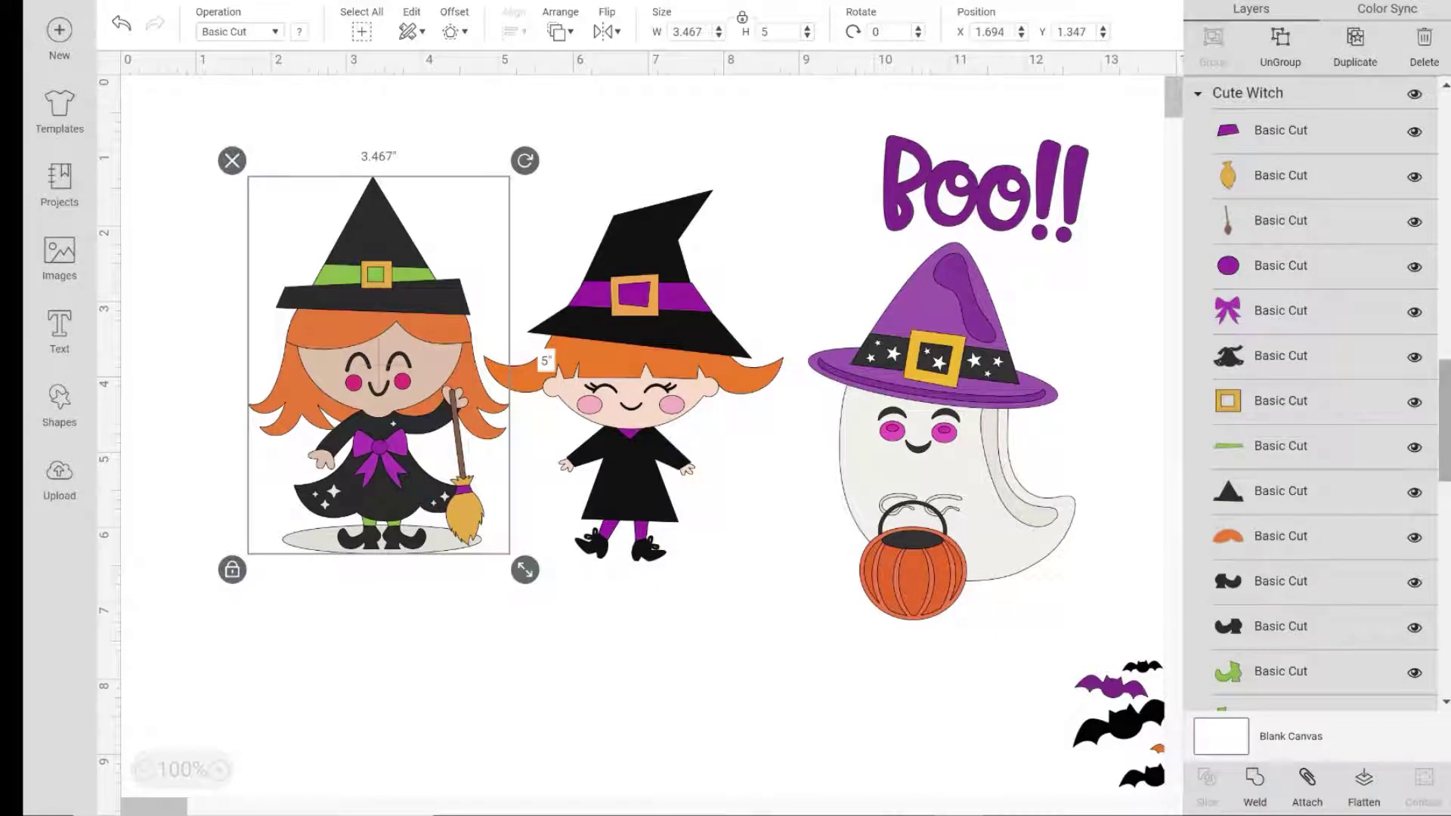
scroll(1208, 422, down, 10)
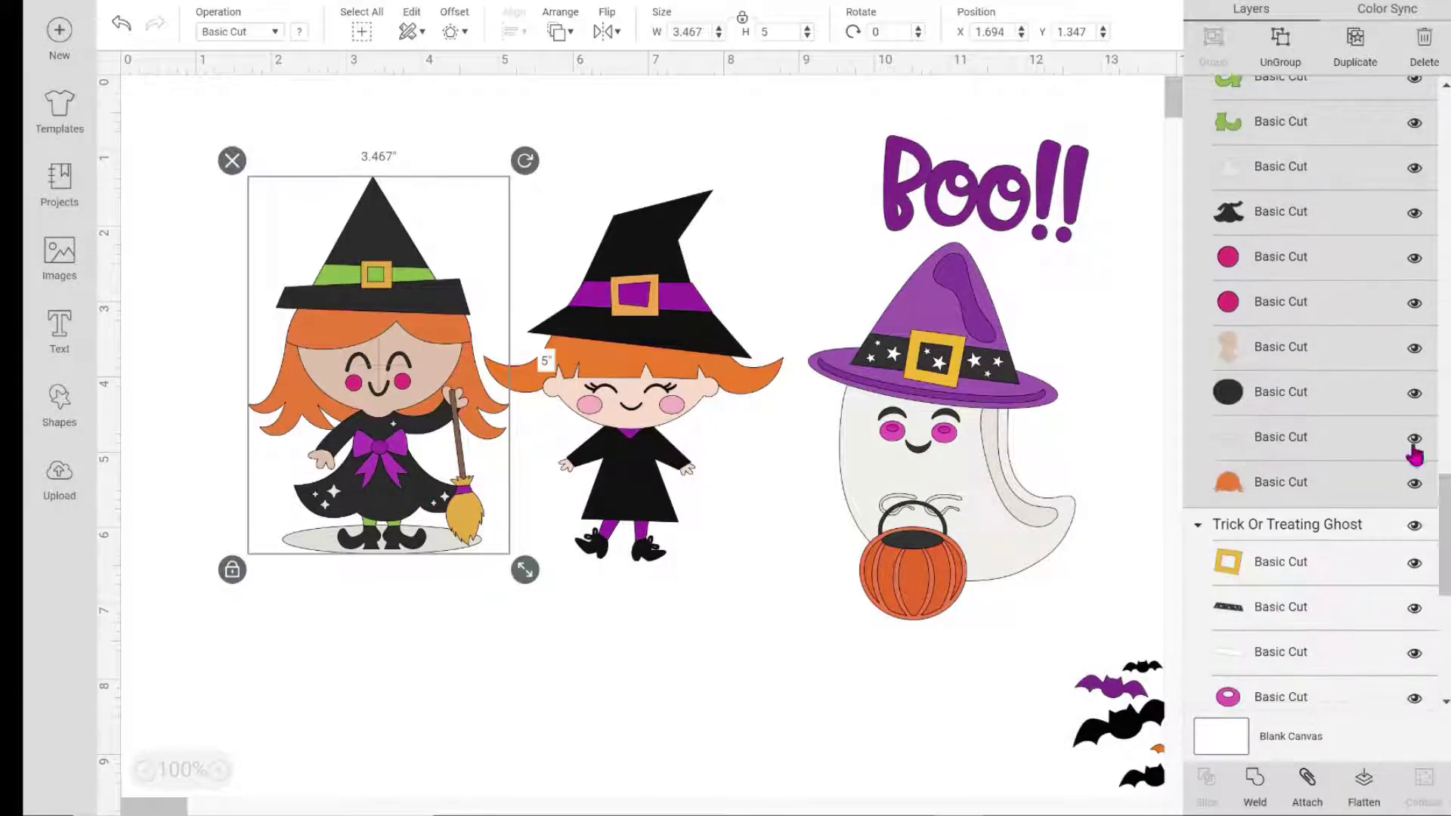
click(527, 687)
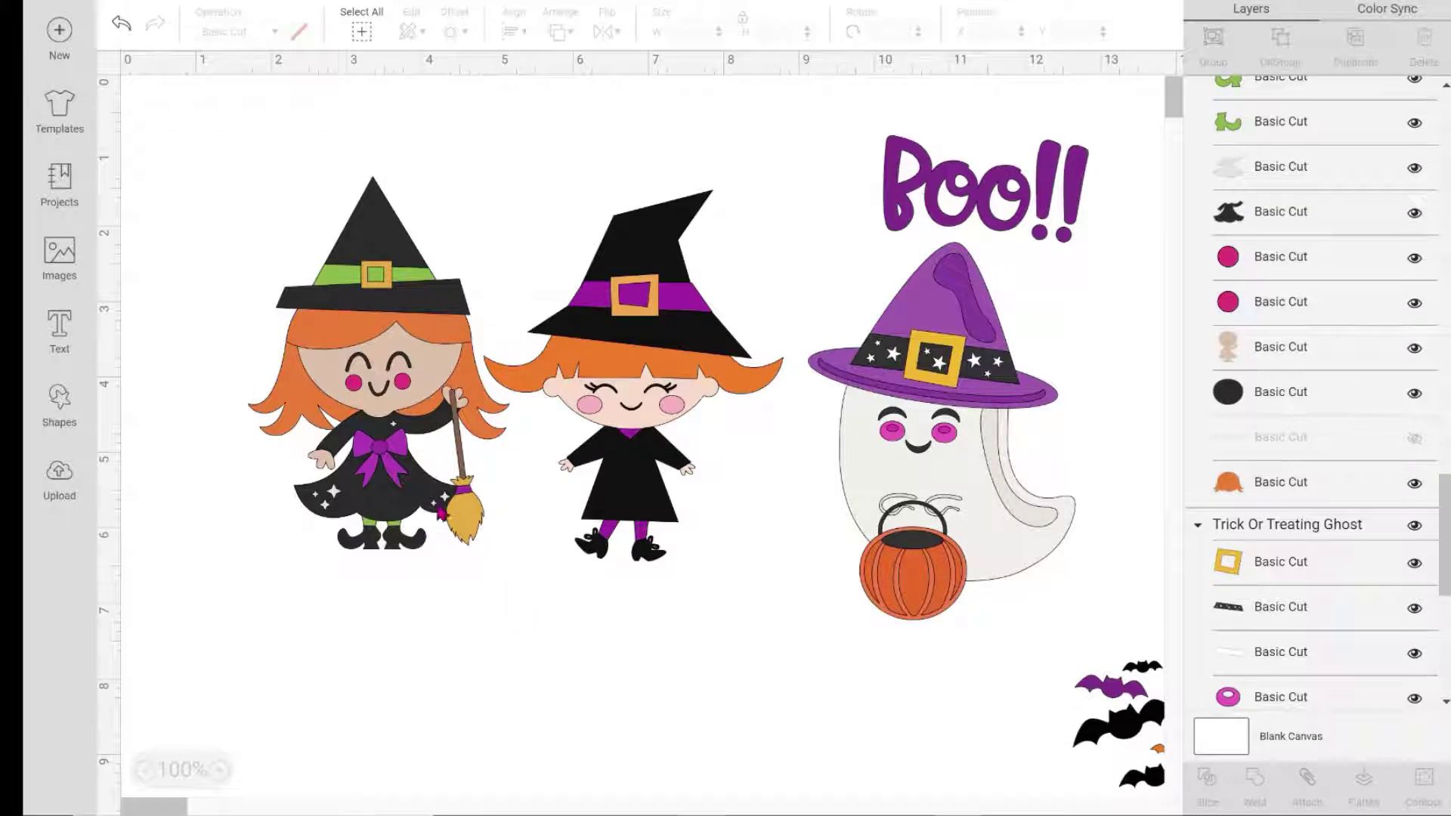
- Shrink both witches and the ghost, the ghost to 2.38 x 3.361 in, beside the witches
click(483, 538)
drag(525, 563, 436, 442)
click(695, 459)
drag(792, 579, 710, 472)
click(1020, 529)
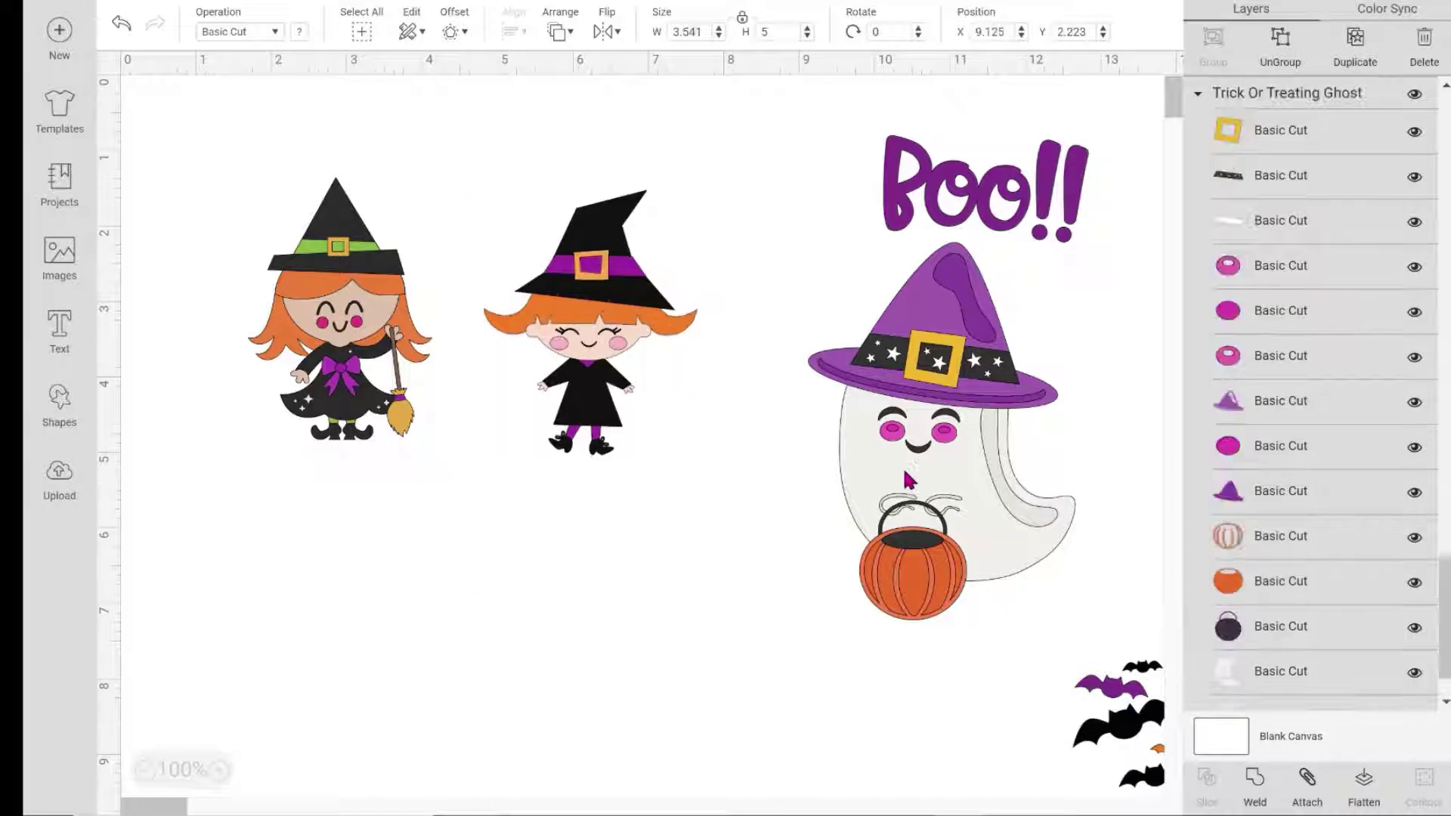
drag(1090, 644, 968, 521)
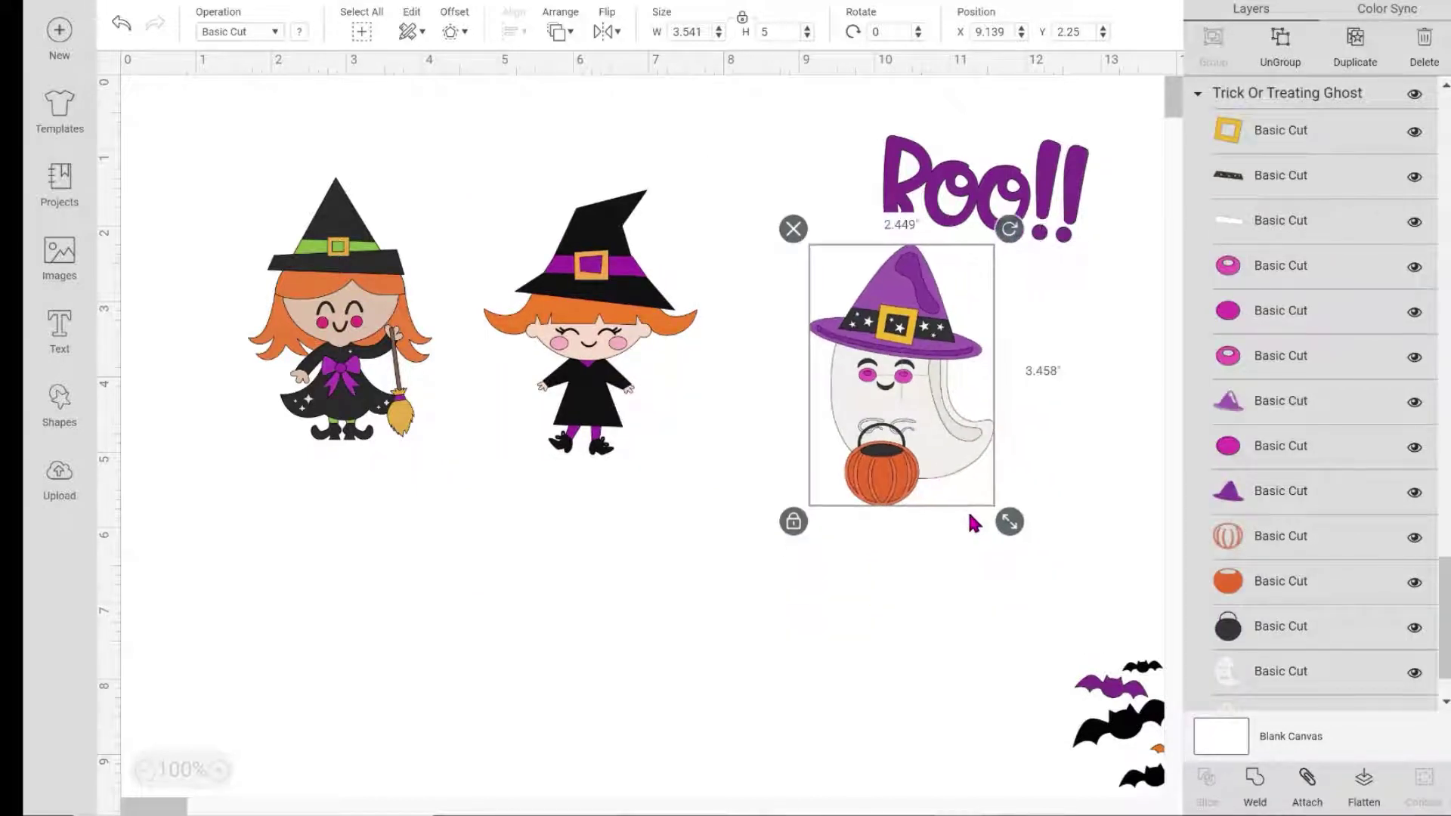
drag(899, 488, 839, 440)
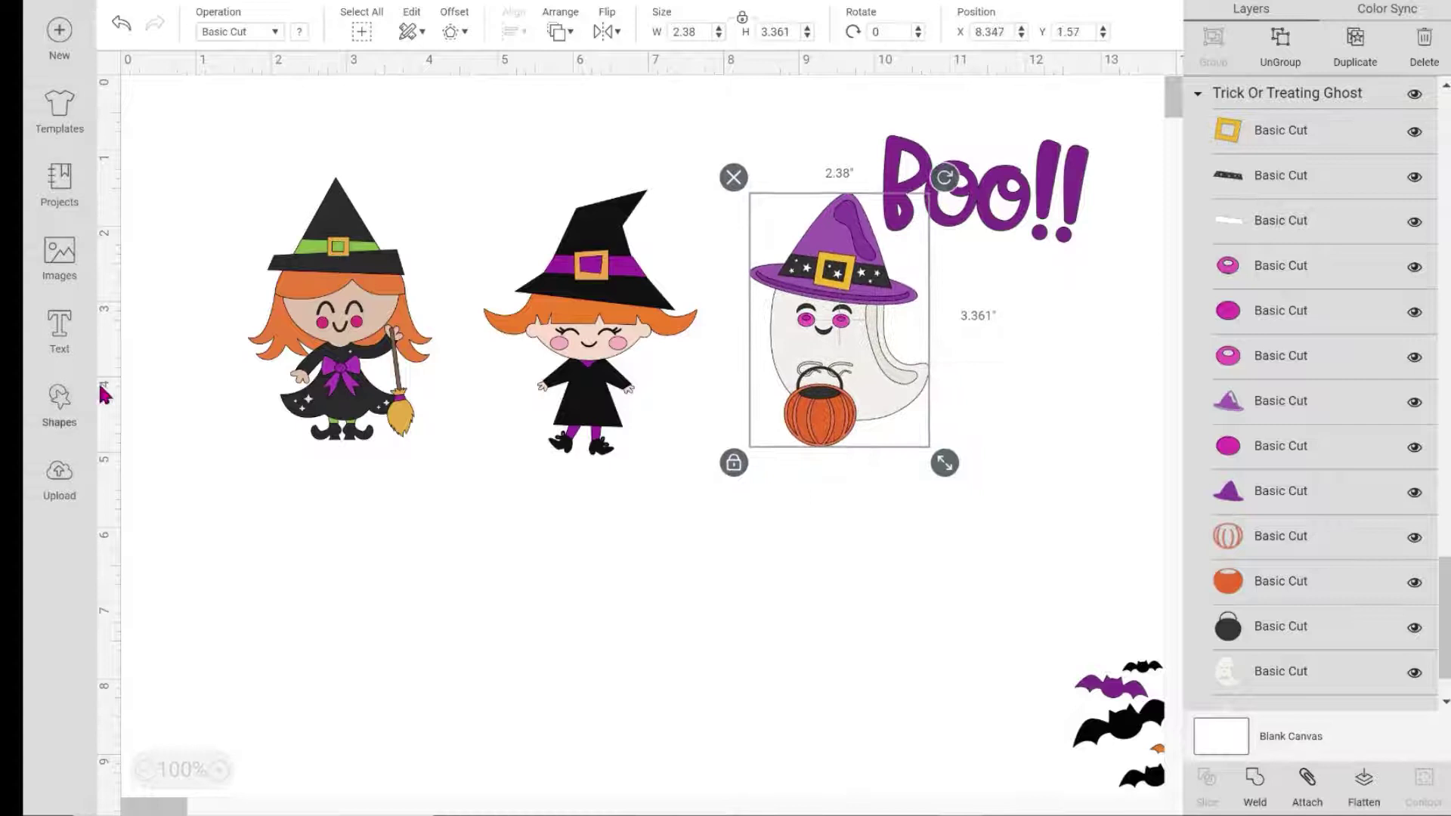
- Search "witch caulderon" and place a cauldron below the witches
click(59, 257)
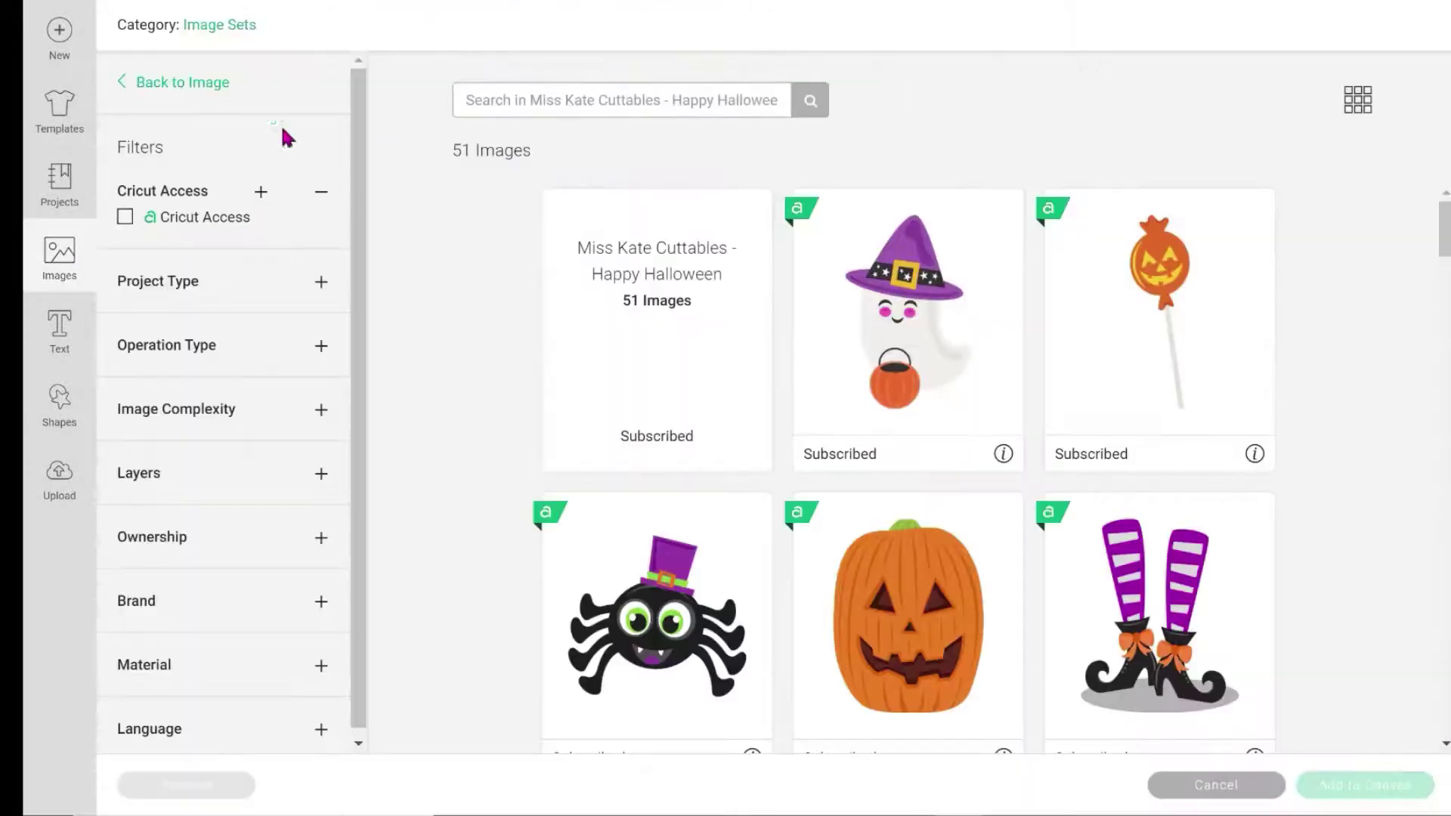
click(212, 87)
text(witch caulderon)
key(Return)
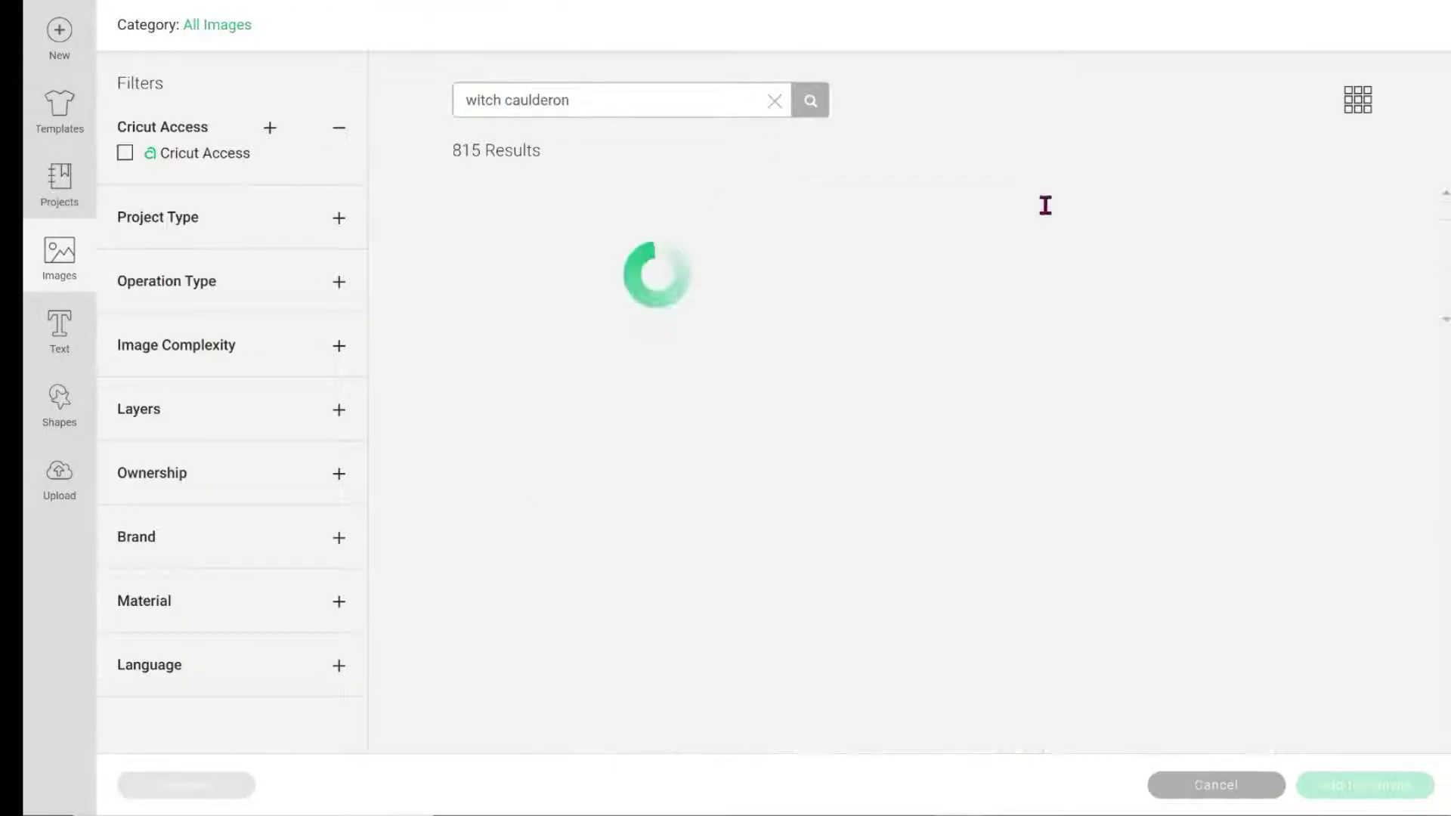
scroll(1444, 219, down, 8)
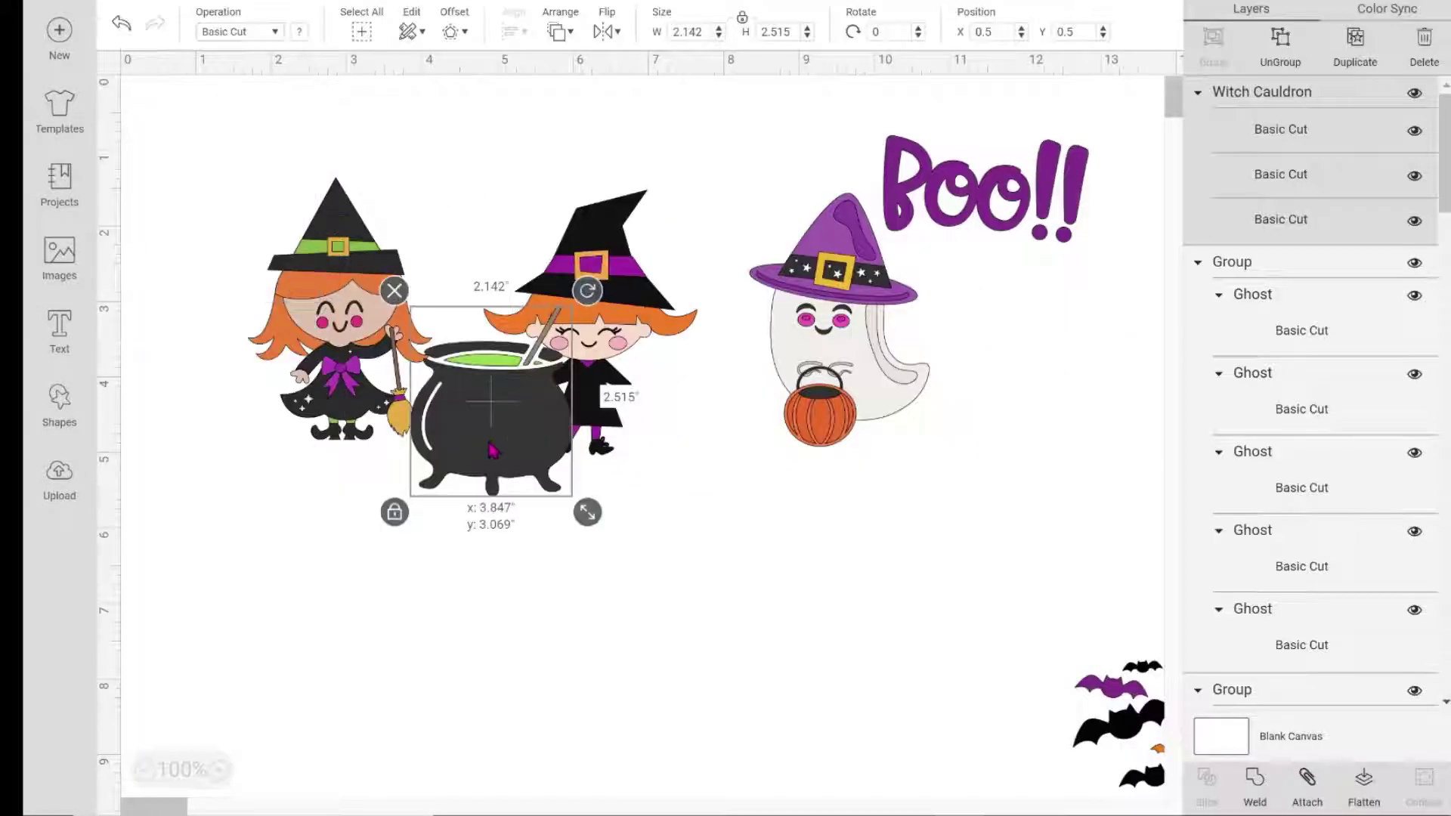
drag(531, 505, 550, 522)
- Select the pair of witches and check the Align options without applying one
click(549, 521)
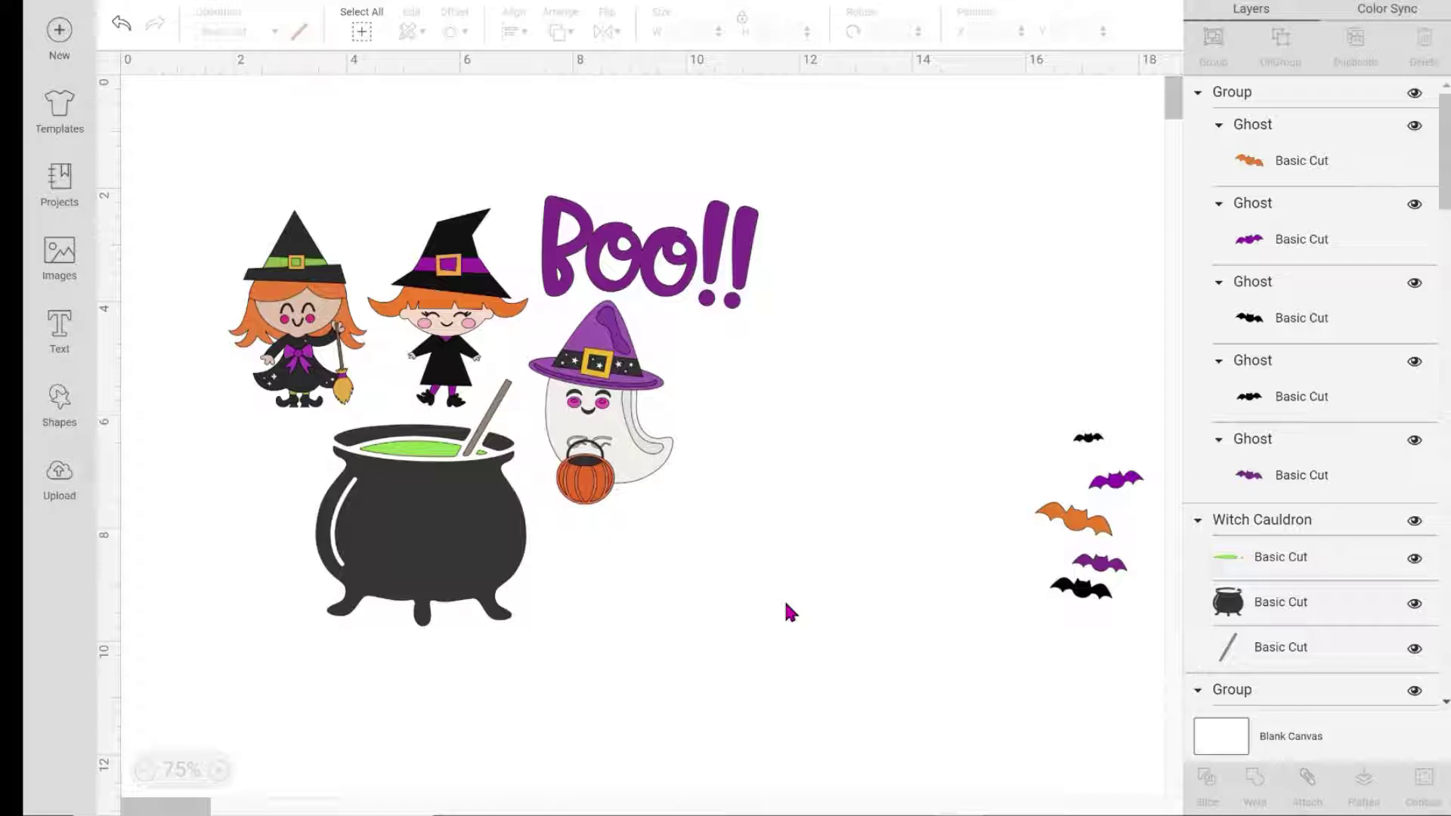
click(427, 323)
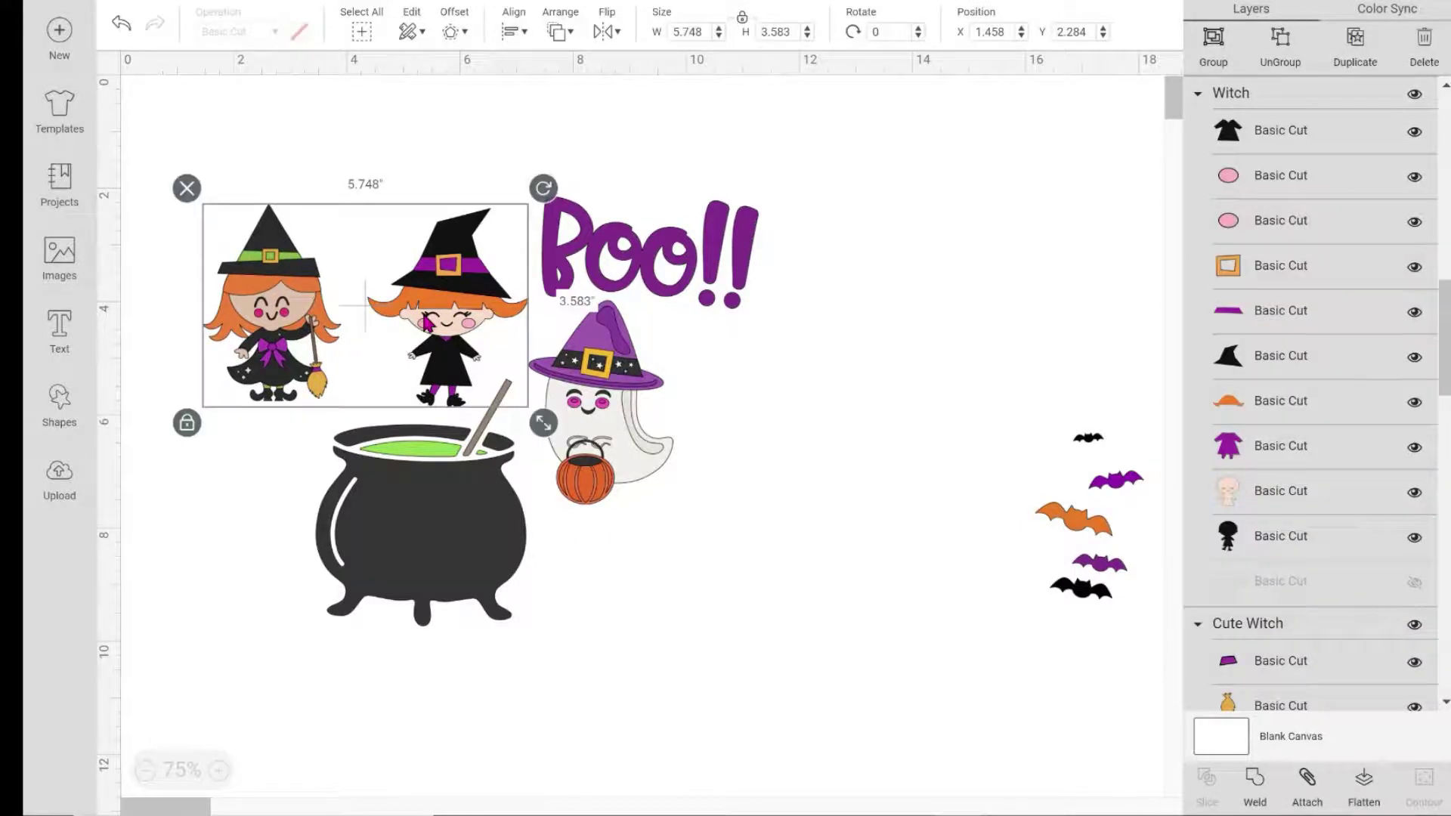
click(516, 34)
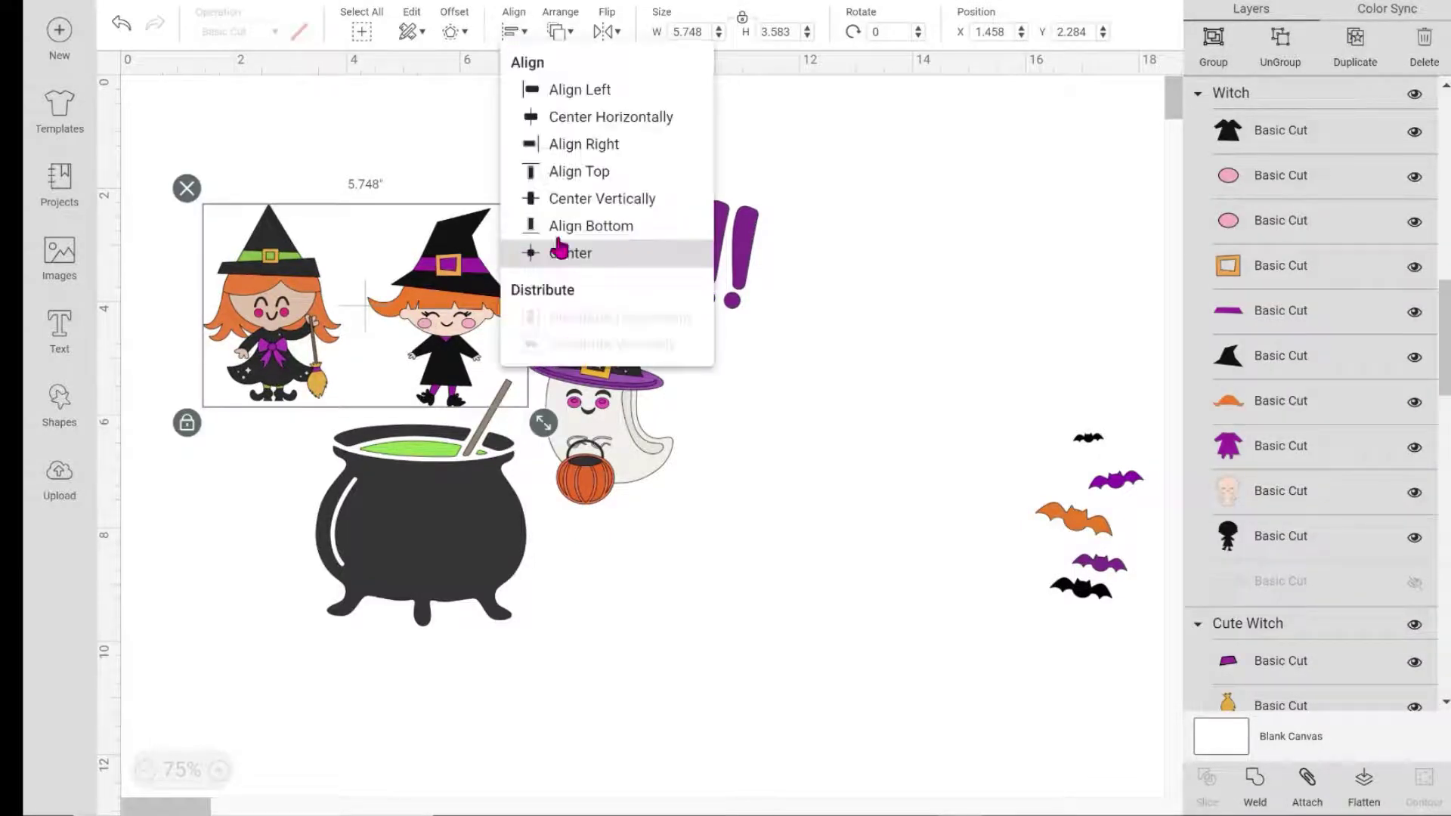
- Add a new Amarillo text box reading "Bibbidi"
click(905, 472)
click(83, 357)
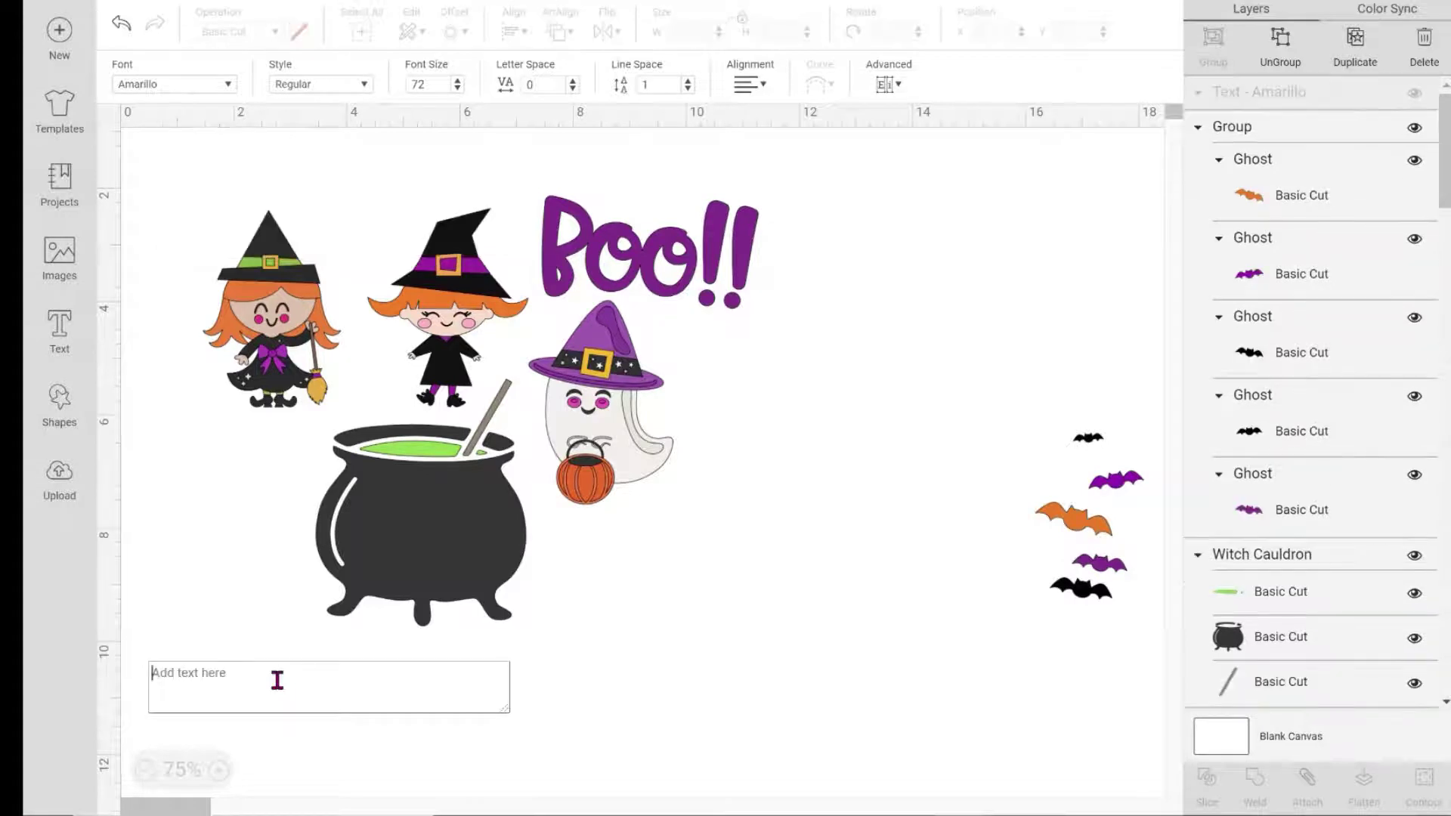
text(Bibbidi)
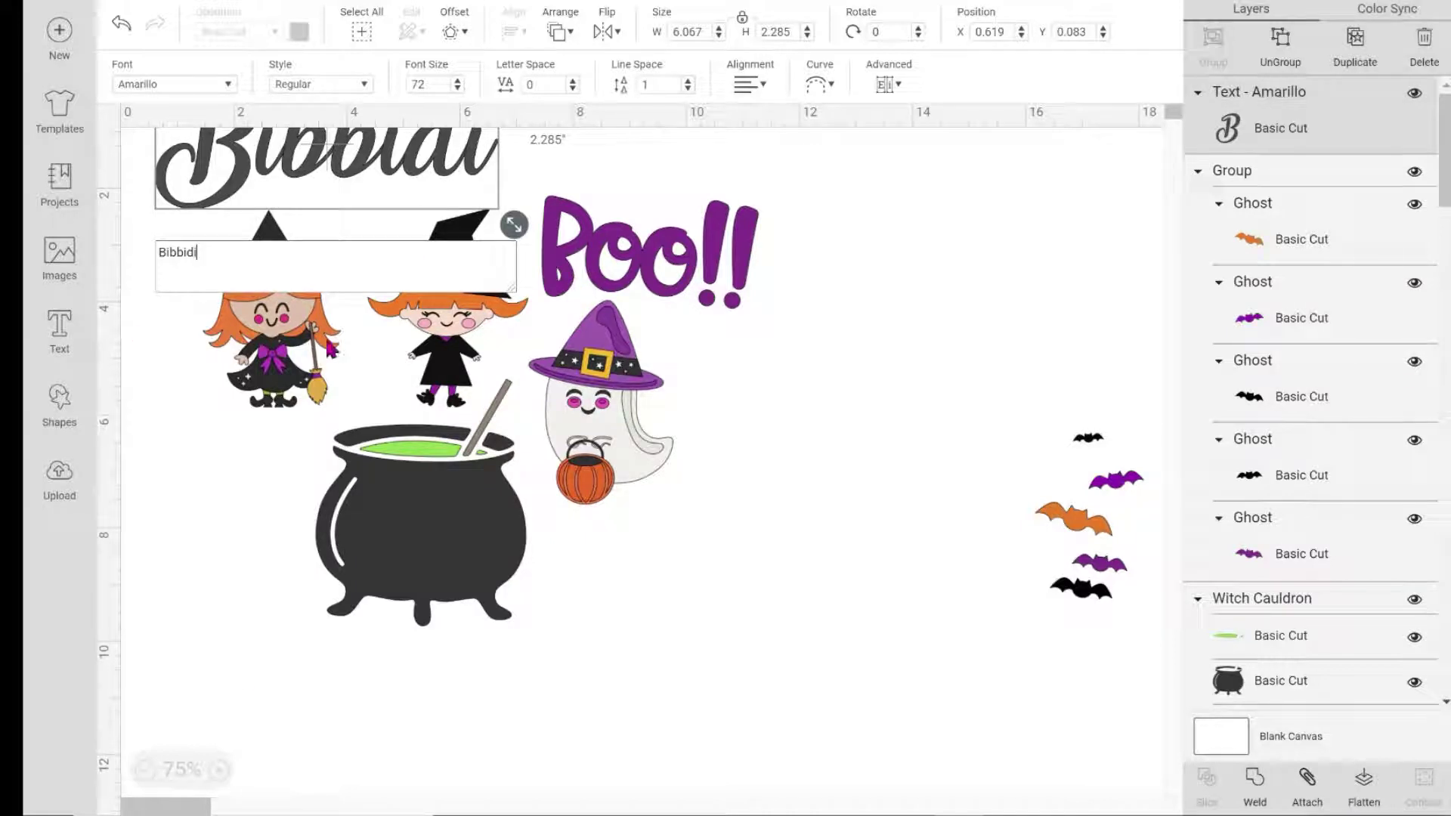
click(372, 175)
- Colour Bibbidi dark purple and shrink it to 37.07 pt above the left witch
click(293, 140)
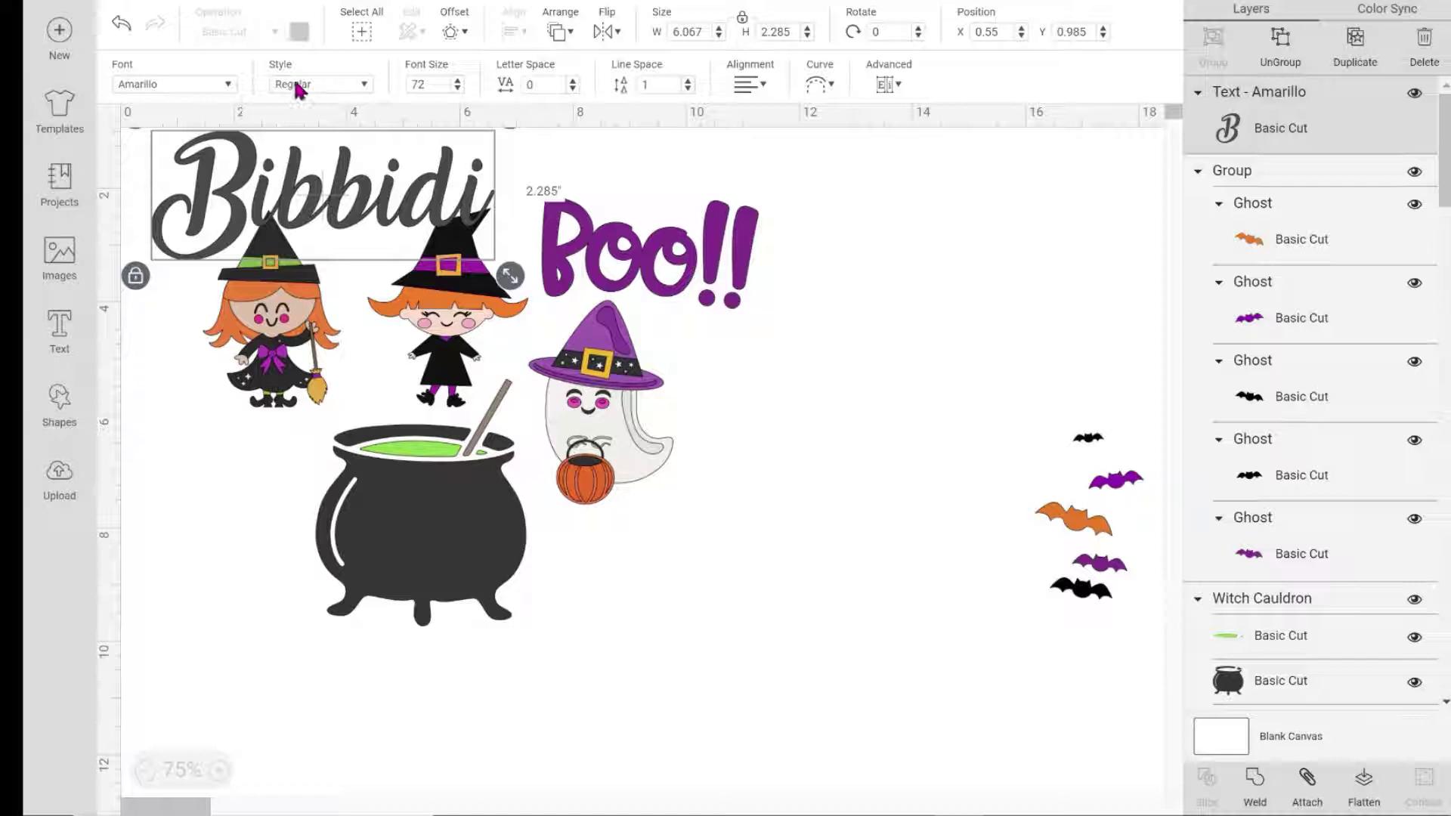
click(299, 31)
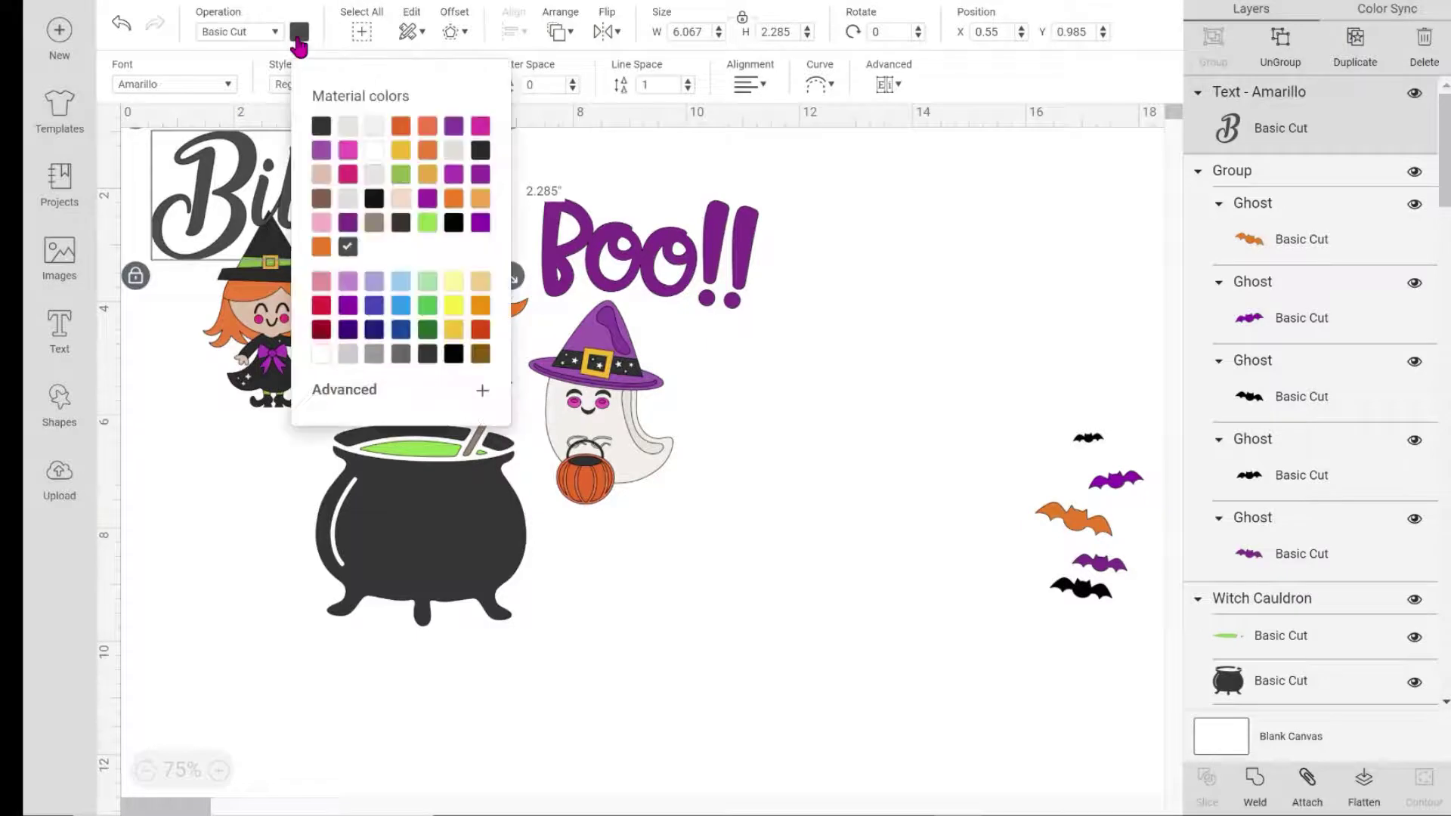
click(348, 226)
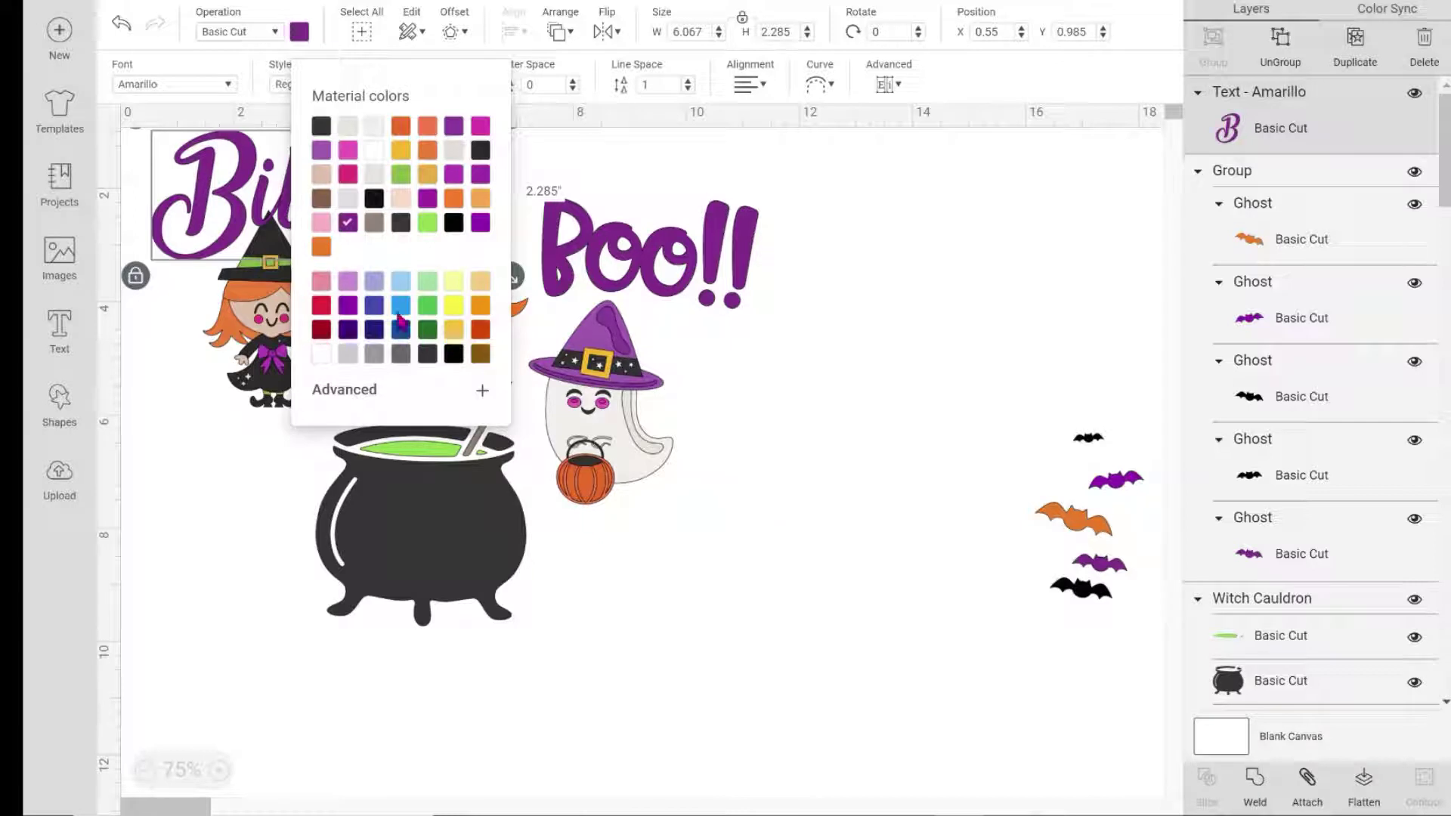
click(529, 355)
click(392, 230)
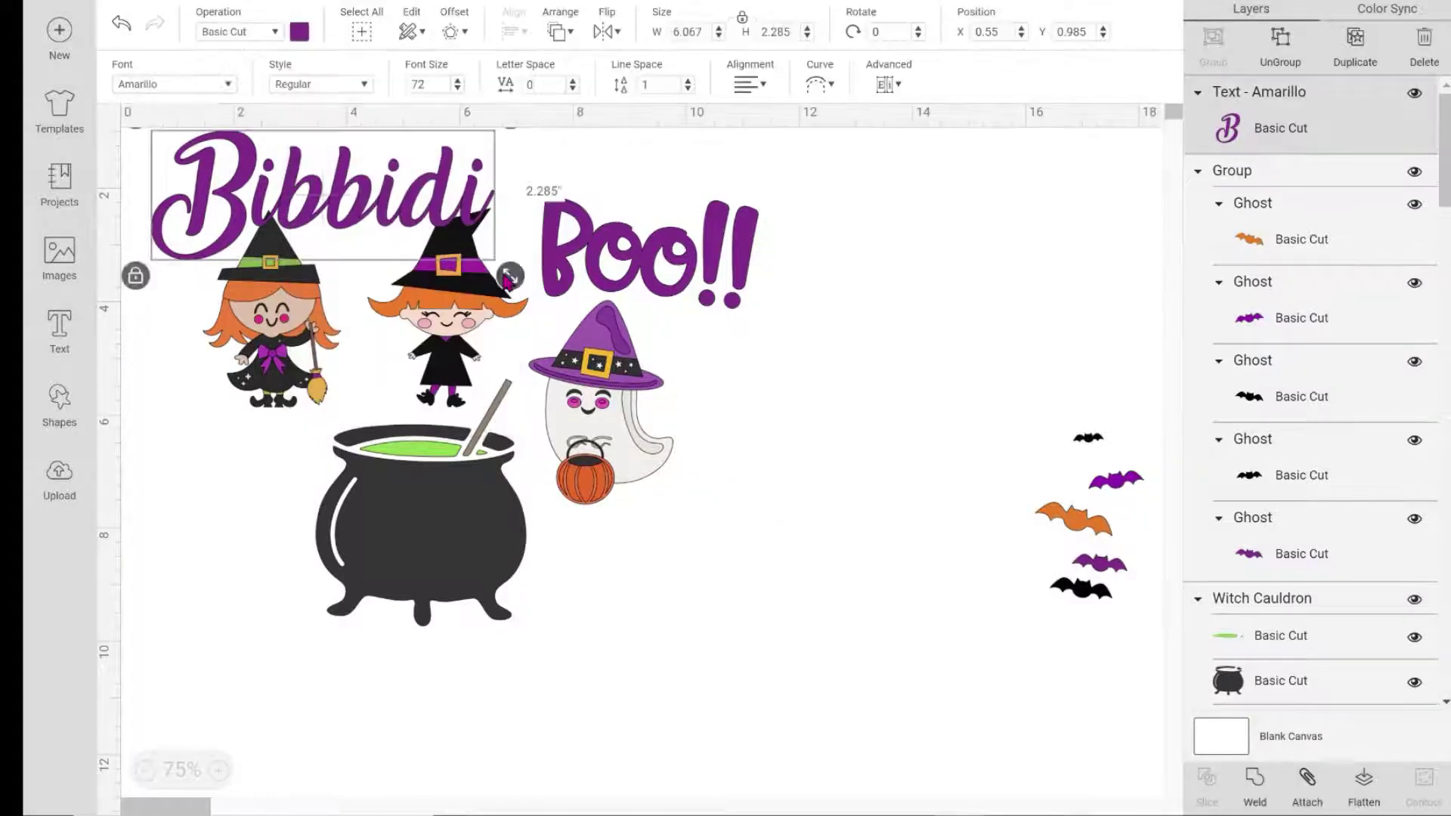
drag(510, 275, 333, 218)
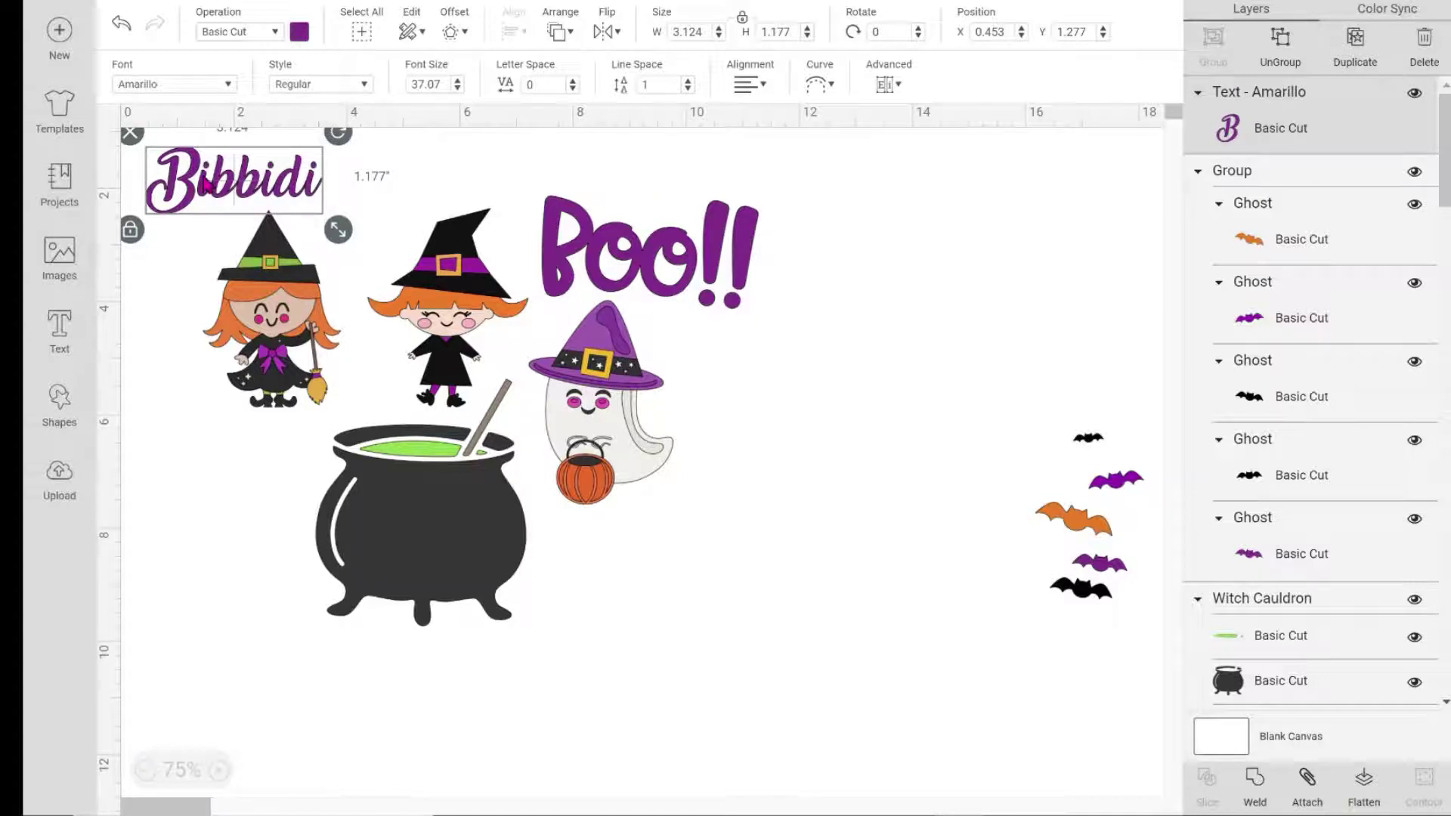
- Duplicate Bibbidi above the second witch and edit the copy to read "Bobbidi"
key(ctrl+c)
key(ctrl+v)
drag(204, 185, 454, 201)
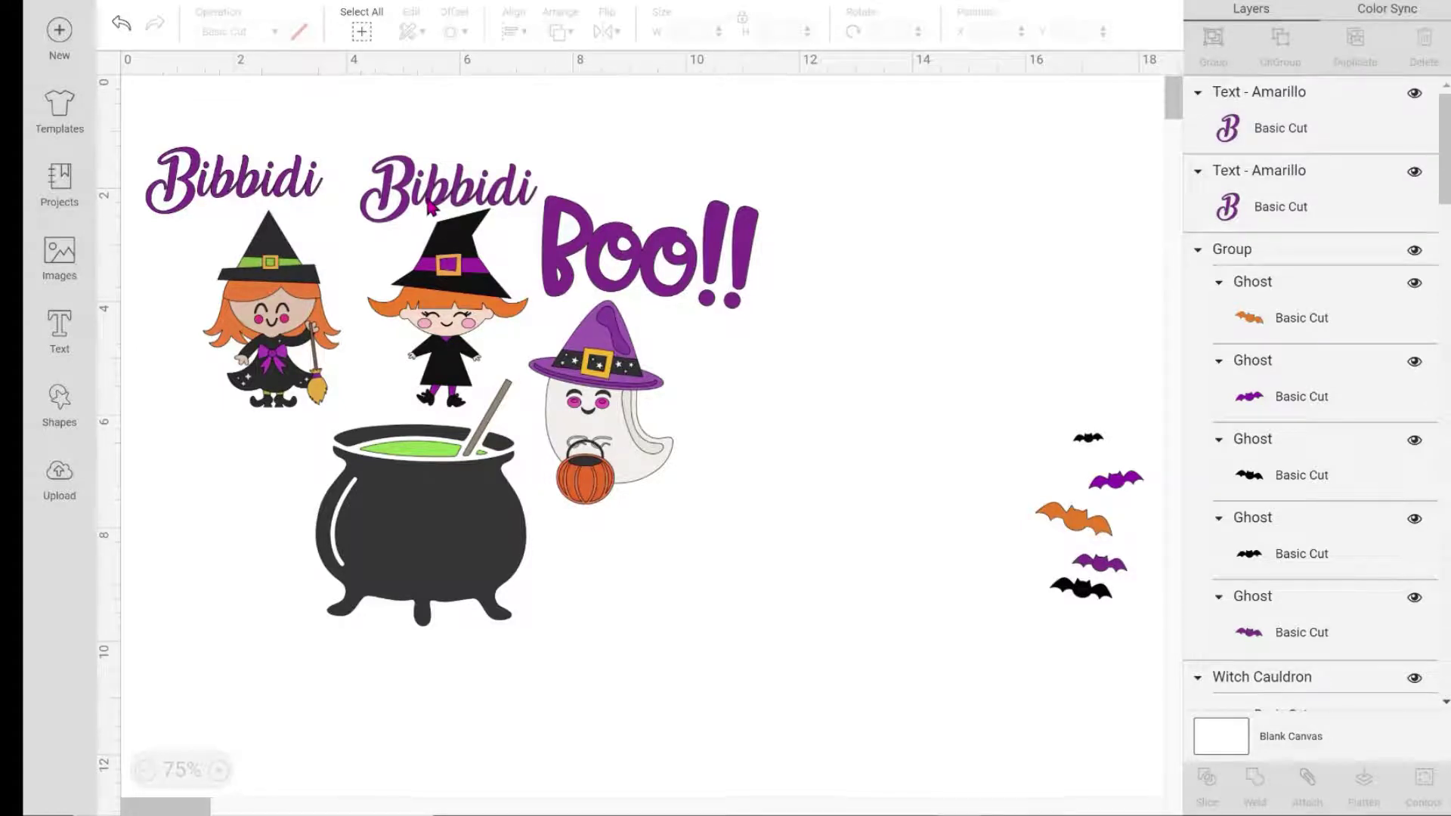
double_click(431, 207)
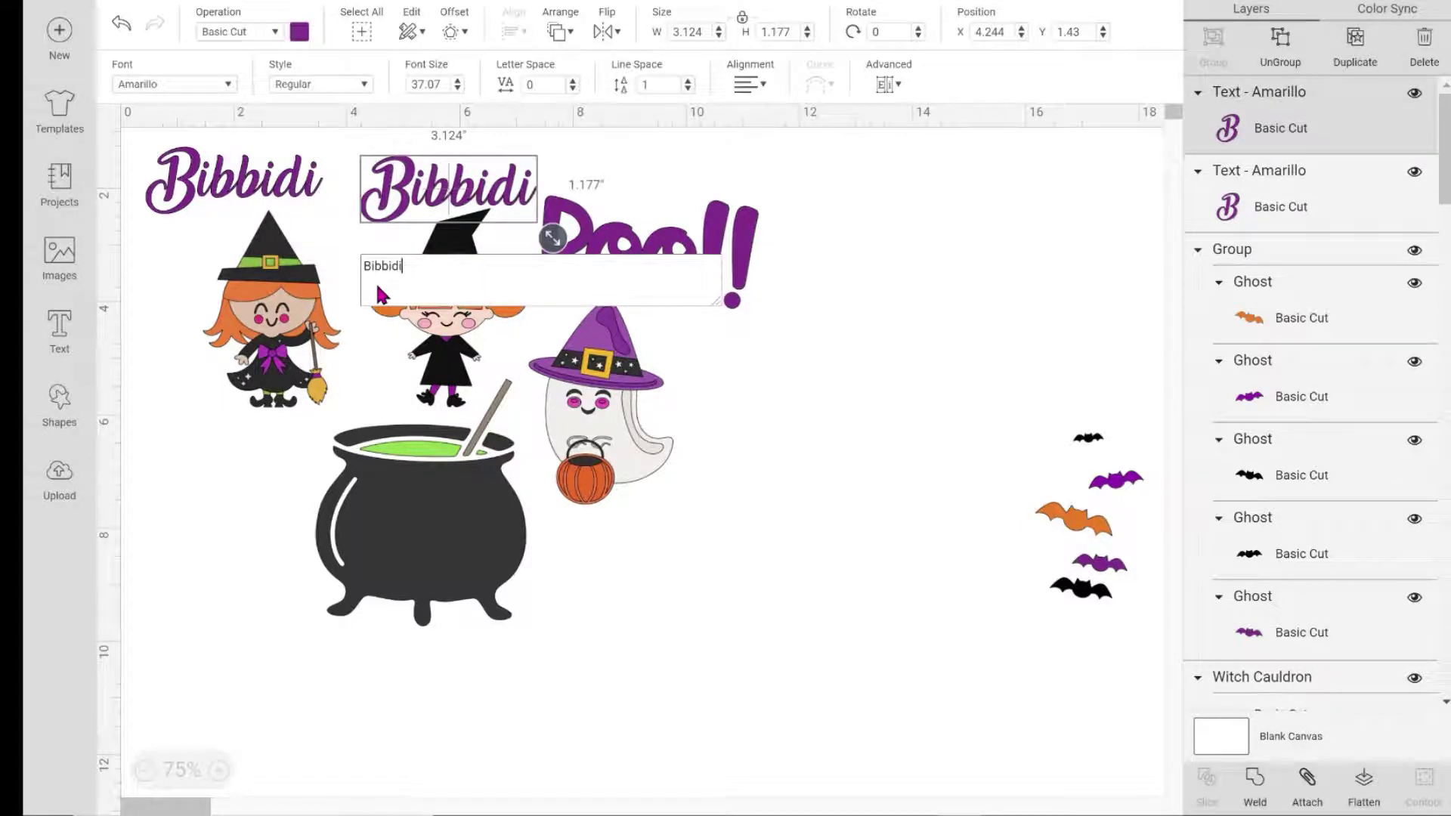
key(BackSpace)
text(o)
click(517, 203)
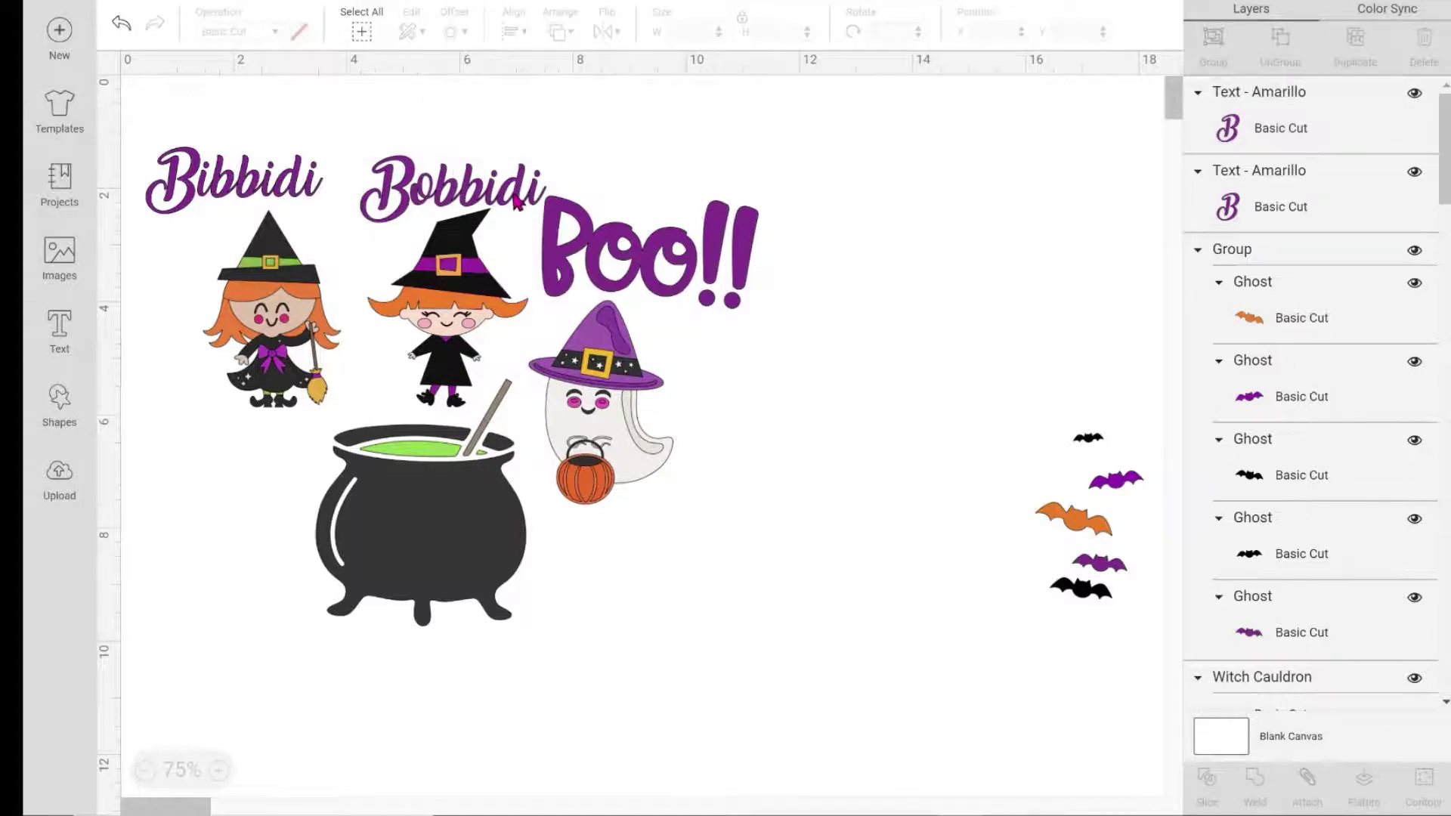
- Give Bobbidi a slight curve, making it 3.329 x 1.252 in
click(517, 203)
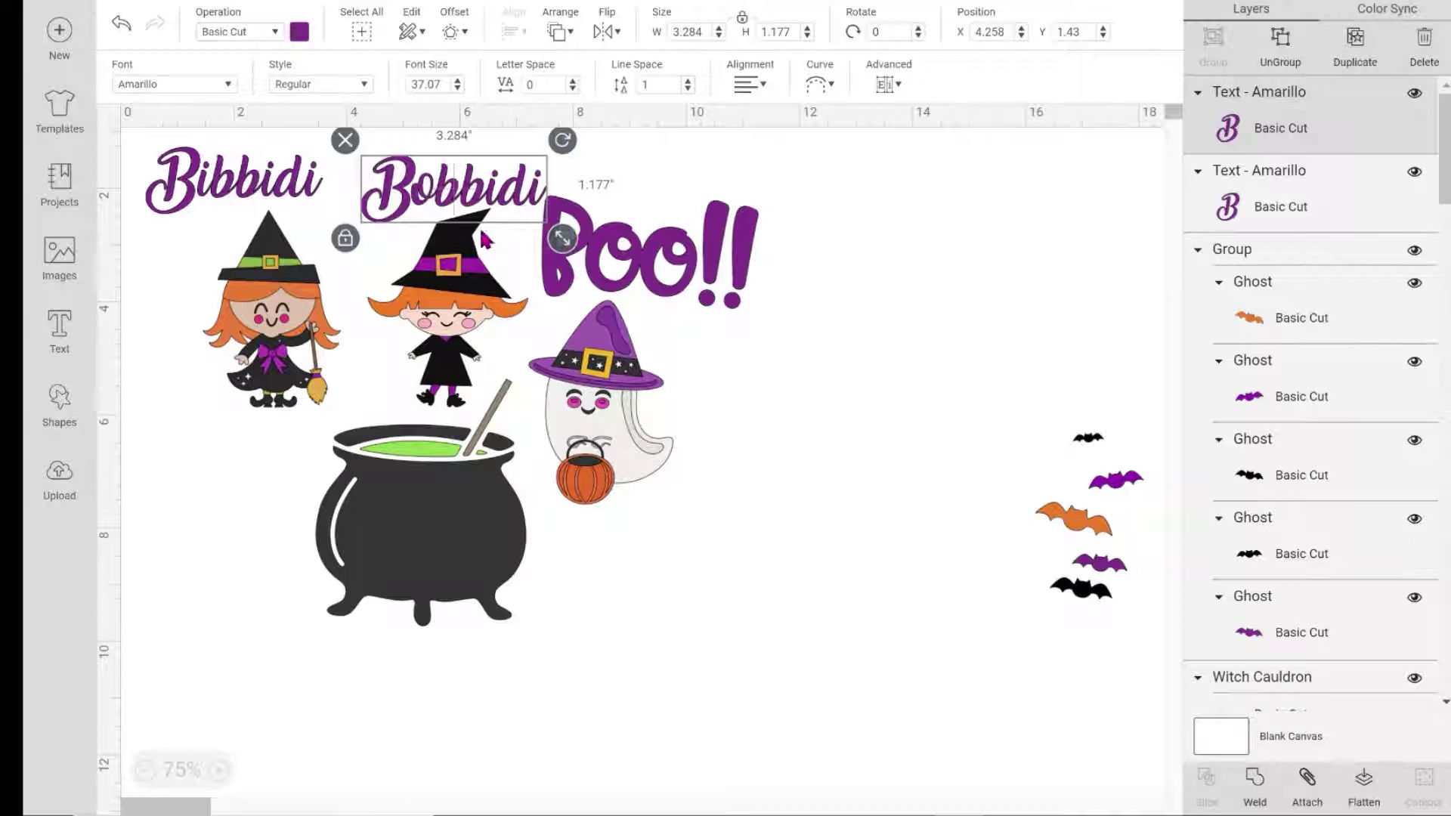
click(817, 91)
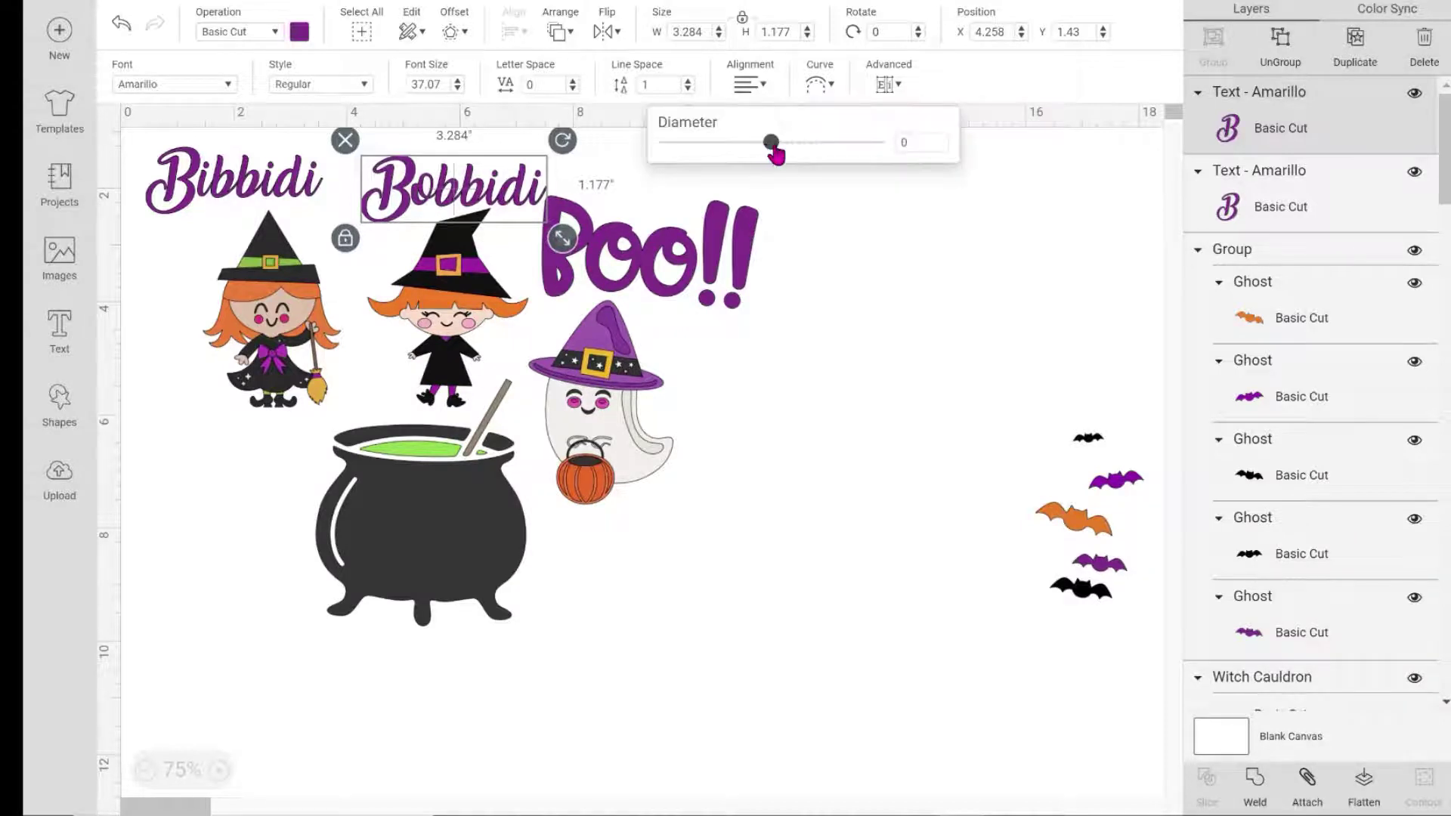
drag(772, 144, 820, 152)
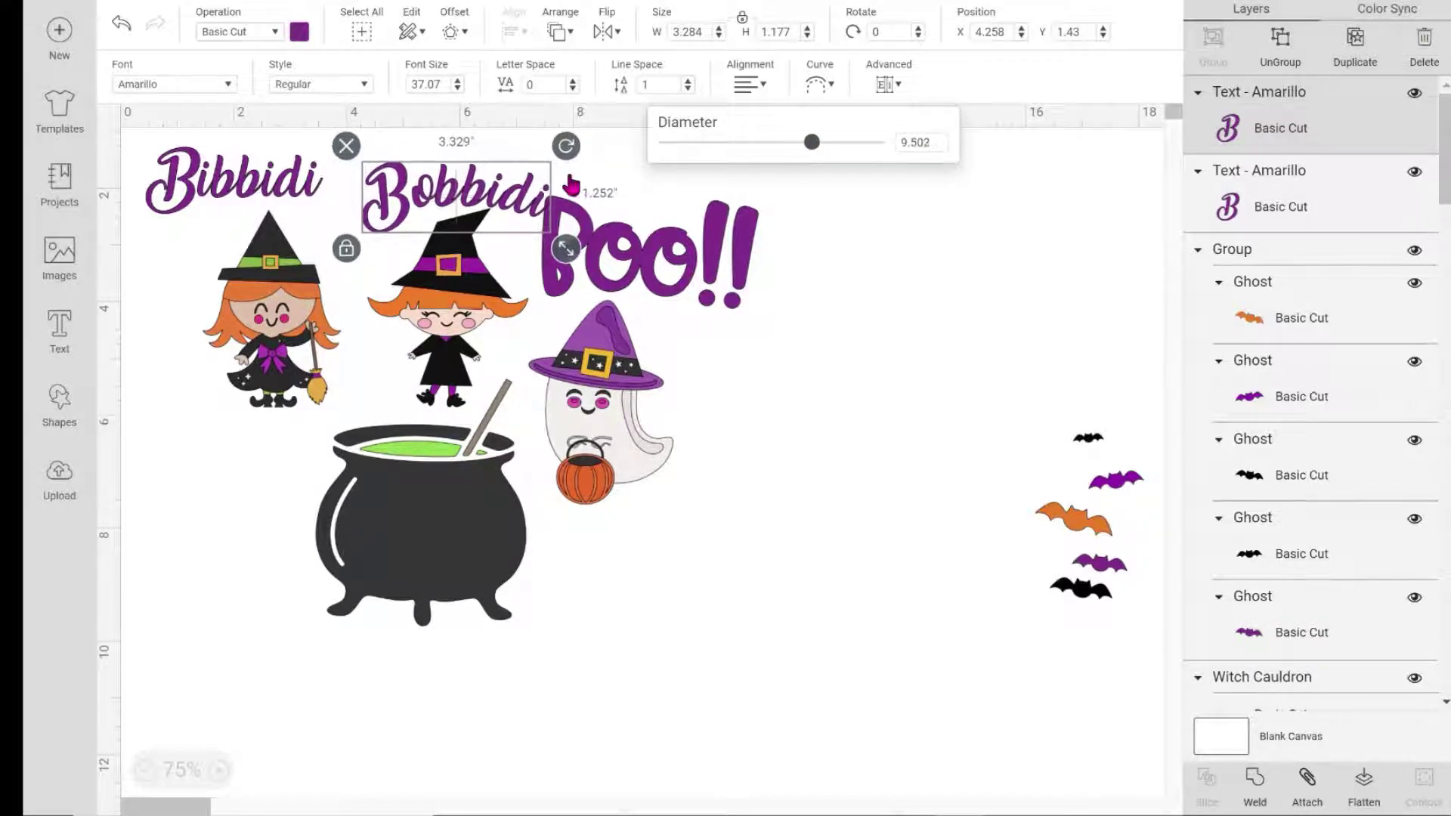
click(218, 770)
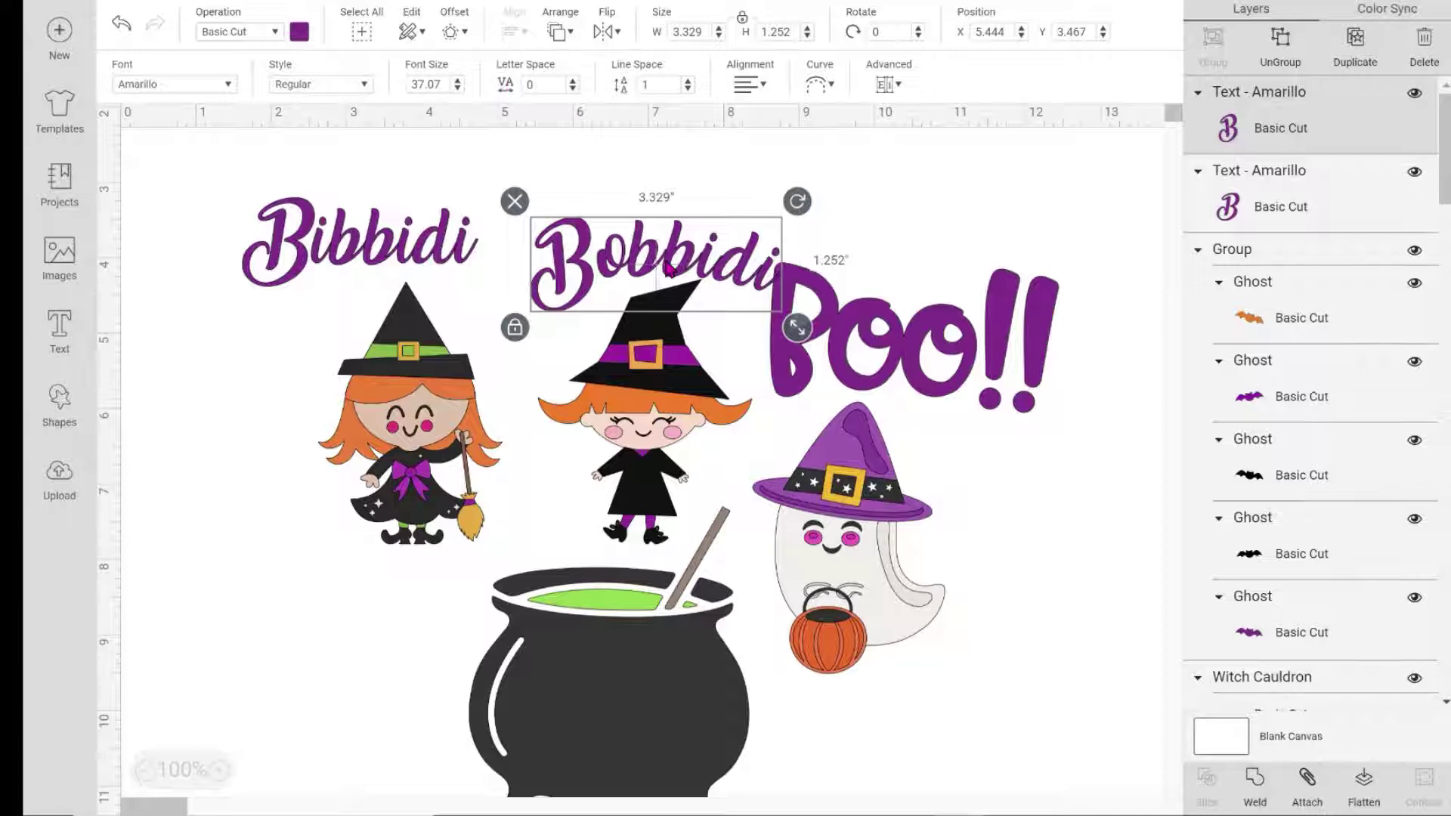
- Nudge Bobbidi up-left, tighten its letter spacing to -0.6, and weld its letters
drag(670, 269, 650, 264)
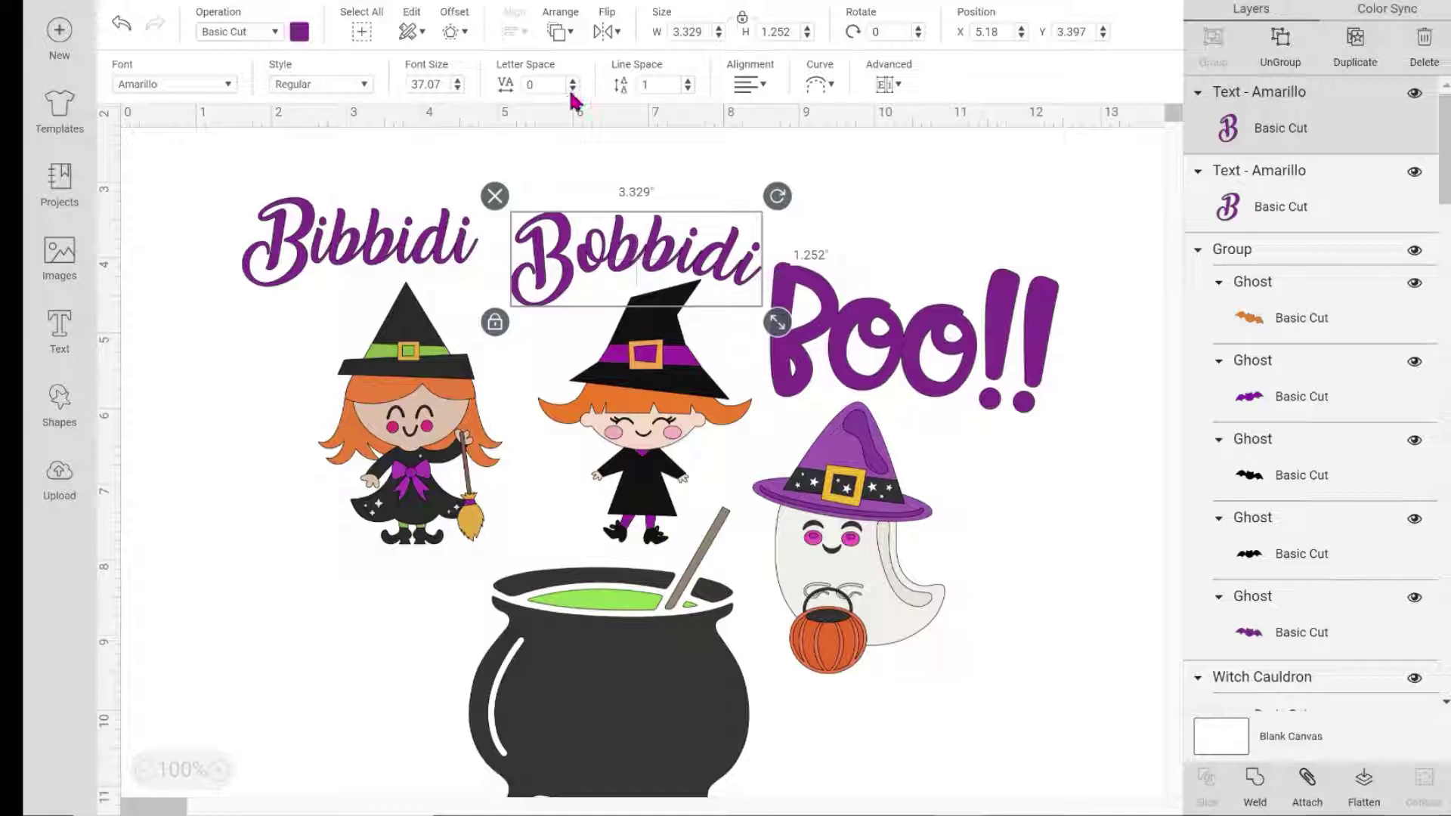
click(573, 89)
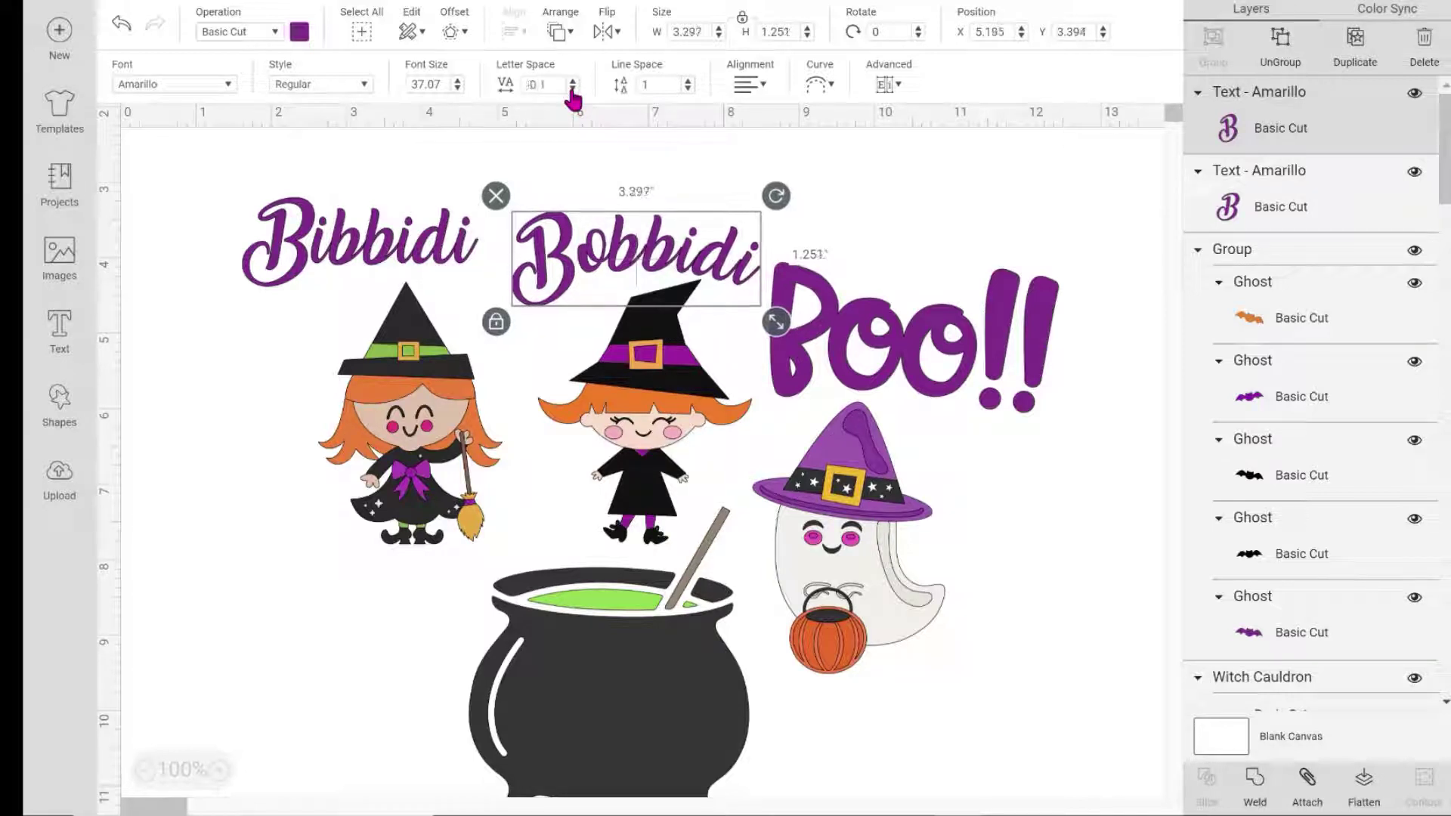
click(573, 89)
click(573, 89)
click(573, 89)
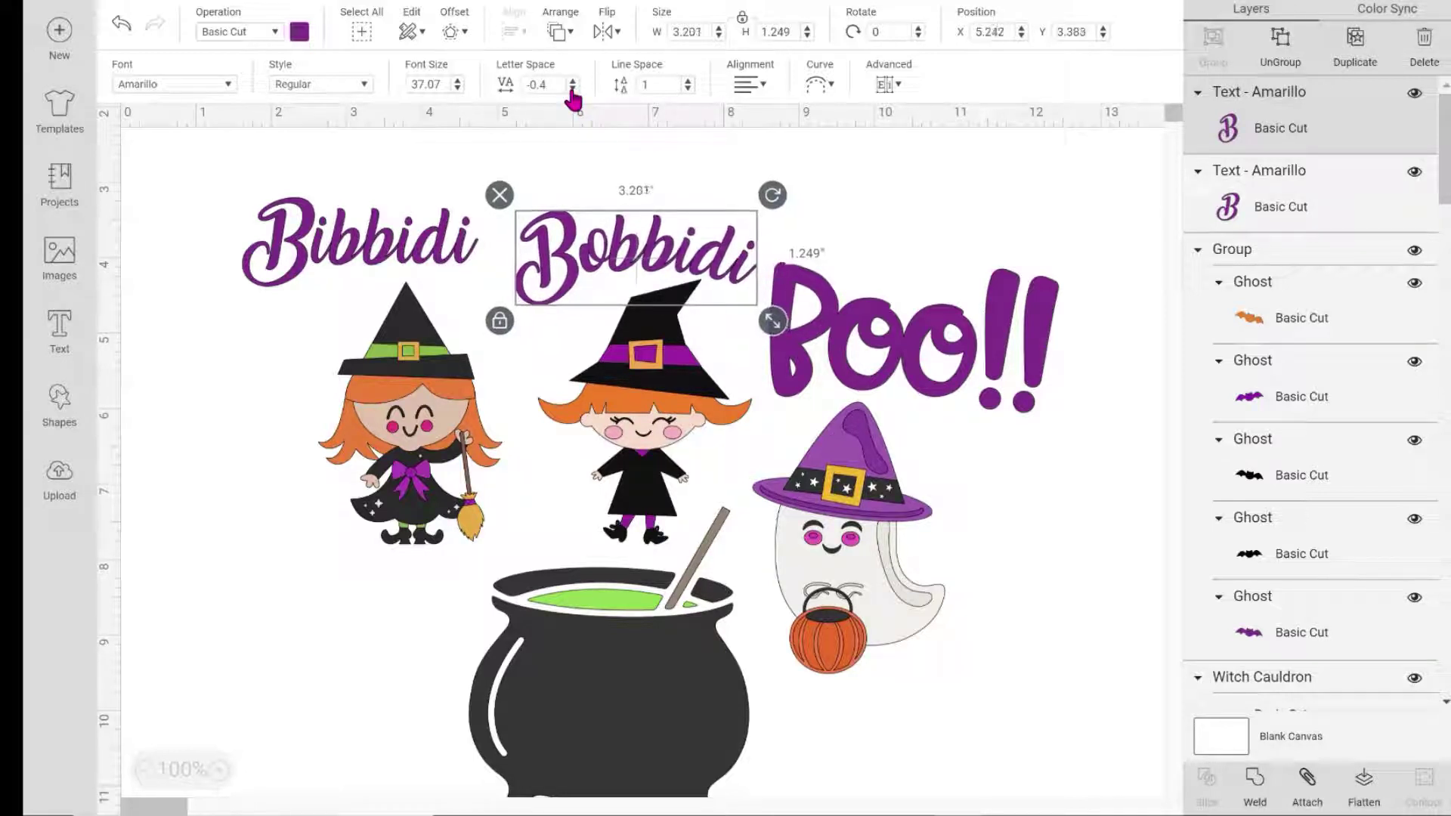
click(573, 89)
click(573, 90)
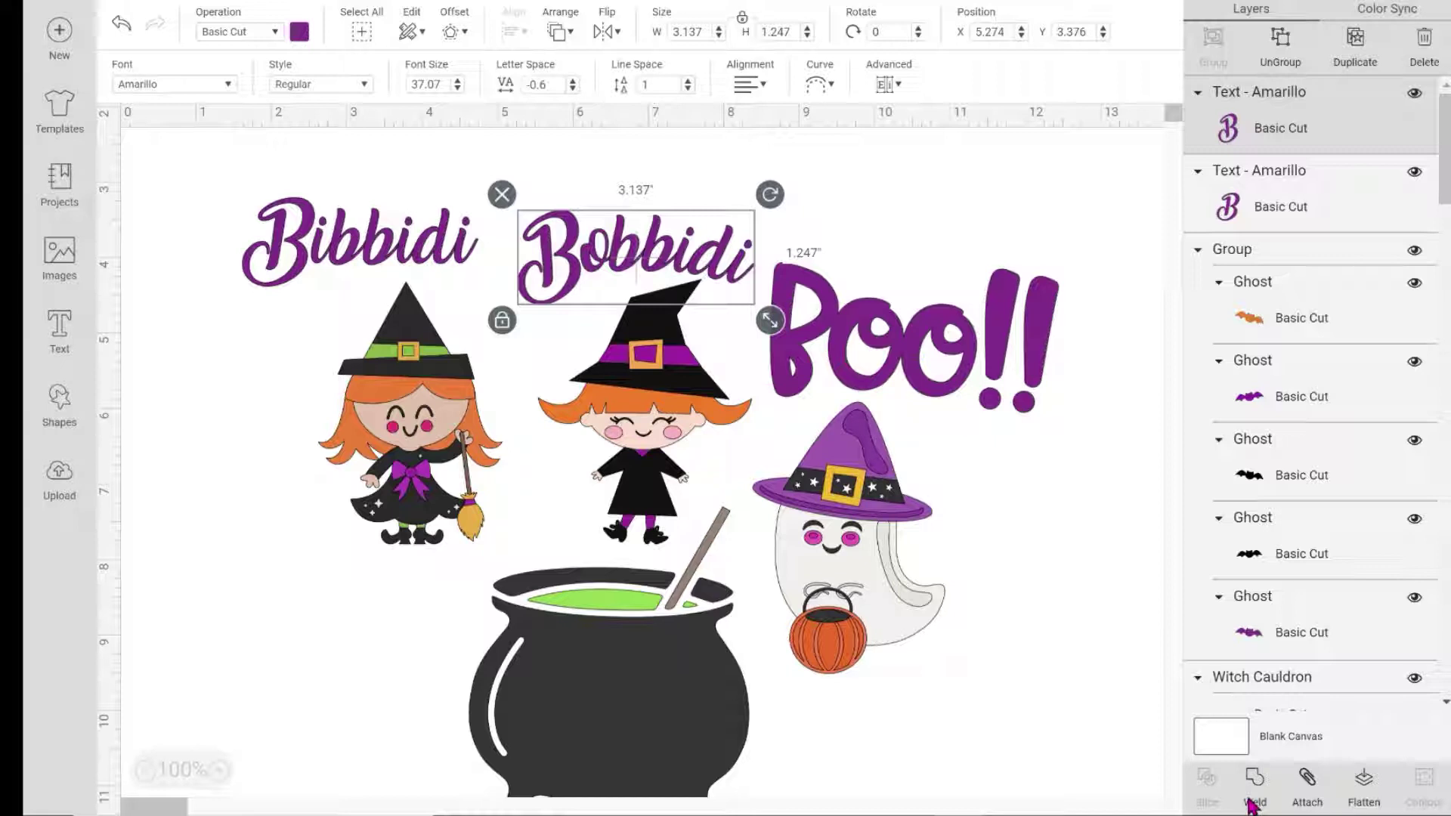
click(1020, 657)
click(391, 260)
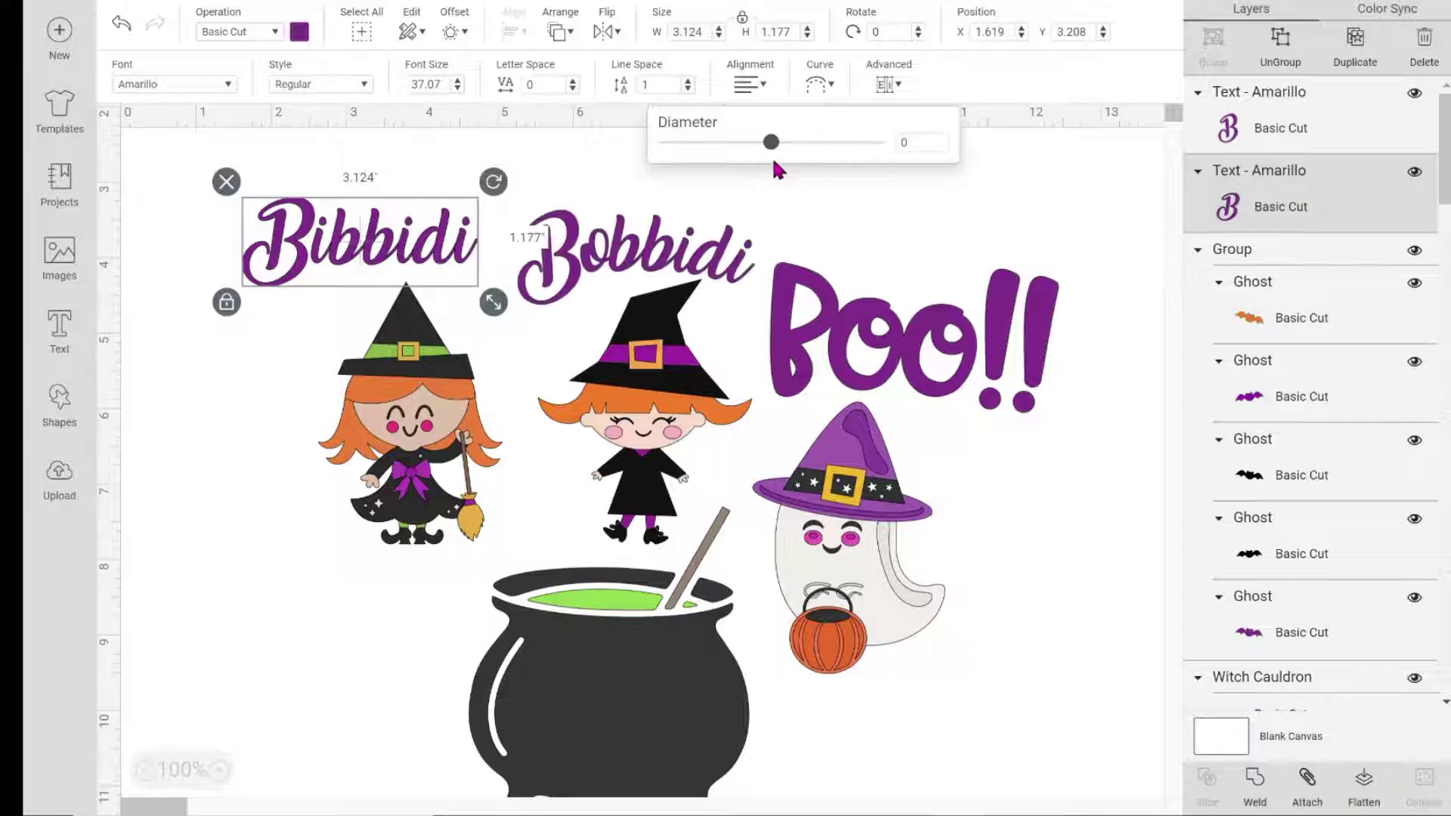
- Bend Bibbidi into a gentle arc with the Curve slider
click(771, 144)
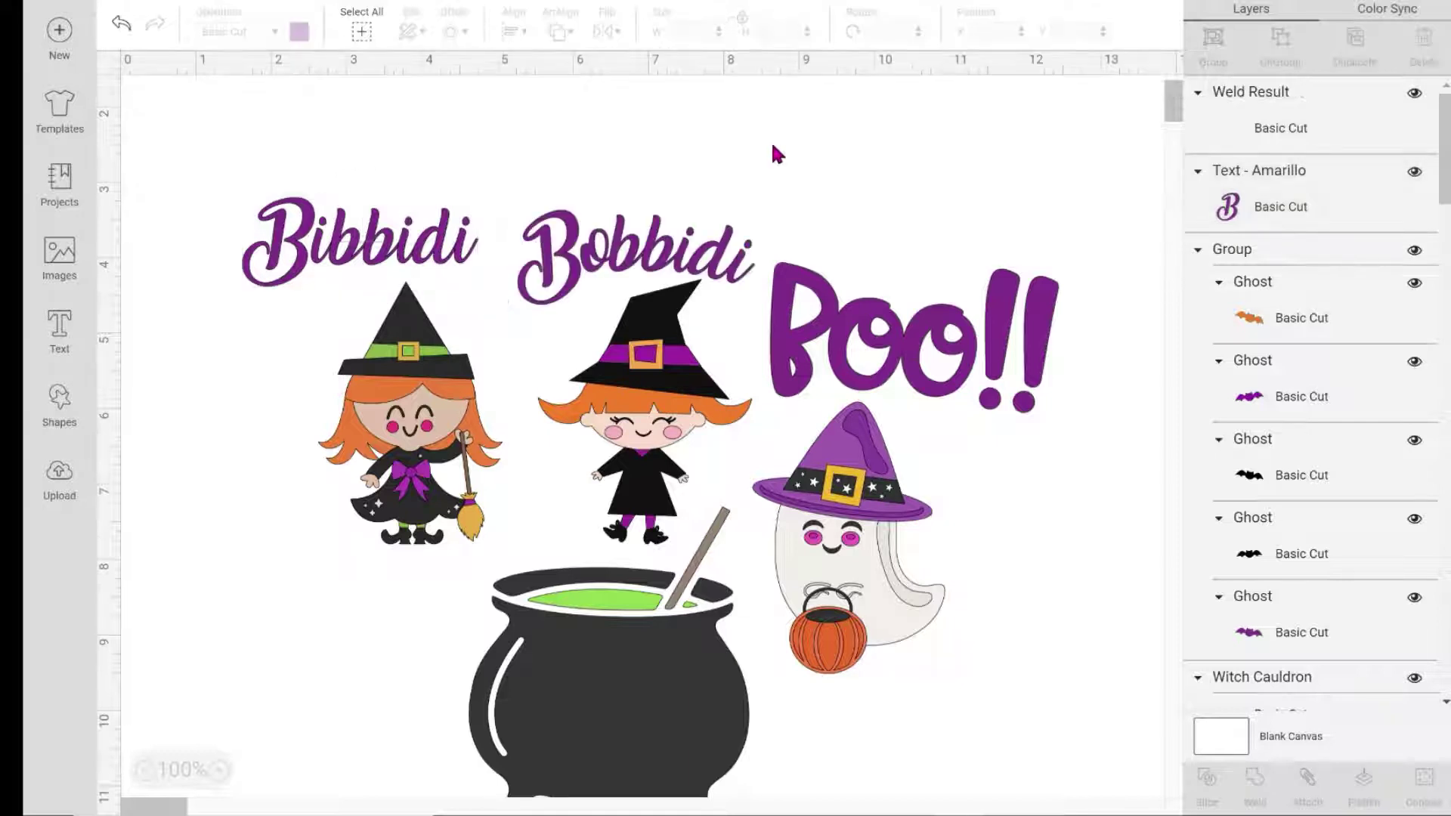
click(336, 261)
click(829, 89)
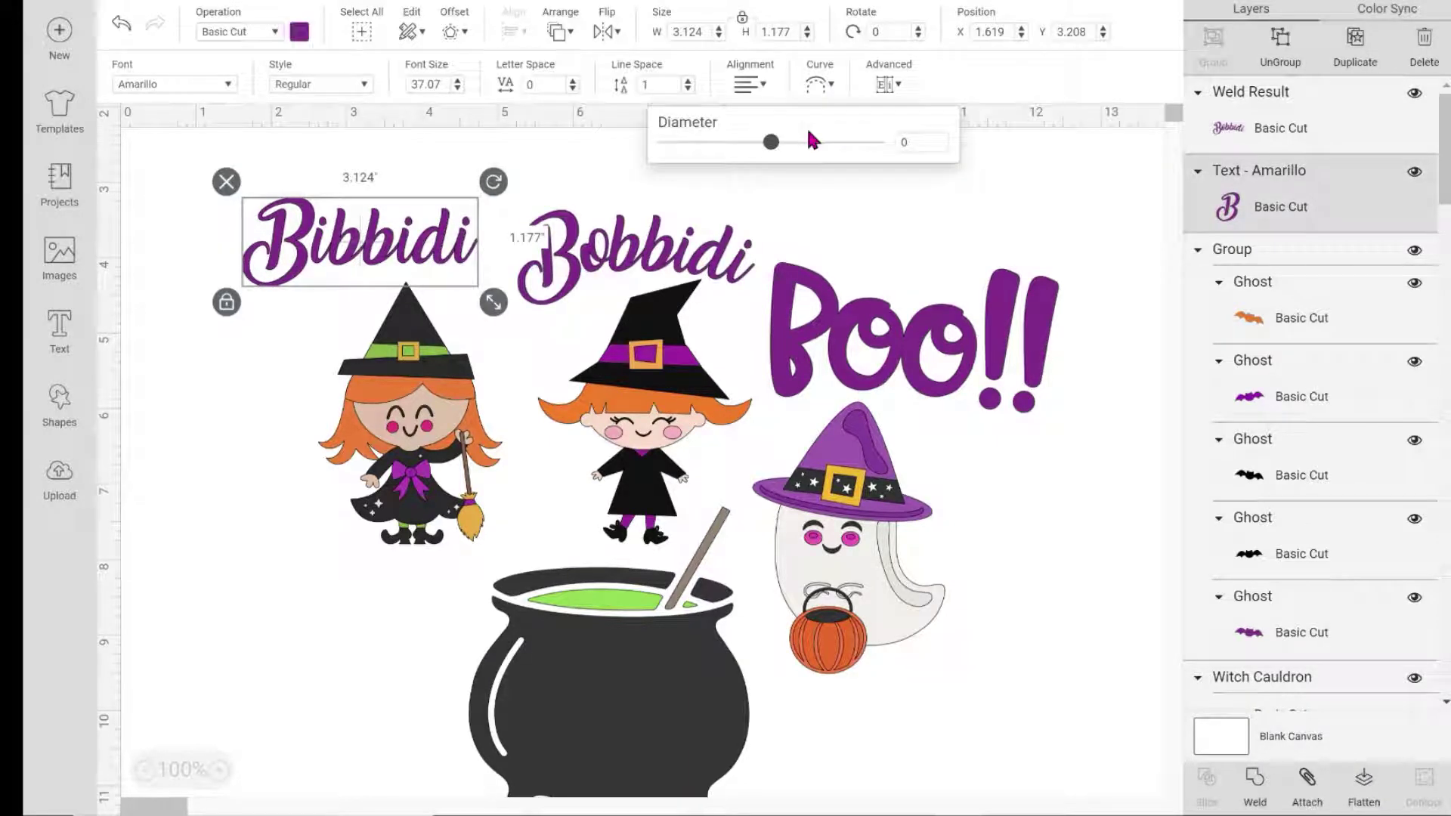
drag(771, 142, 817, 147)
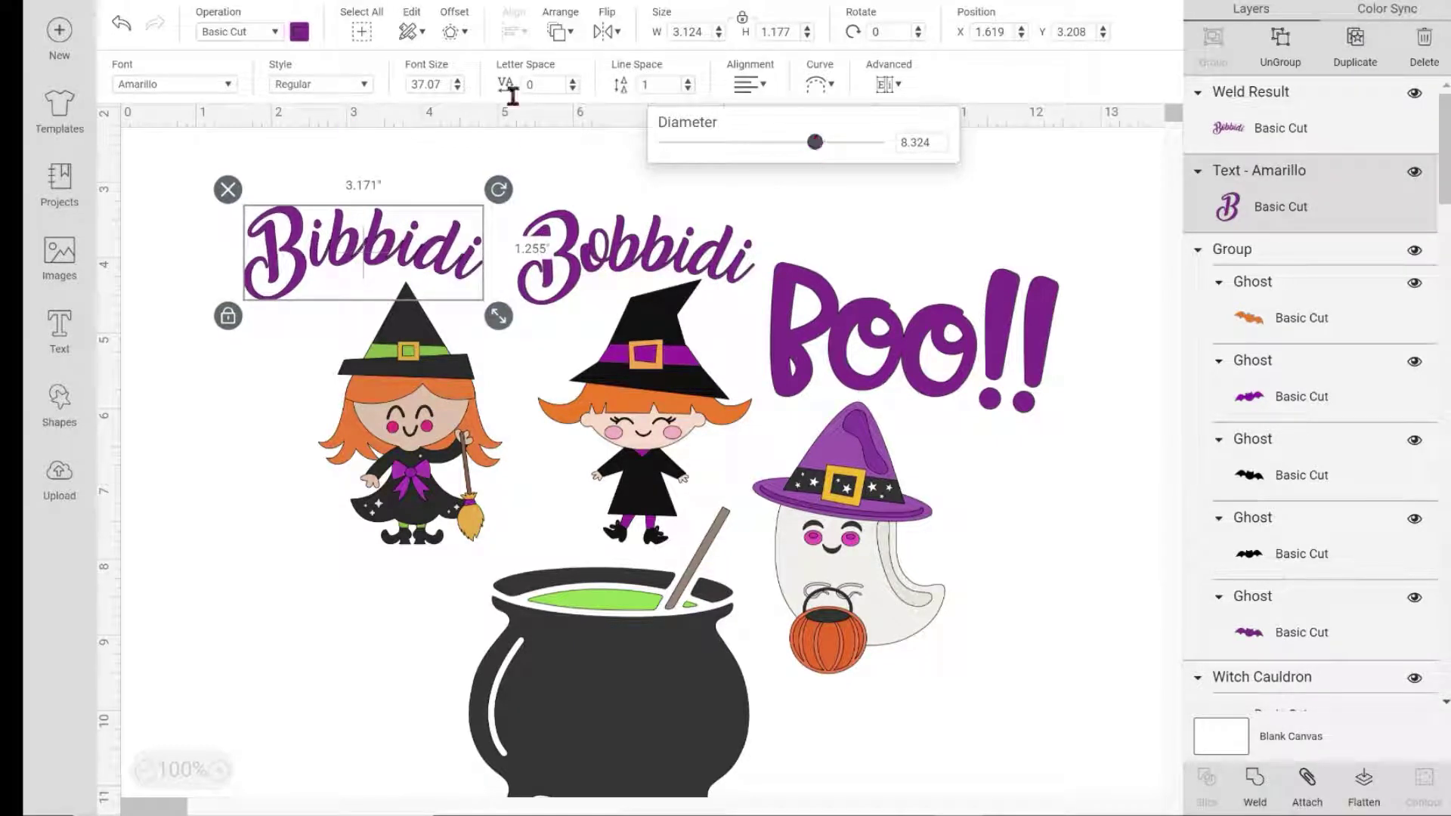
click(952, 212)
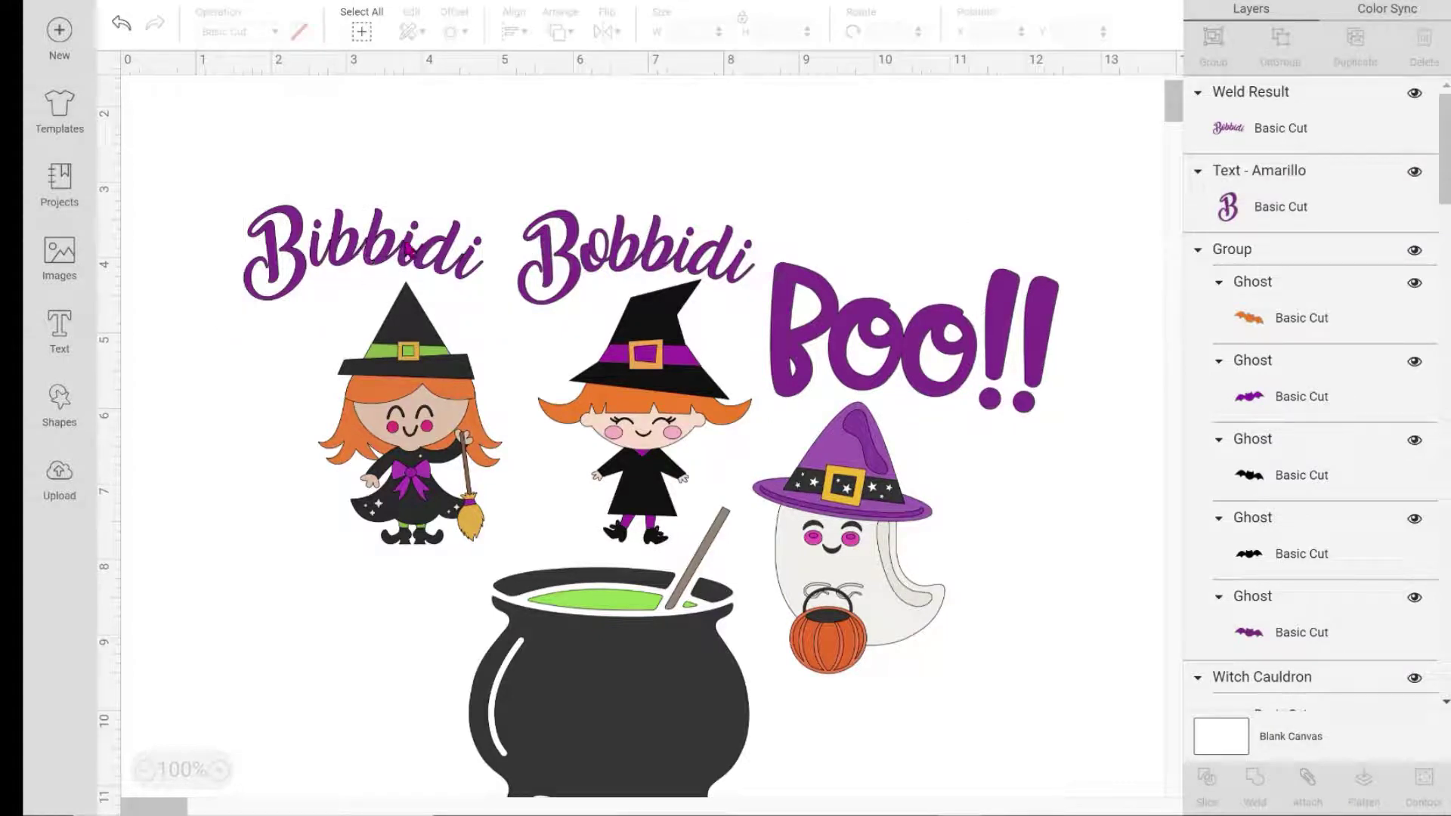
- Tighten Bibbidi's letter spacing to -0.5
click(384, 220)
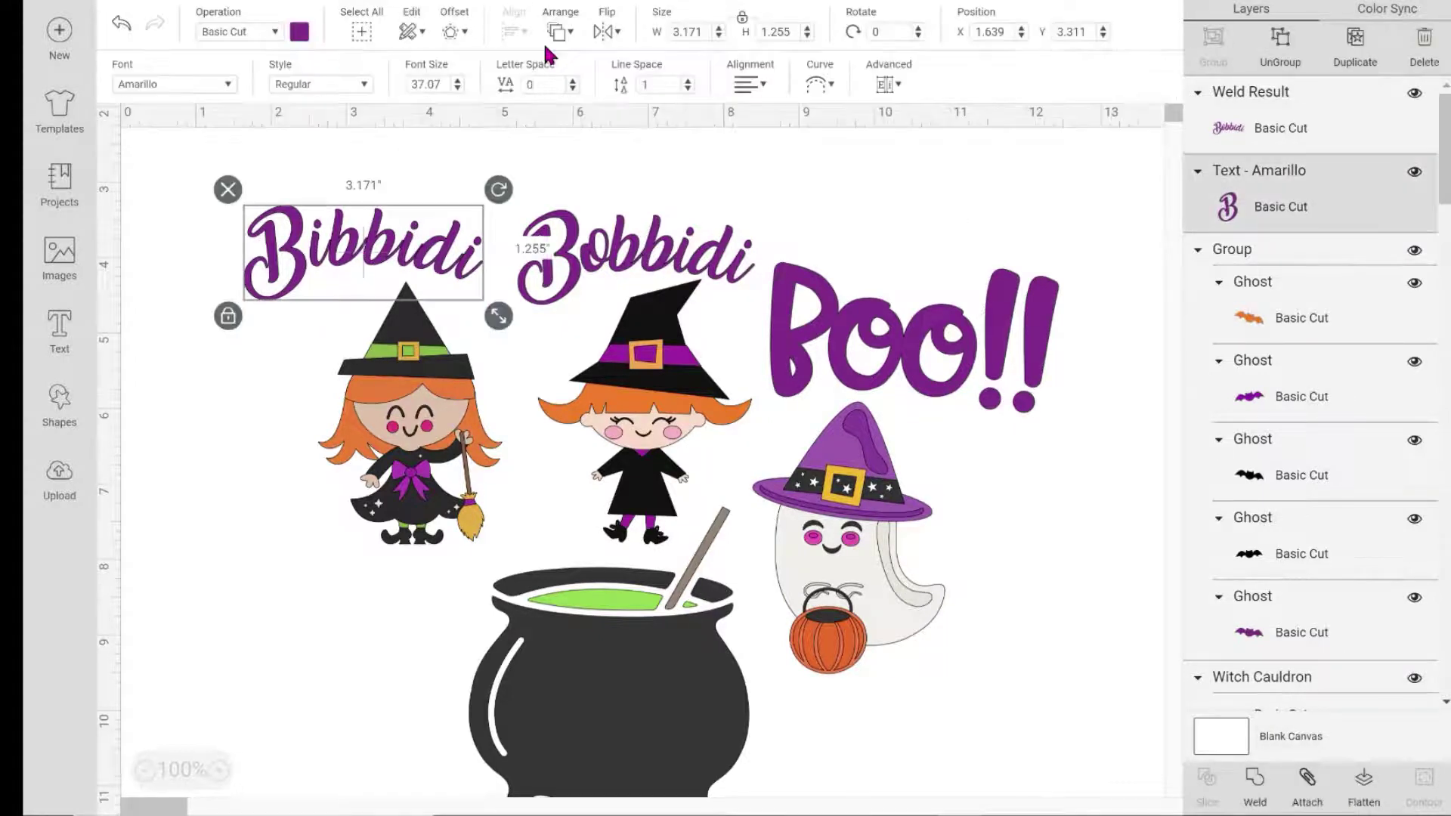
click(574, 90)
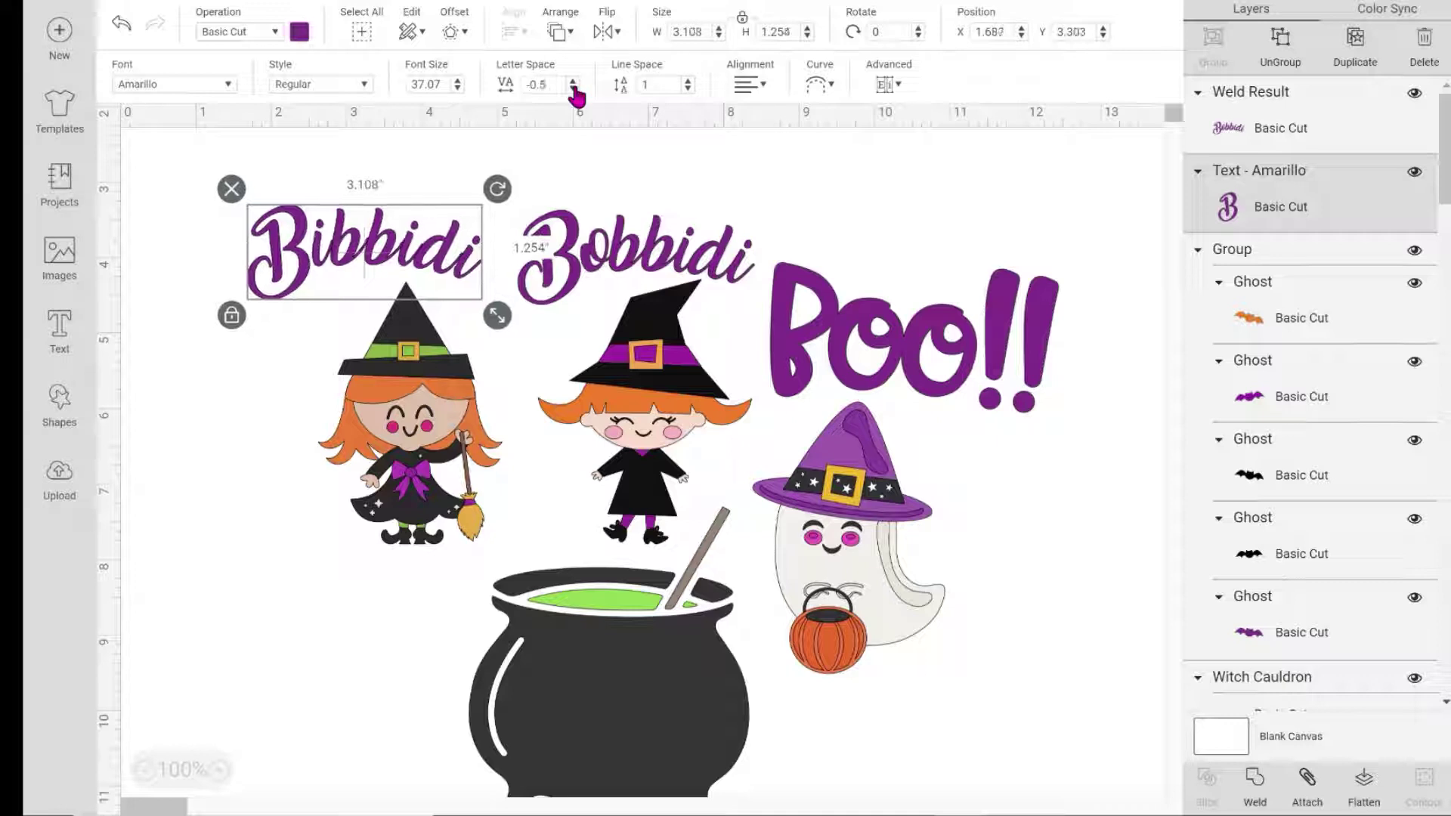
click(574, 90)
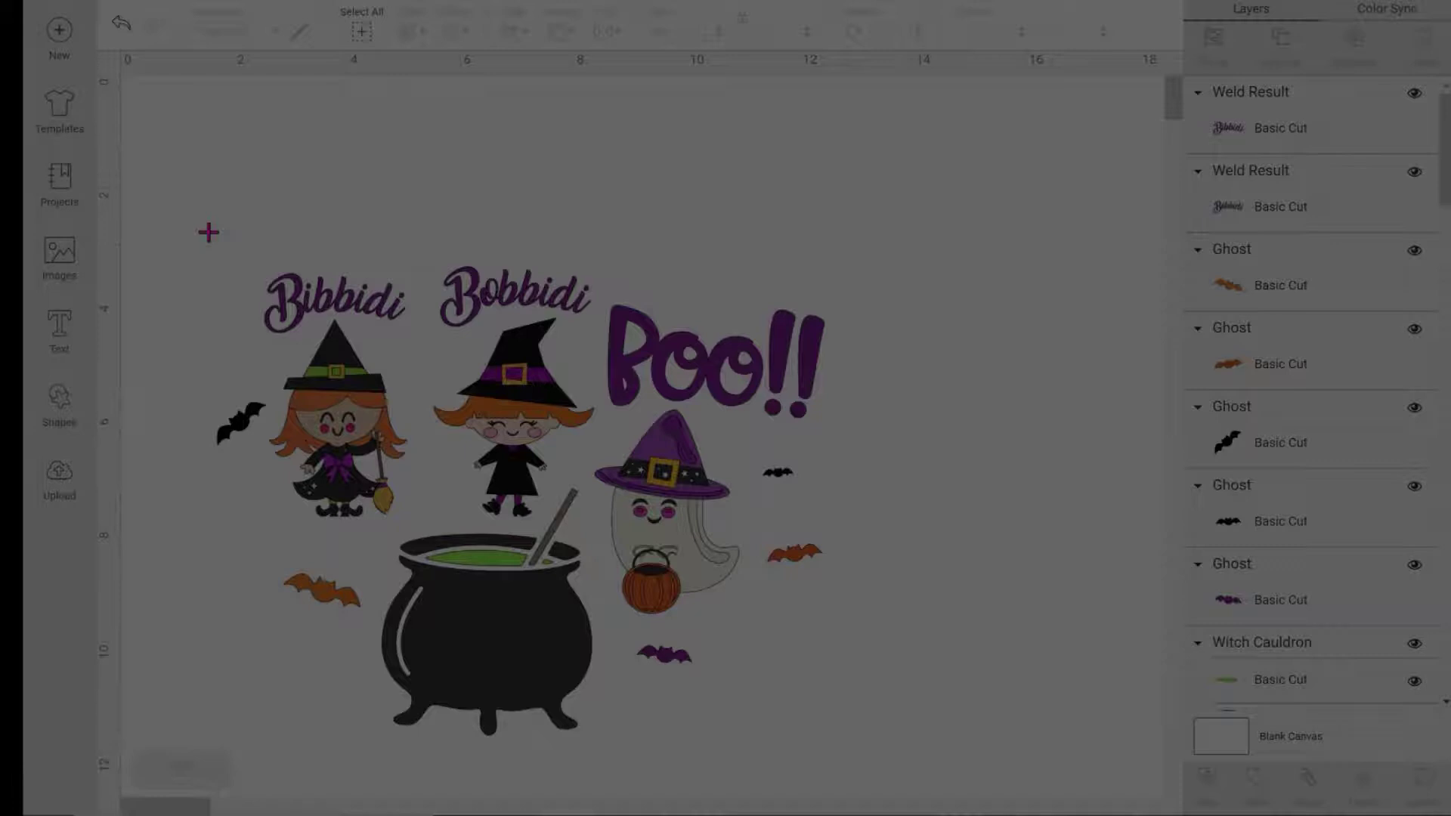
- Snip the finished layout of witches, cauldron, ghost and lettering as a screen clip
drag(205, 229, 873, 758)
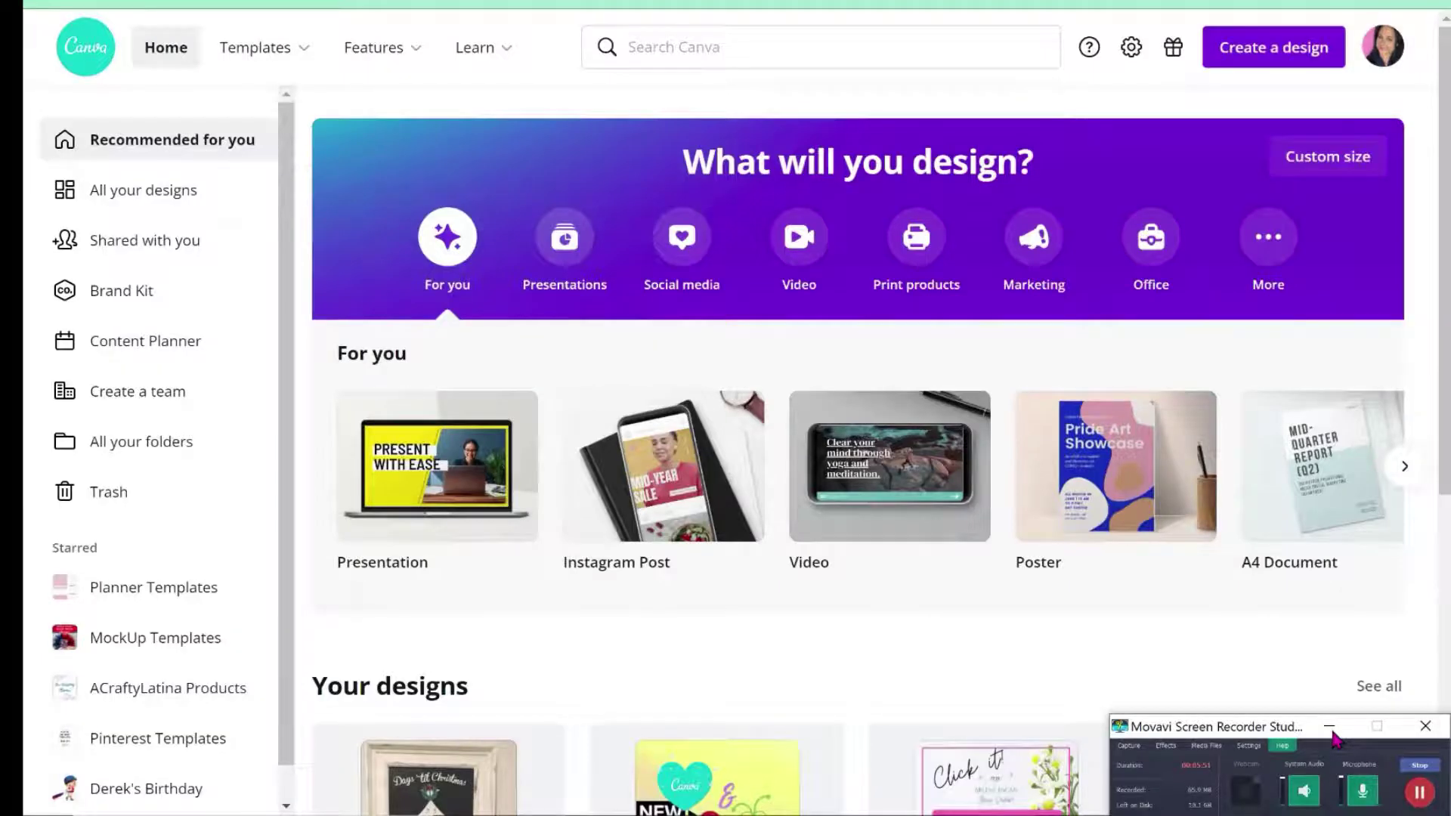
- Create a custom-size blank design of 600 × 600 px, fixing the width typed as 60
click(1330, 729)
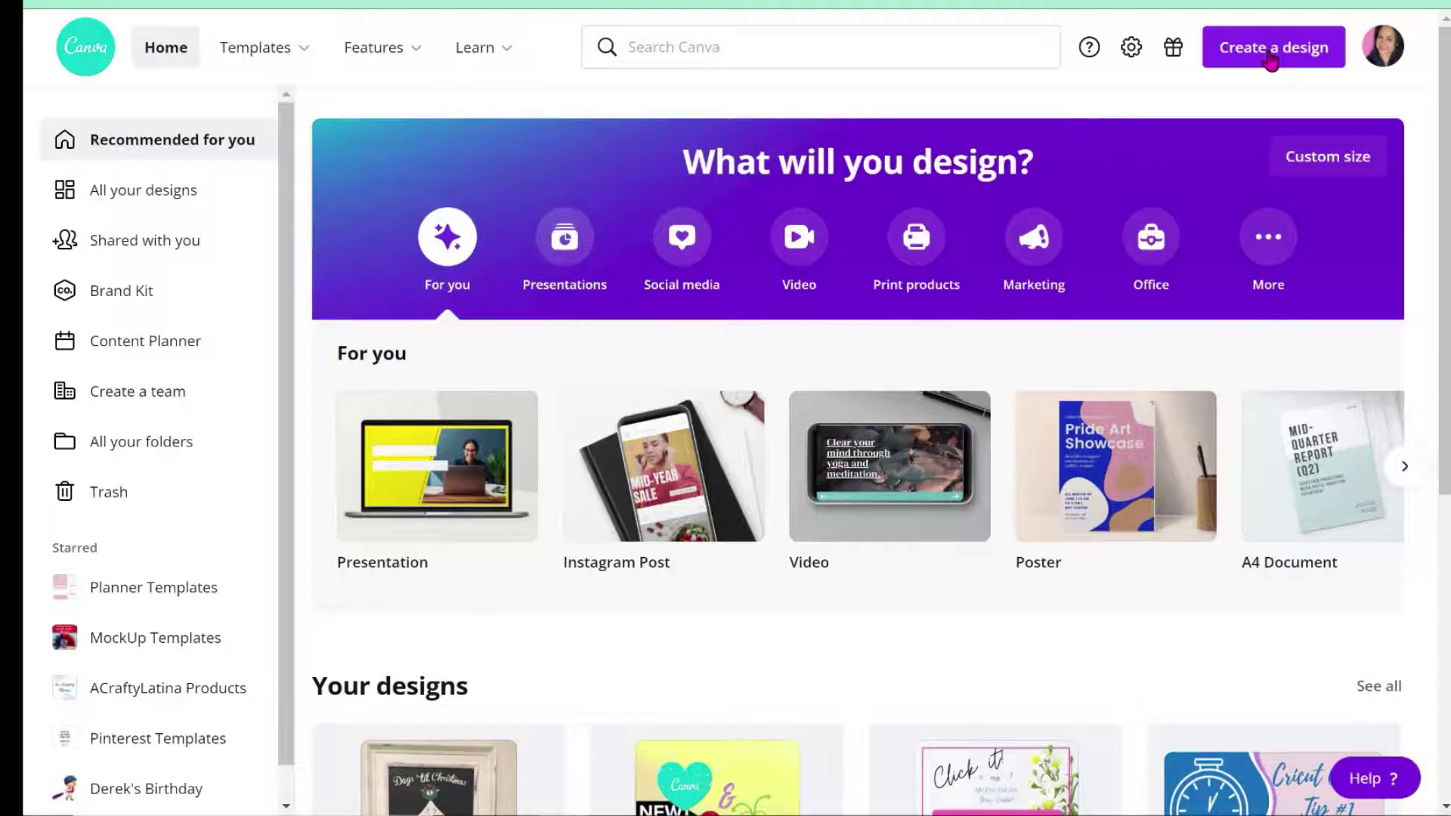
click(1272, 61)
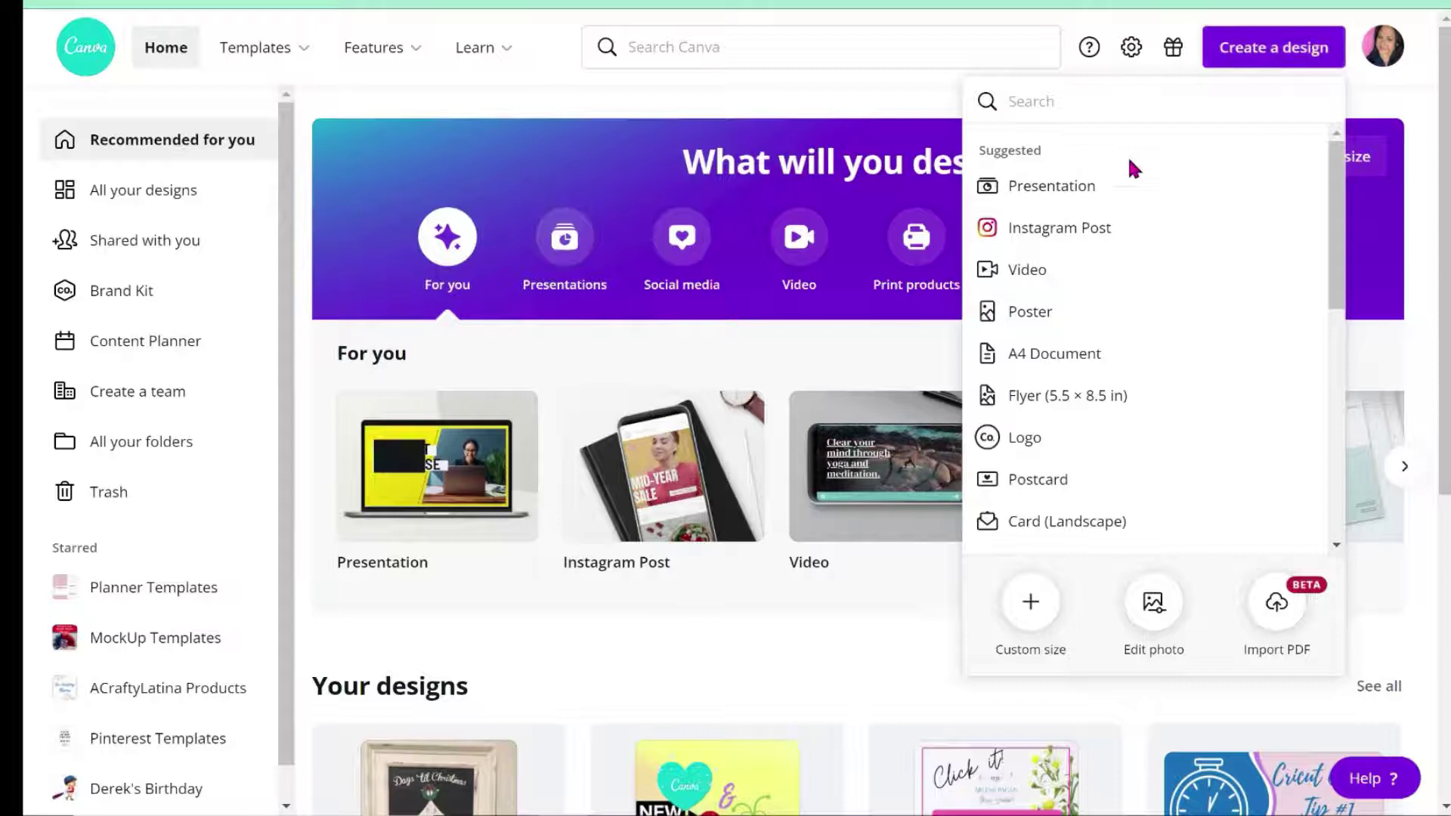
click(1028, 603)
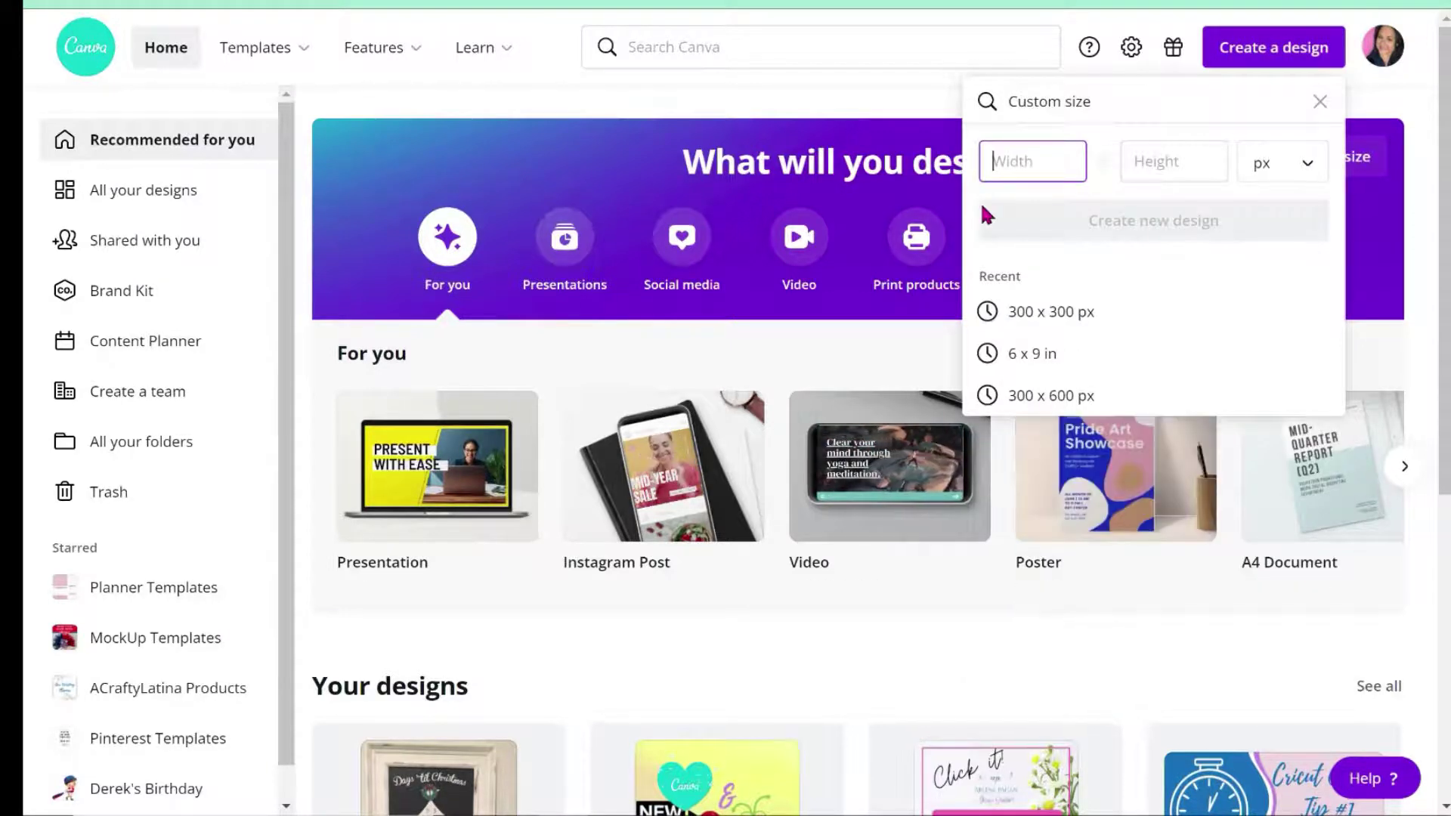
text(60)
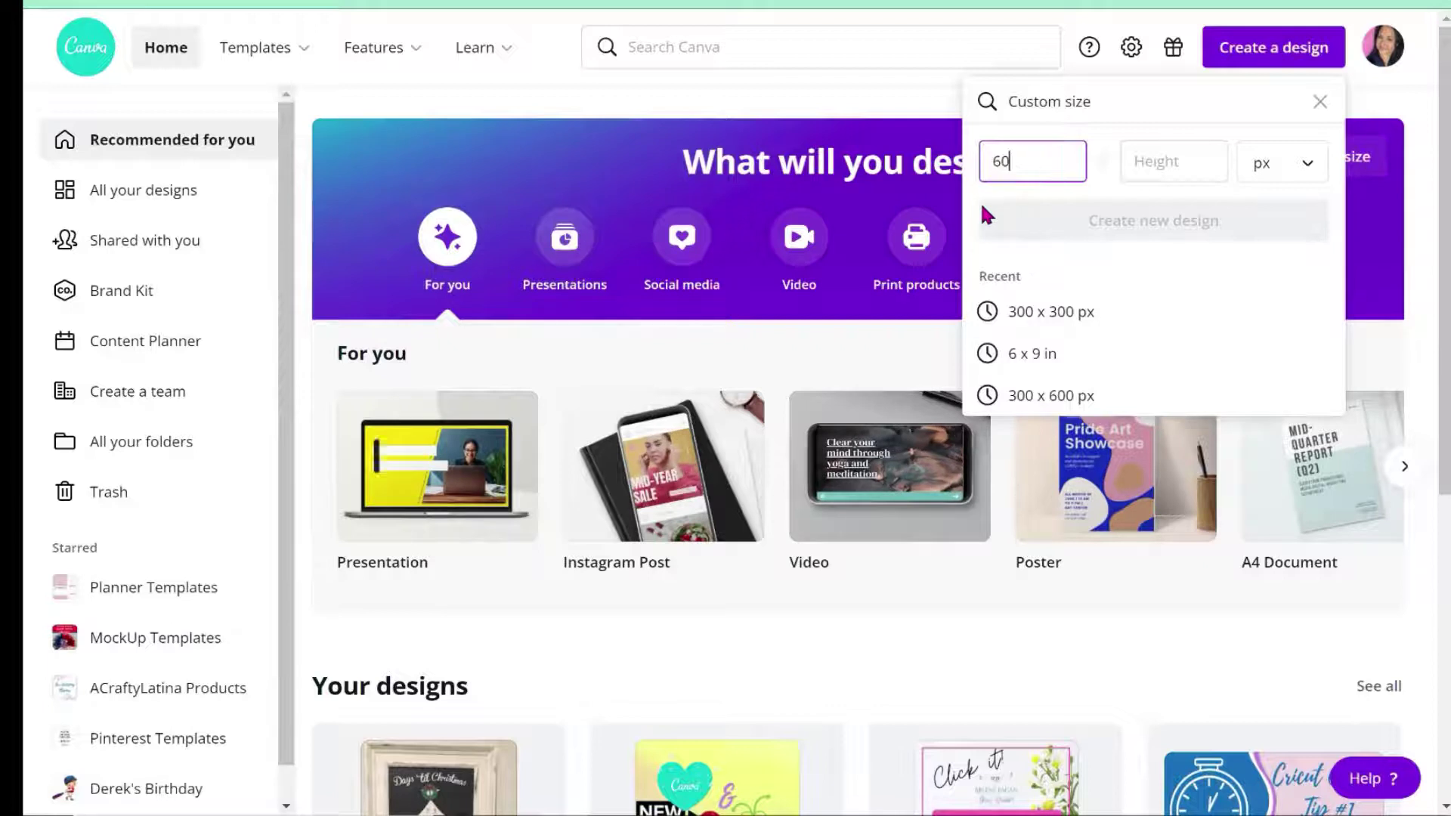
key(Tab)
text(6)
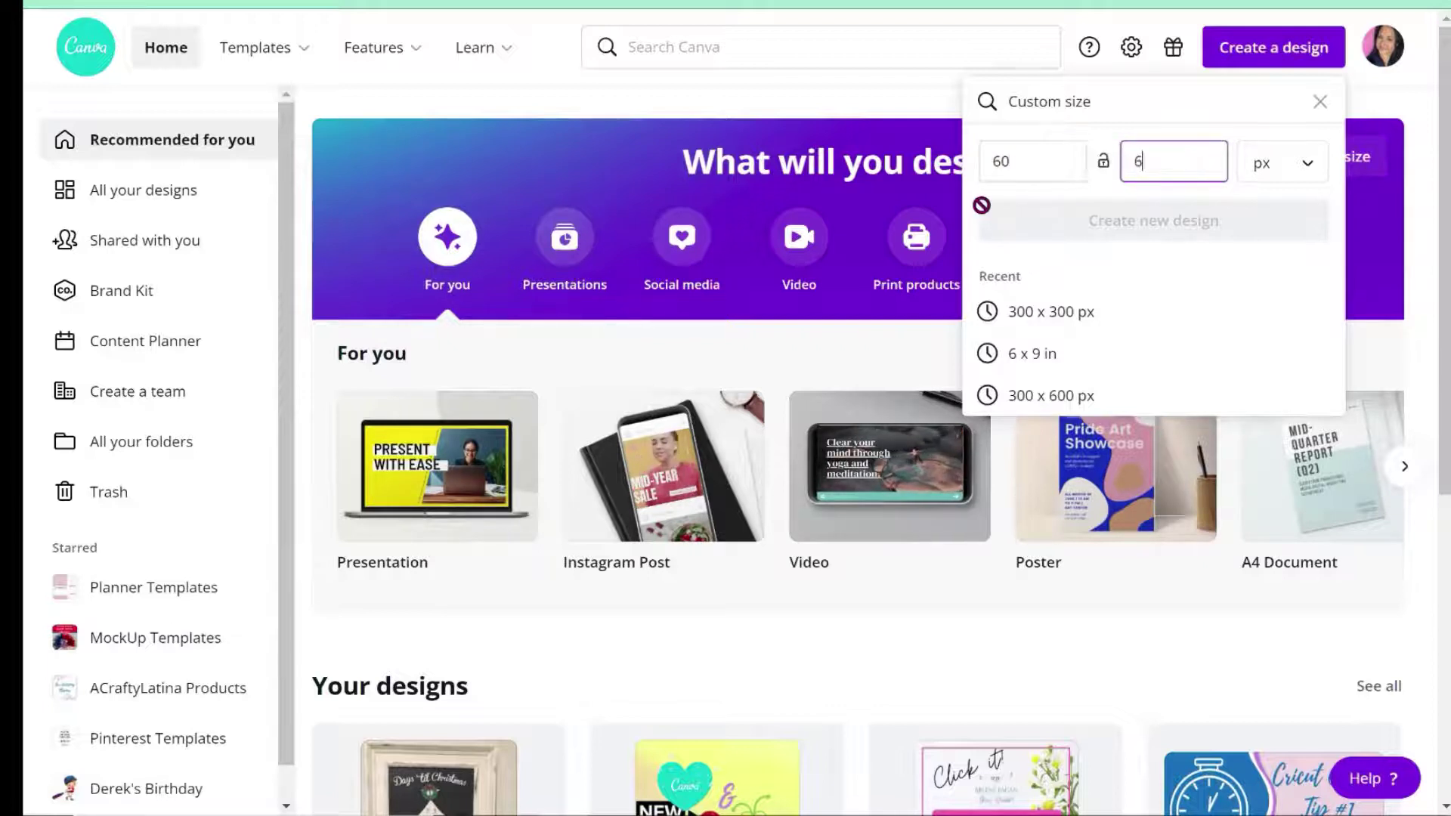
text(00)
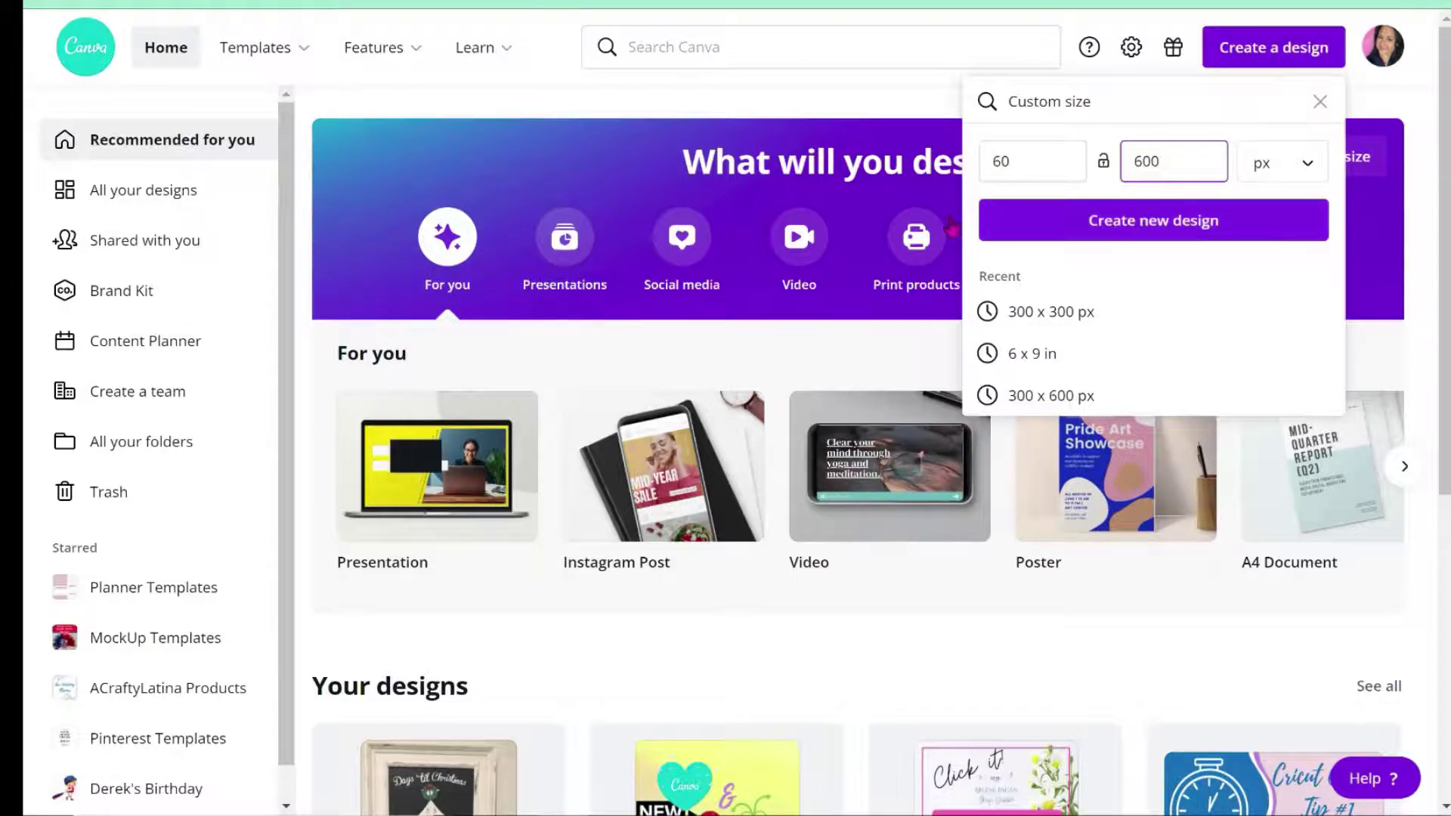
click(1057, 149)
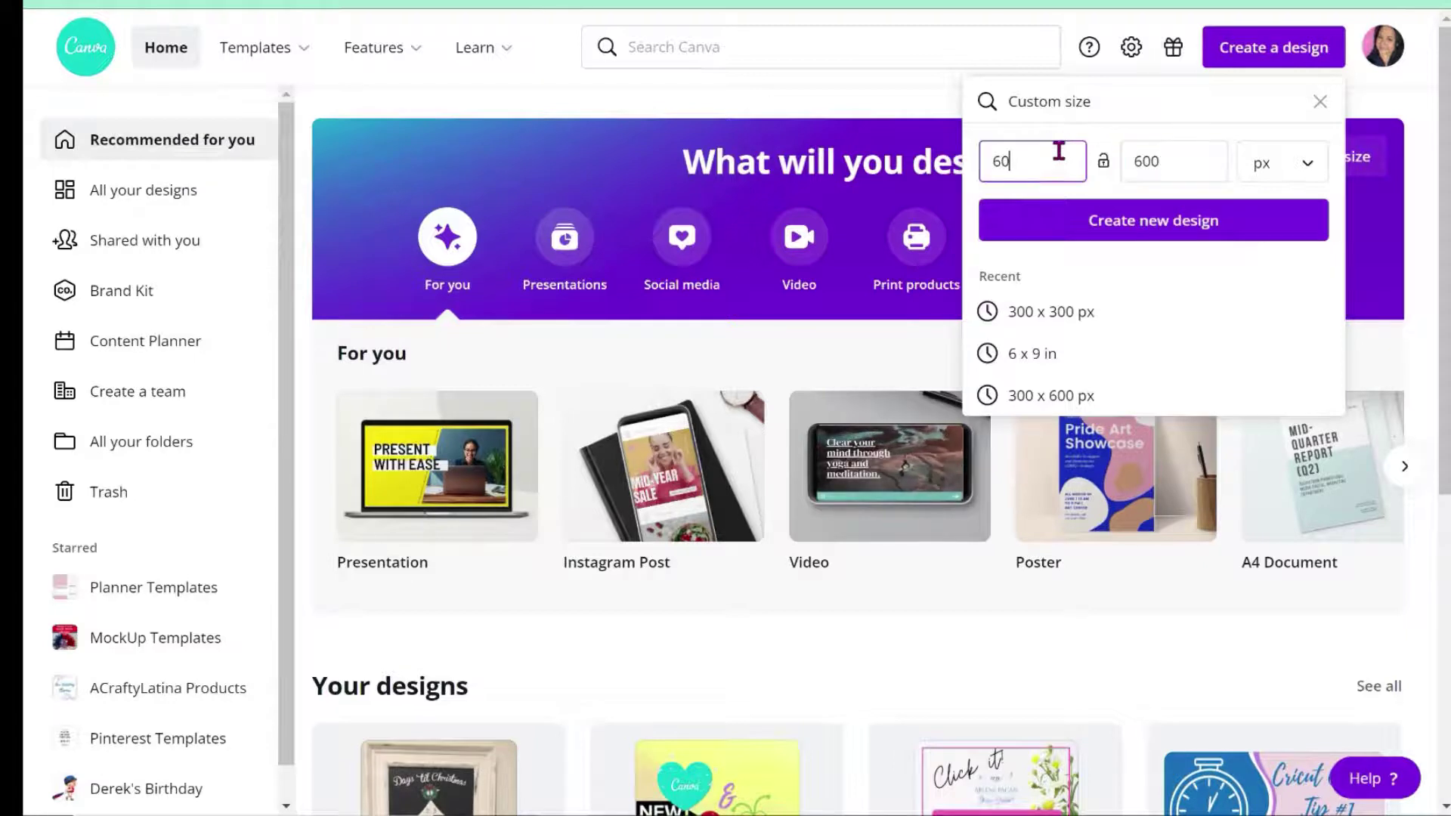
text(0)
click(1178, 235)
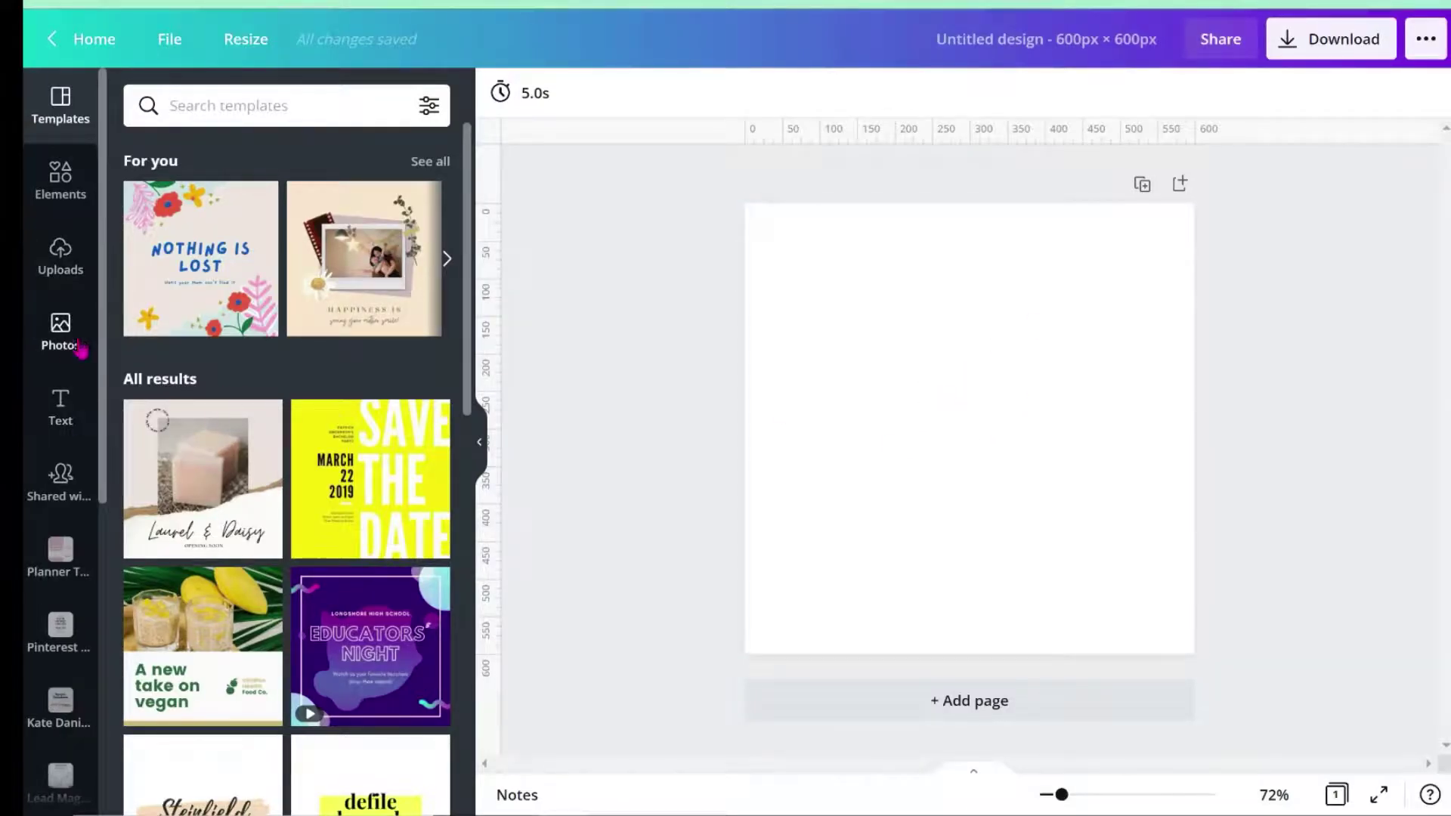
- Search the stock photos for 'tshirt mockup'
click(79, 348)
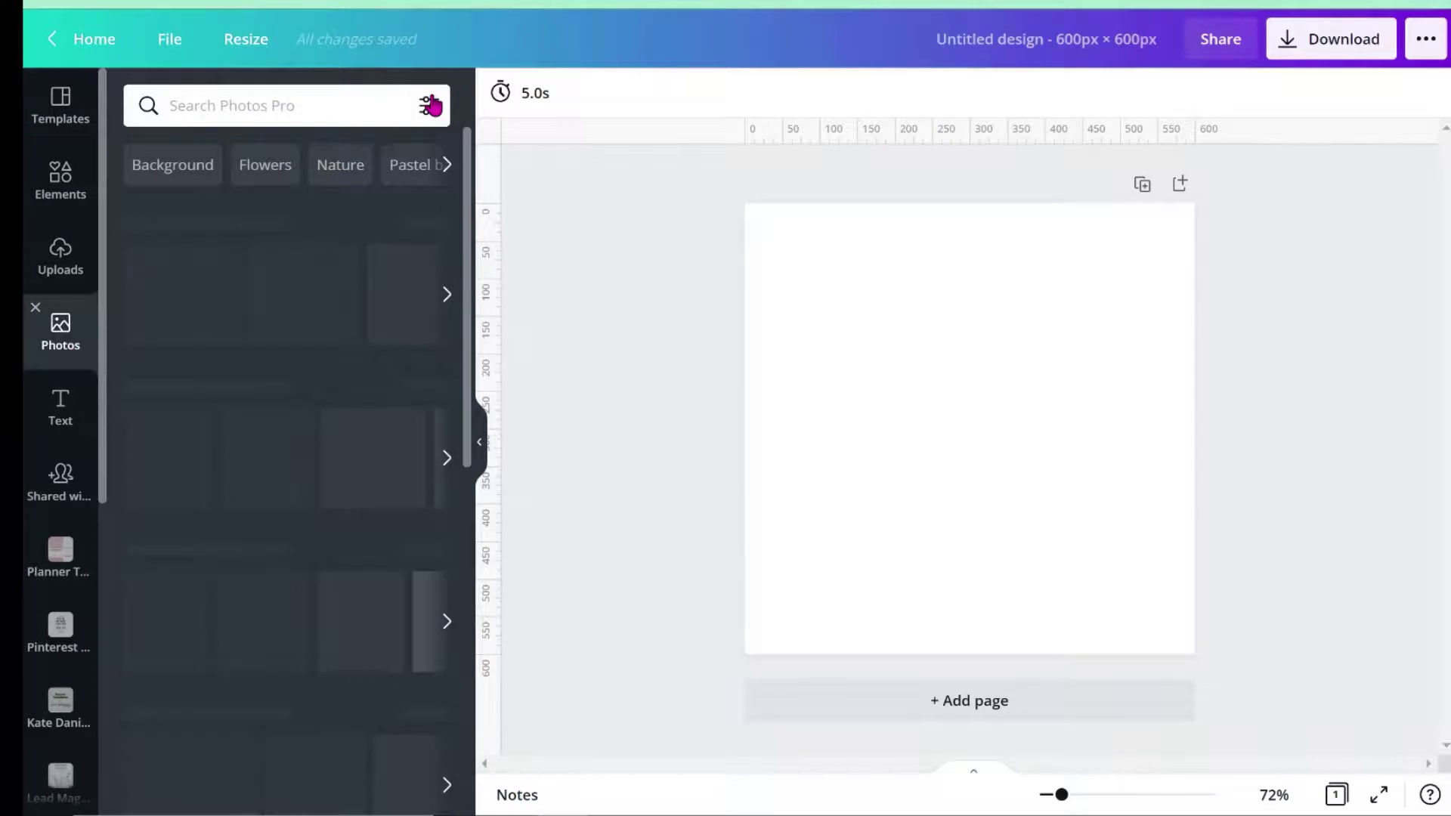
click(329, 100)
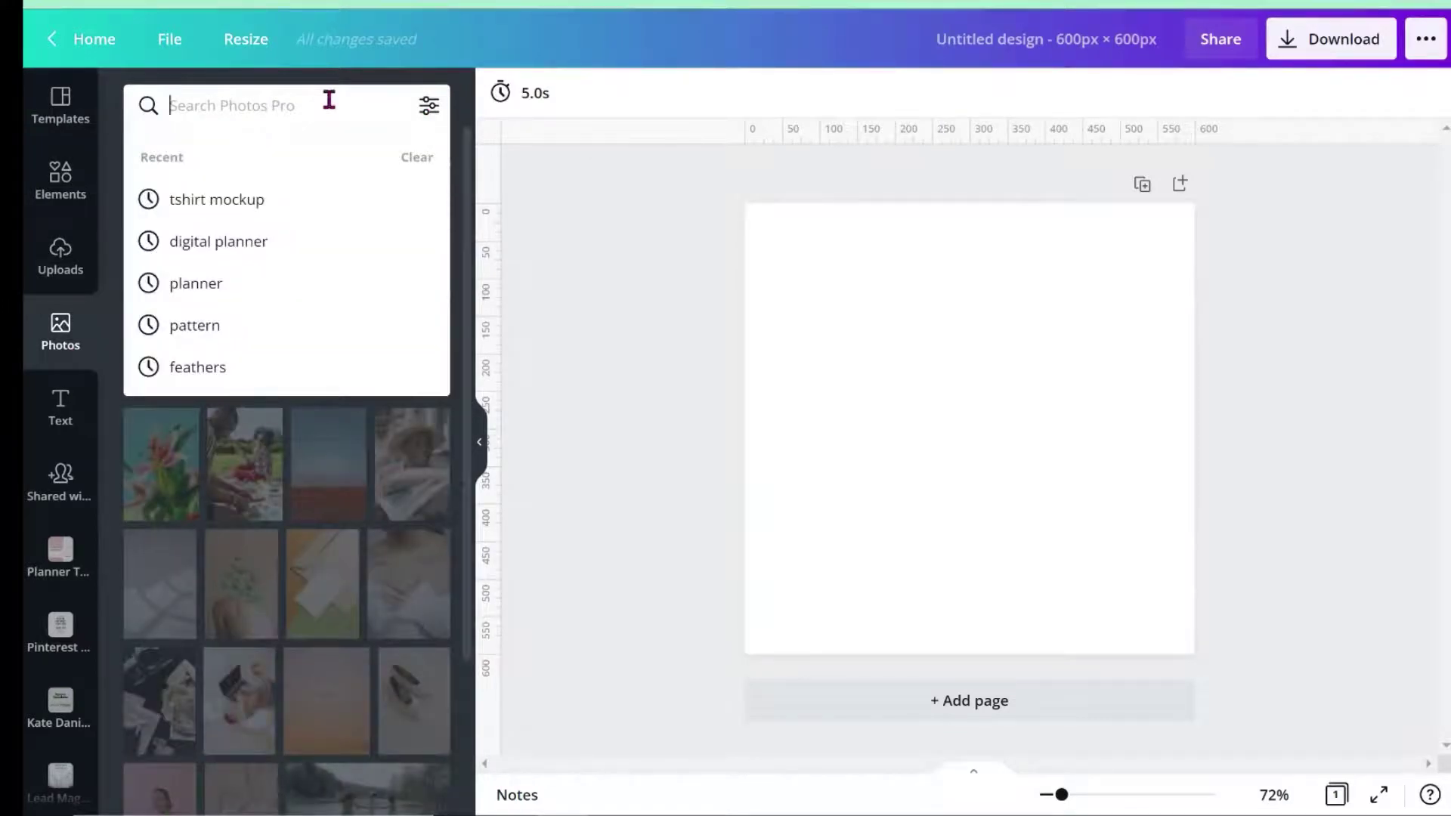
text(tshirt mockup)
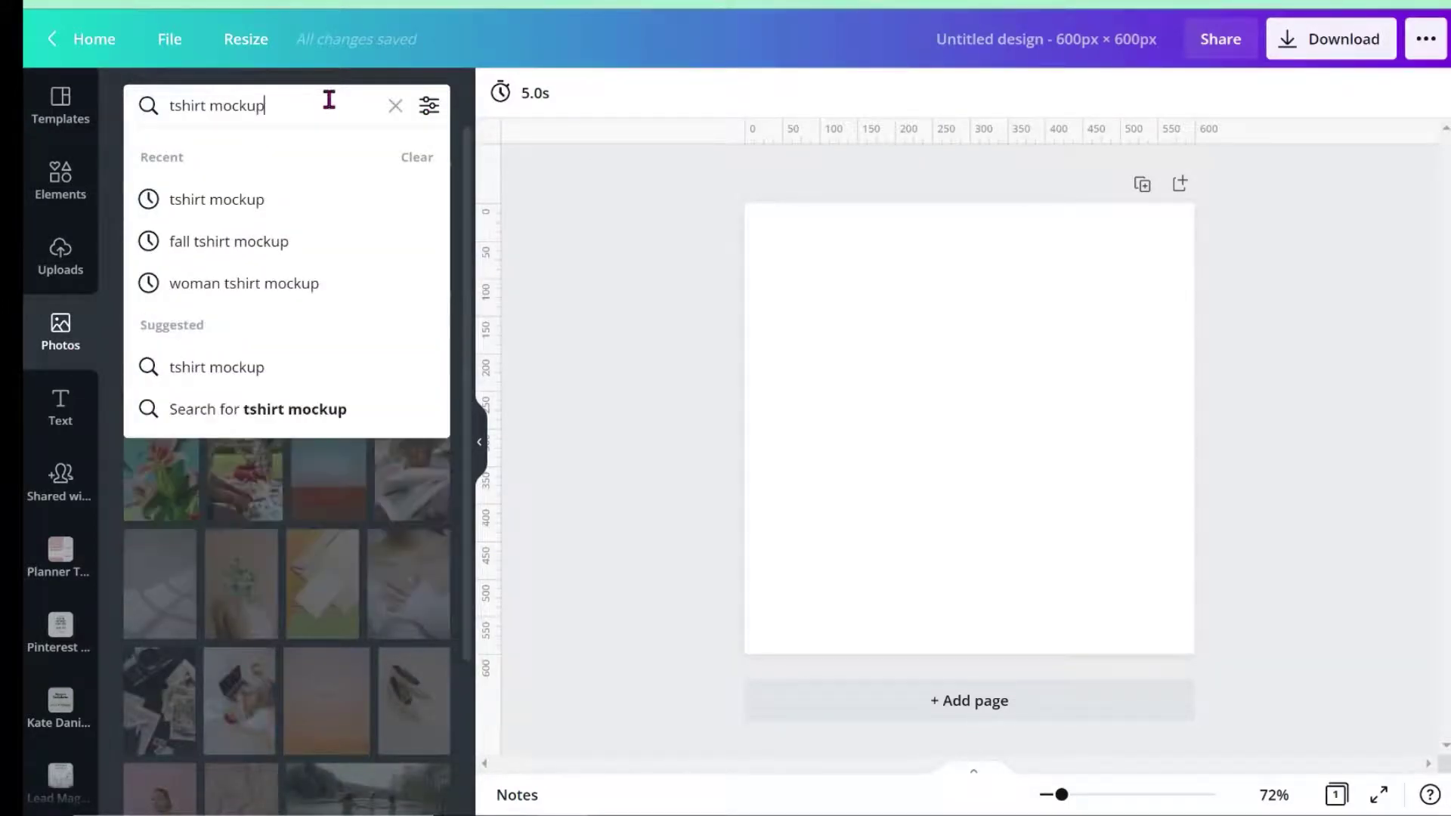
key(Return)
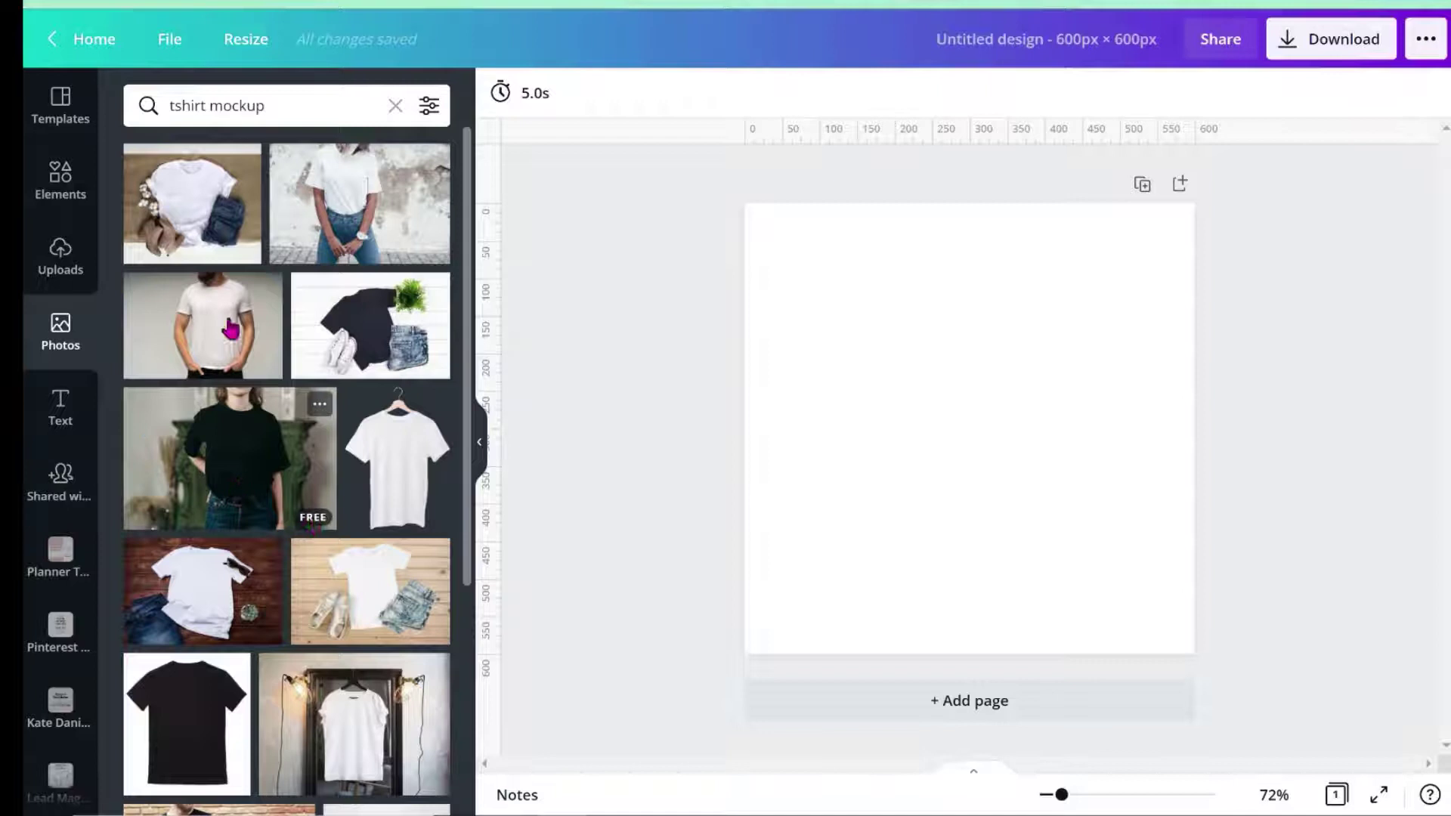
- Filter results to Free and add the woman-in-white-bucket-hat mockup photo to the page
click(429, 106)
click(161, 473)
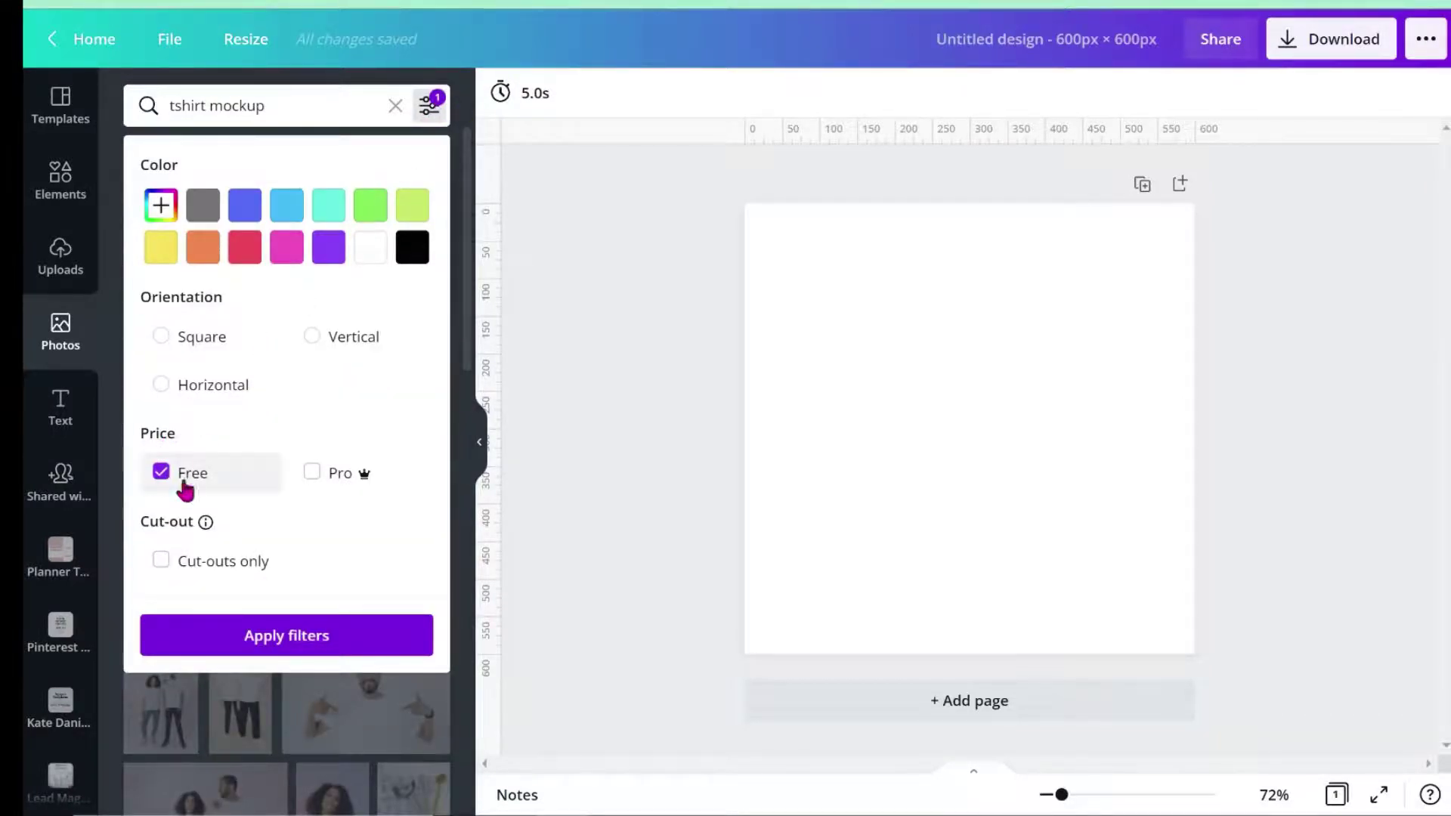
click(250, 646)
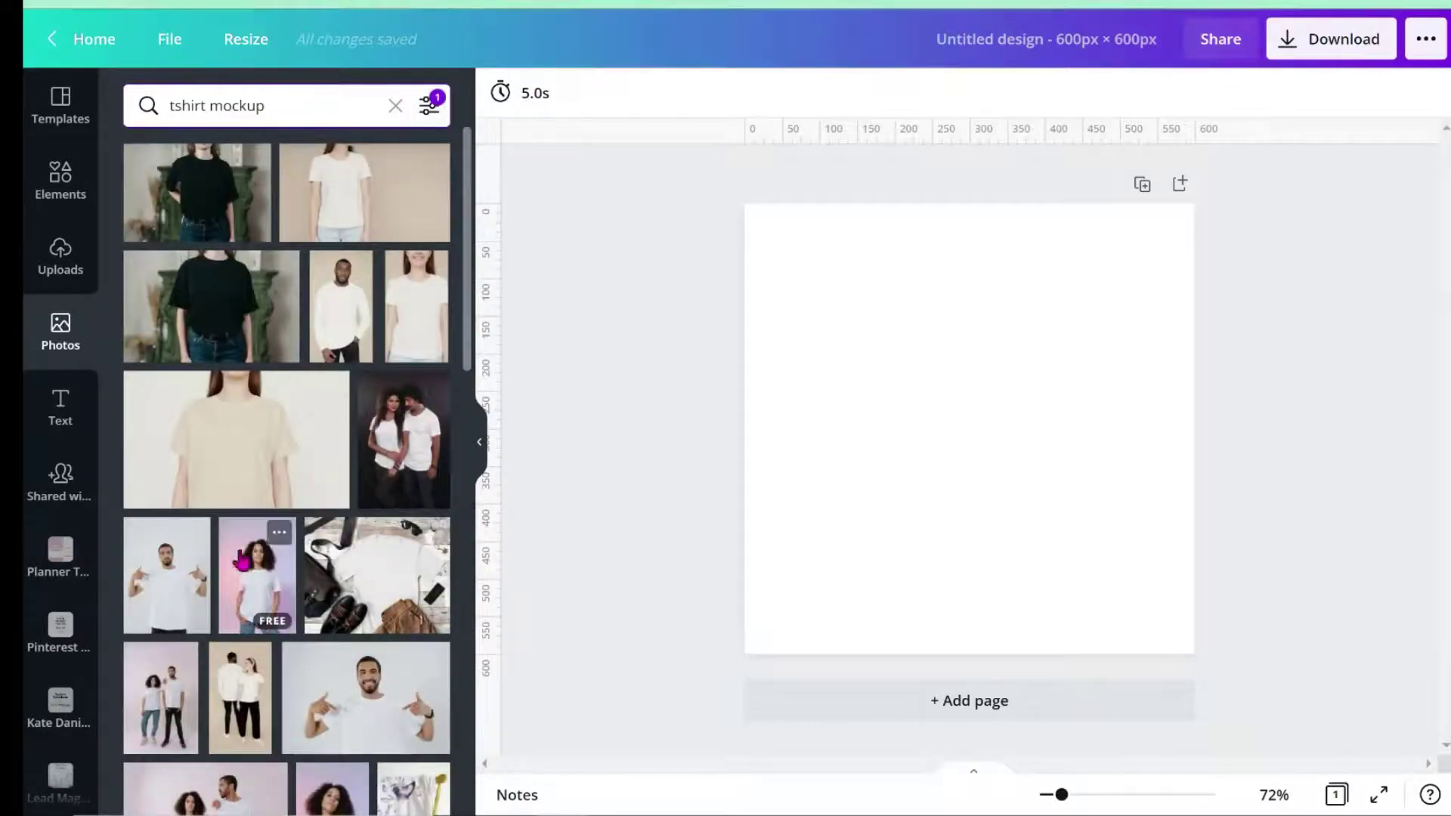
scroll(422, 622, down, 10)
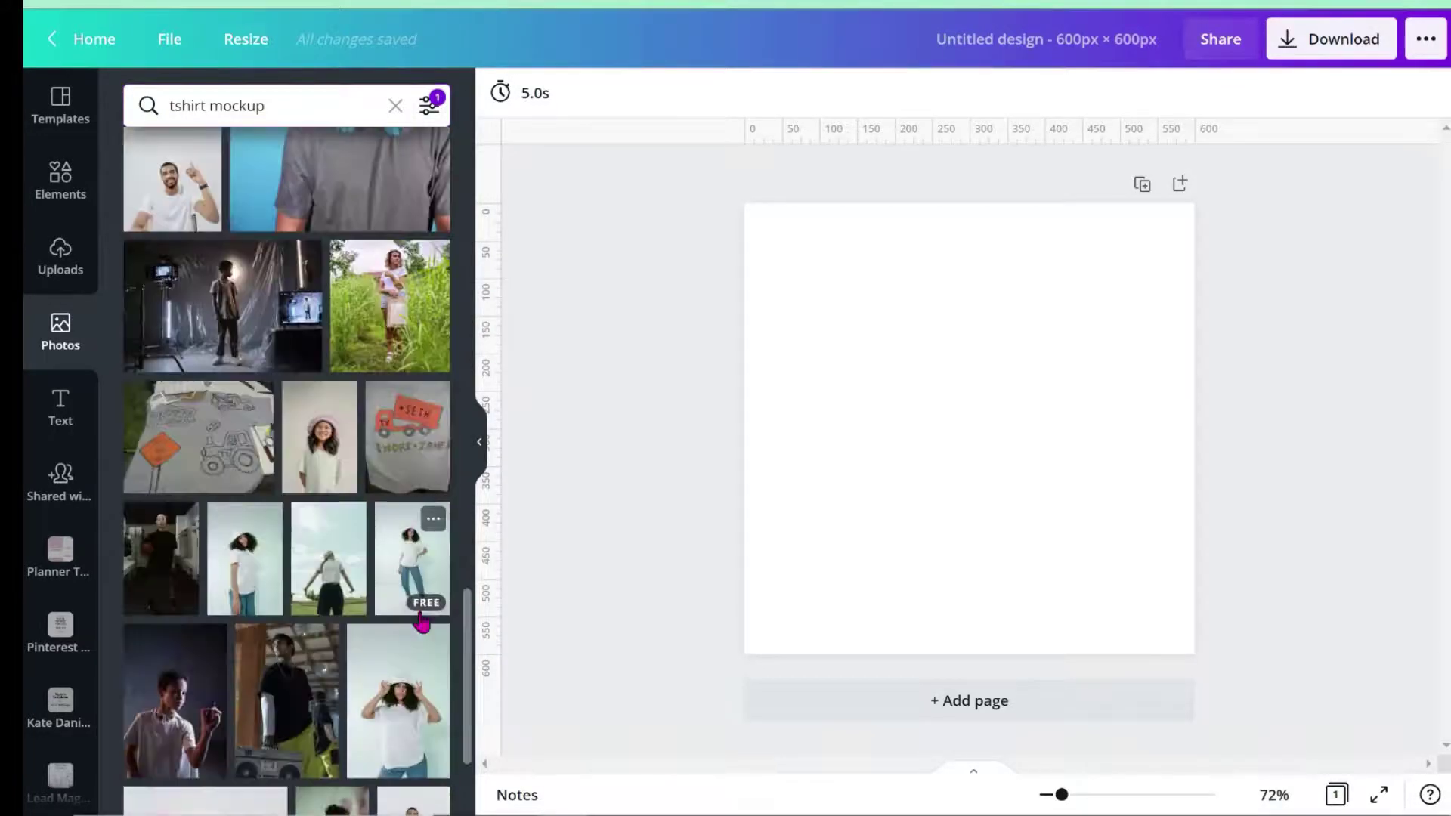
click(396, 737)
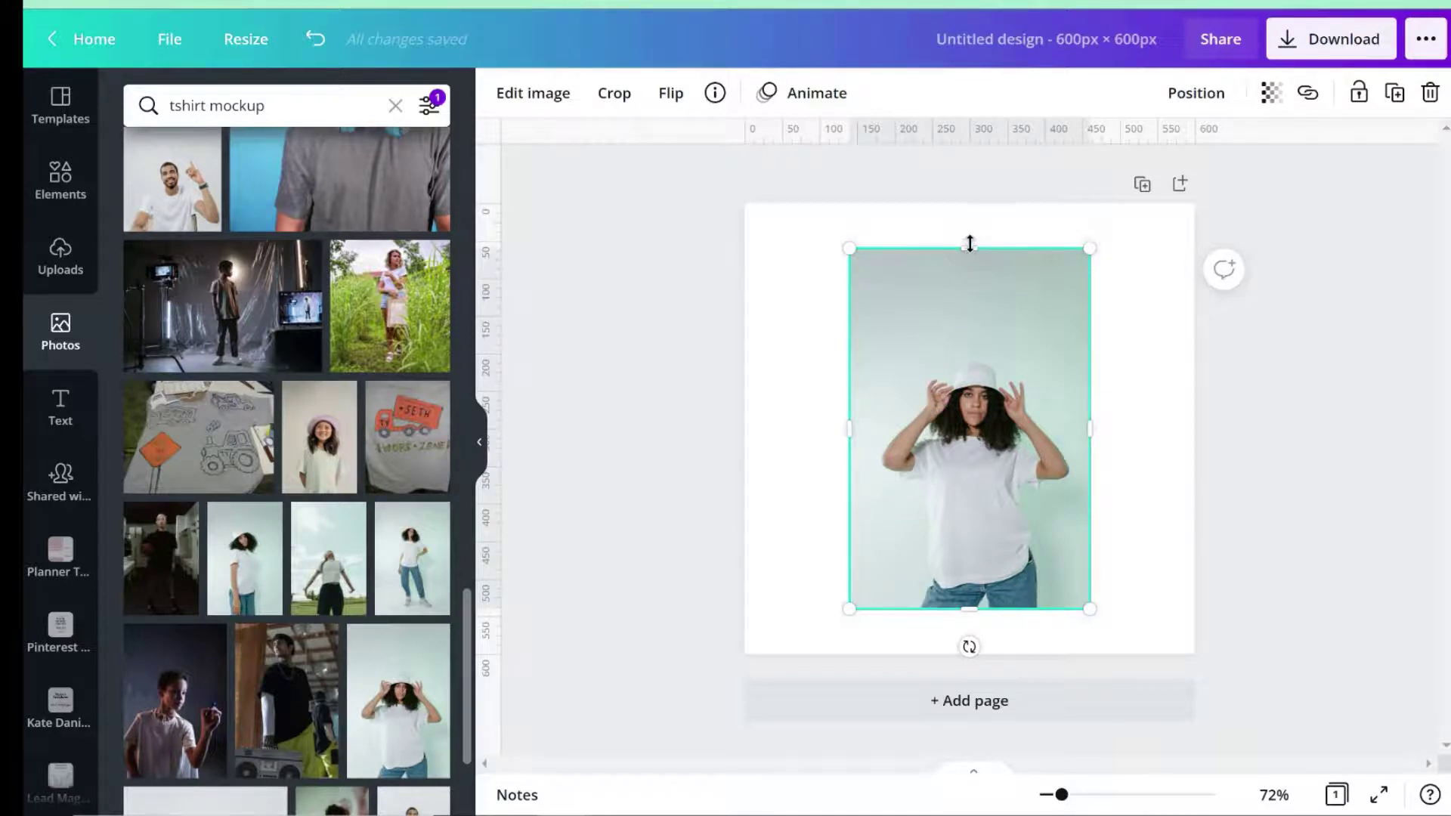
- Stretch the bucket-hat model photo so it fills the entire 600 × 600 page
drag(969, 248, 969, 347)
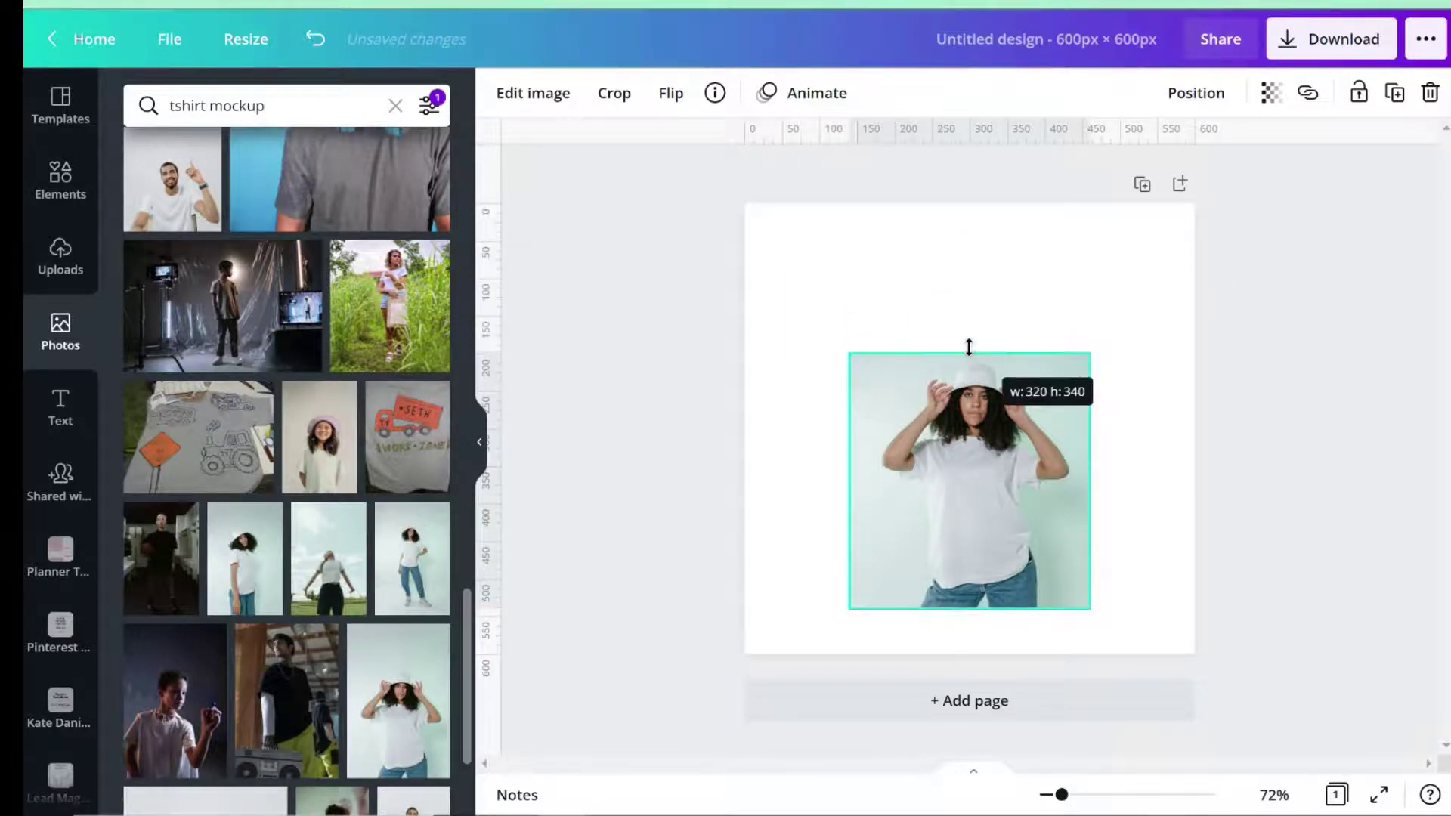
drag(849, 353, 741, 217)
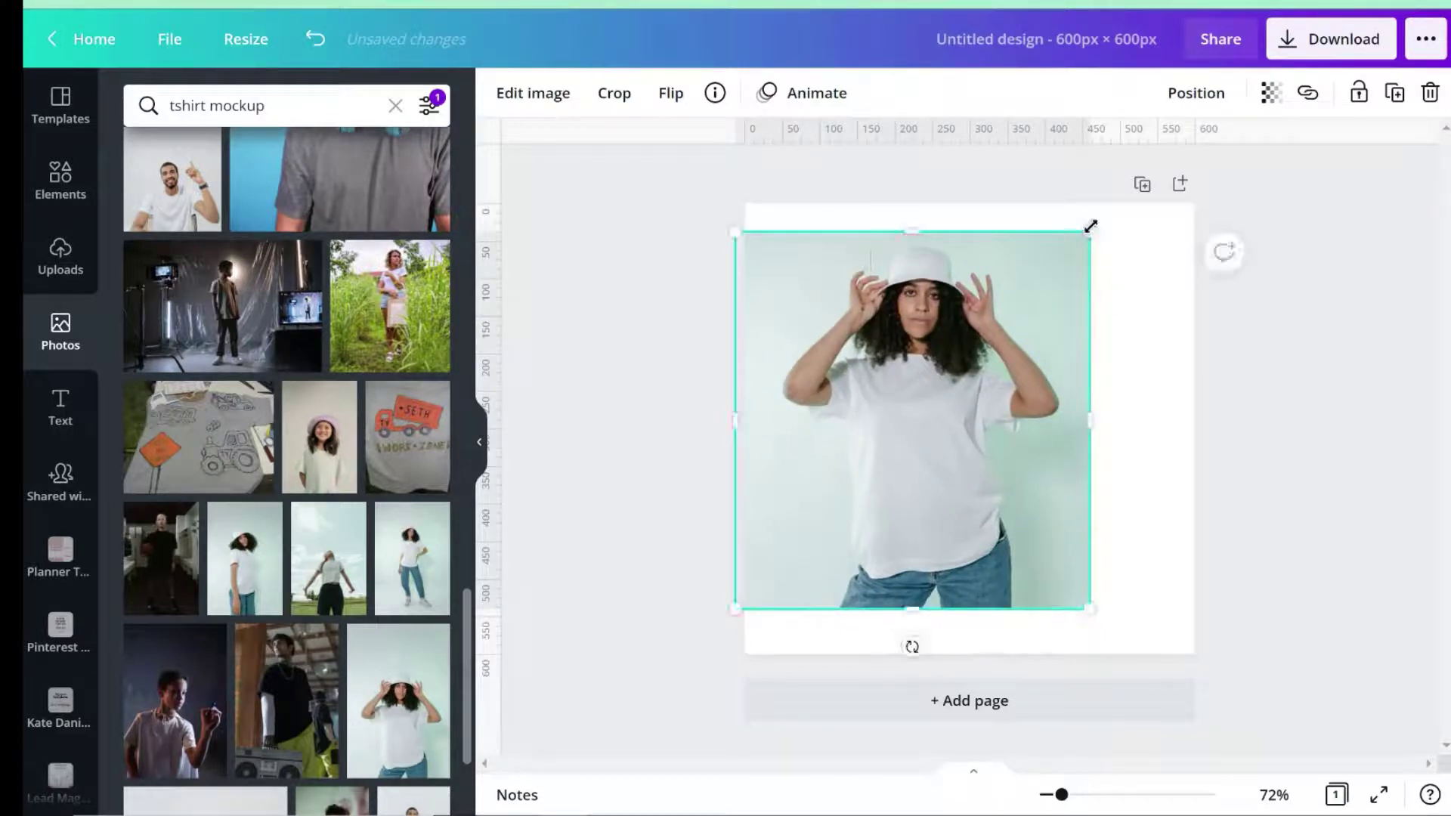
drag(1089, 231, 1129, 189)
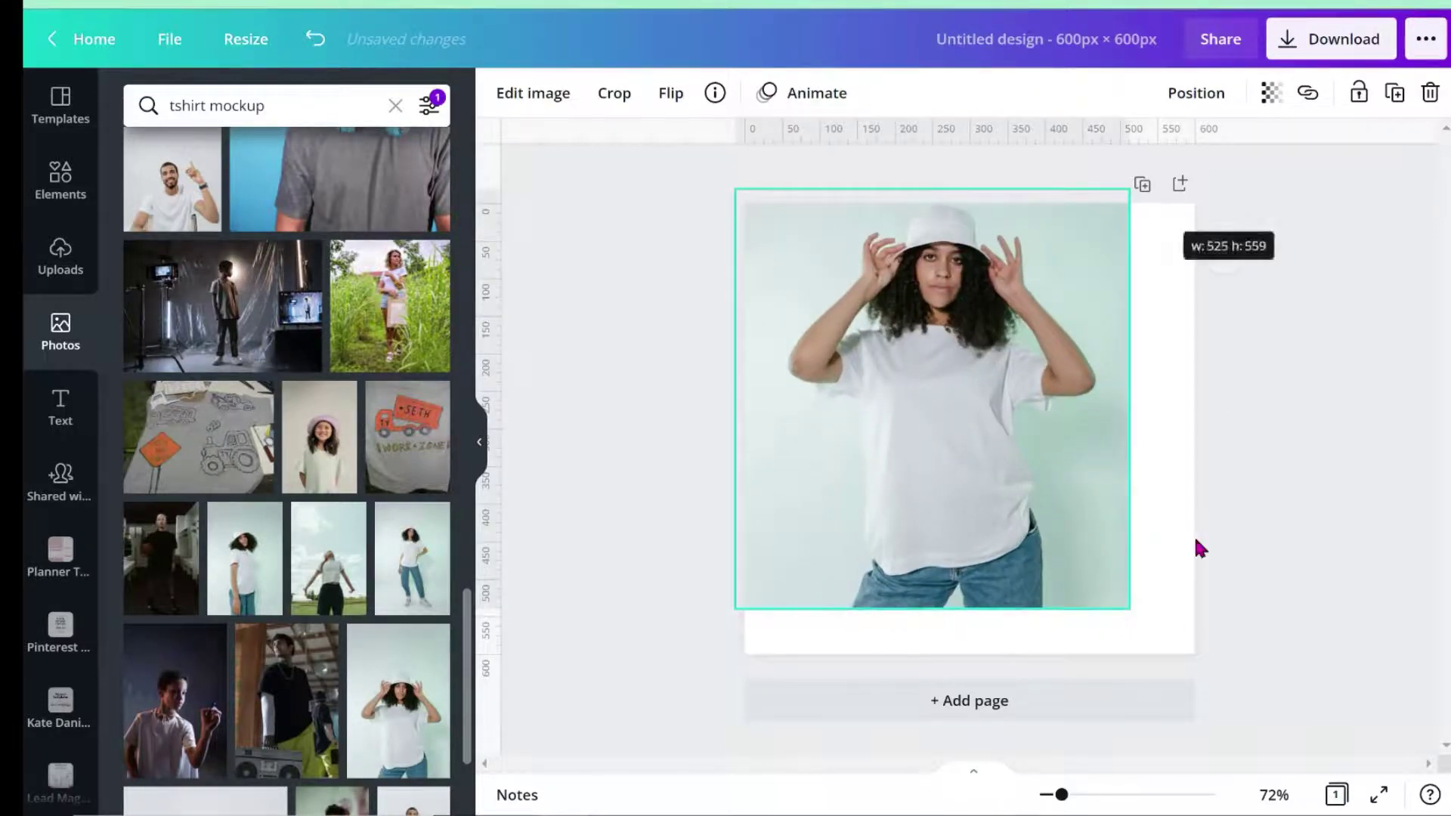
drag(1131, 609, 1192, 662)
mouse_move(1186, 421)
mouse_down()
mouse_move(1333, 424)
mouse_move(1185, 431)
mouse_move(1201, 429)
mouse_up()
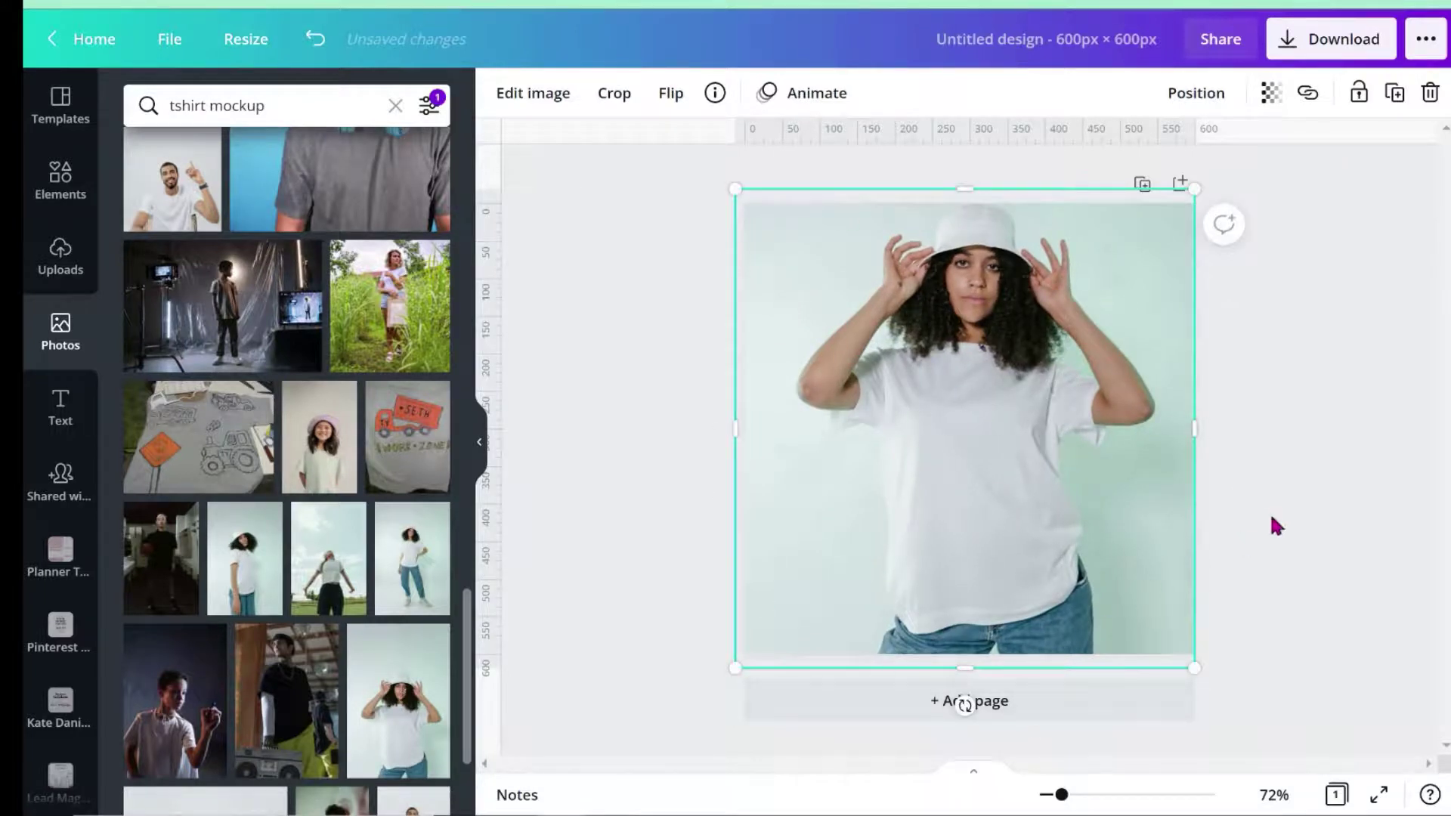
click(1287, 542)
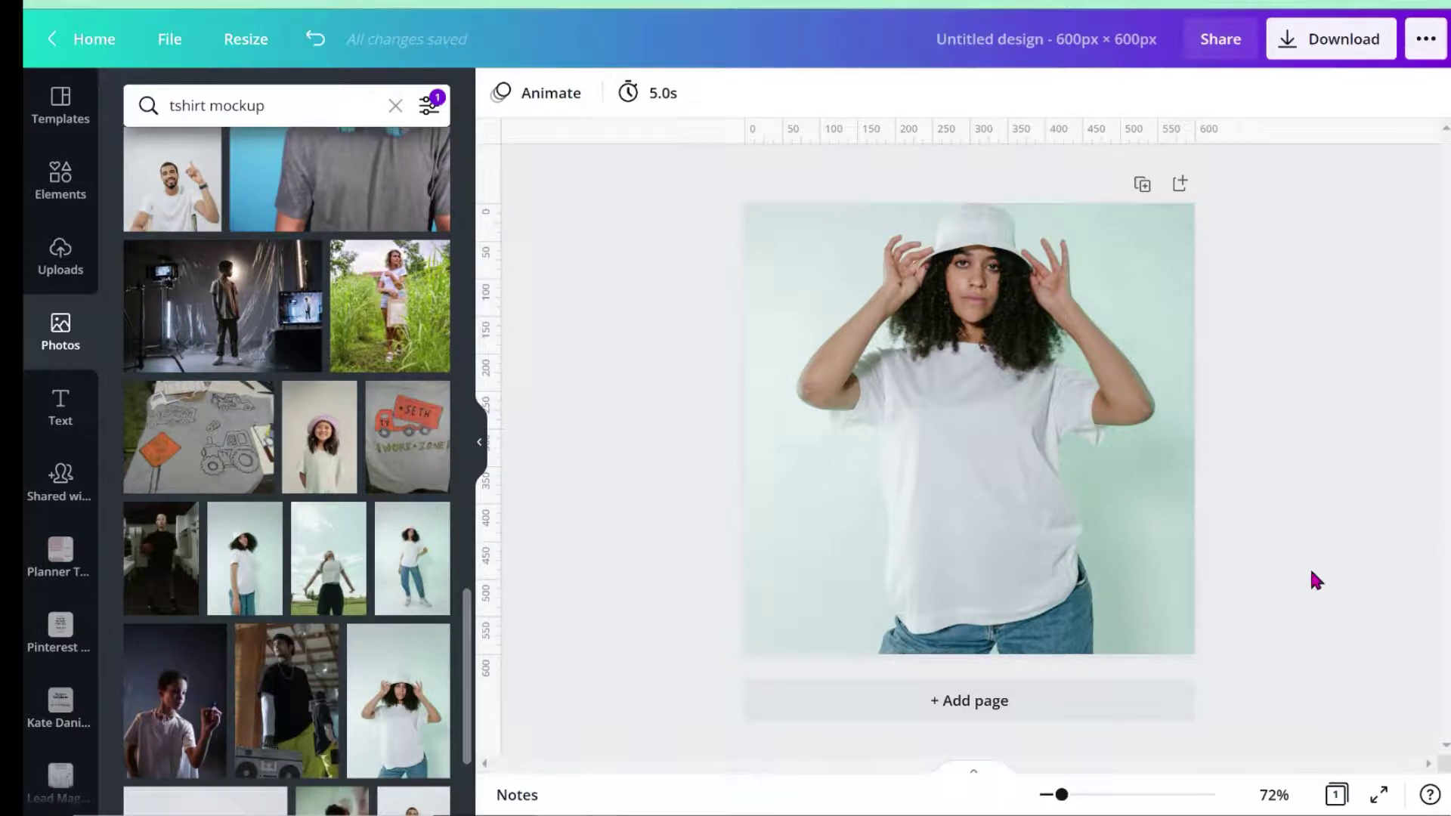
- Paste the Bibbidi Bobbidi Boo witches graphic onto the photo and open its Edit image effects
click(1011, 460)
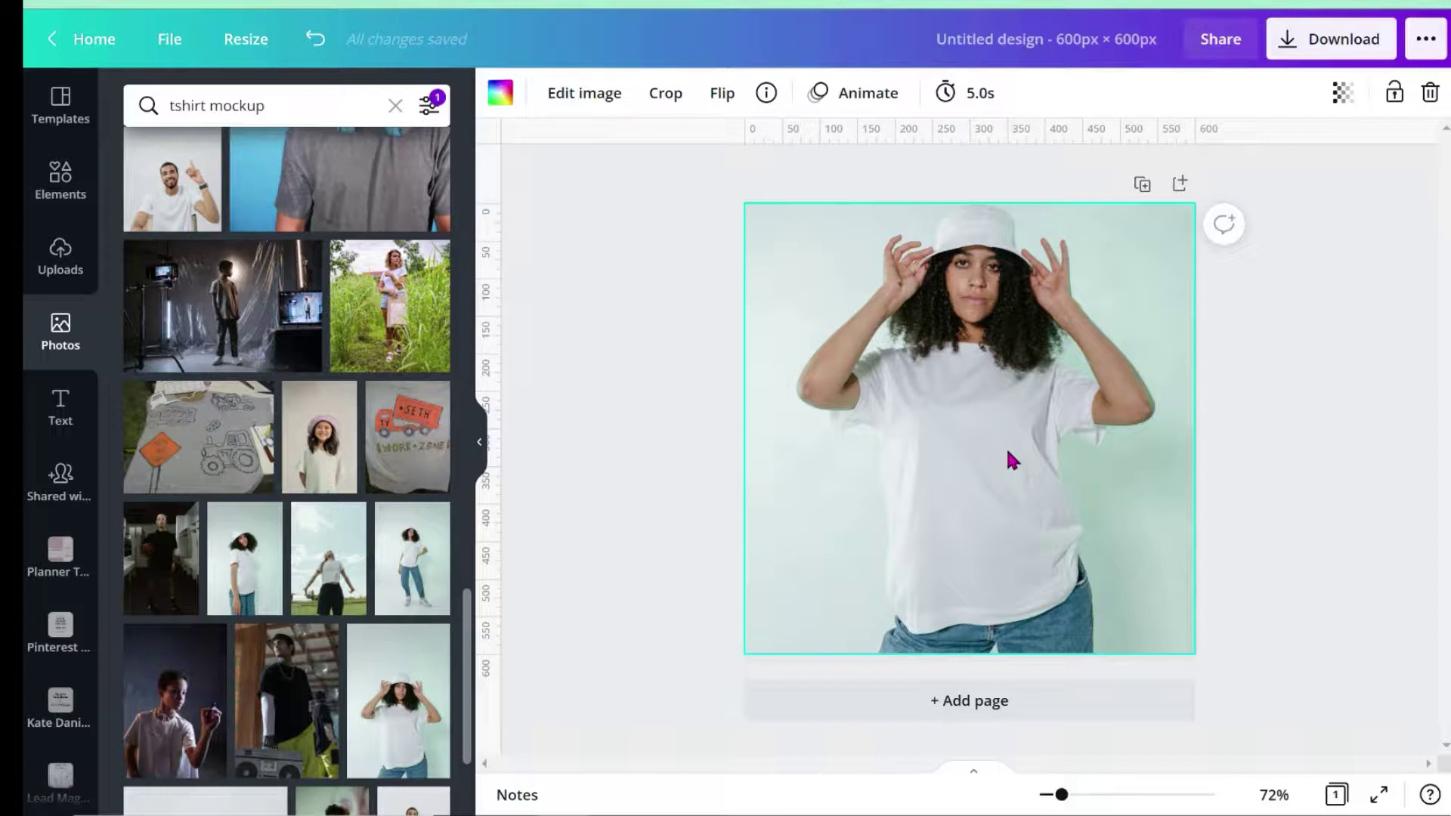
key(ctrl+v)
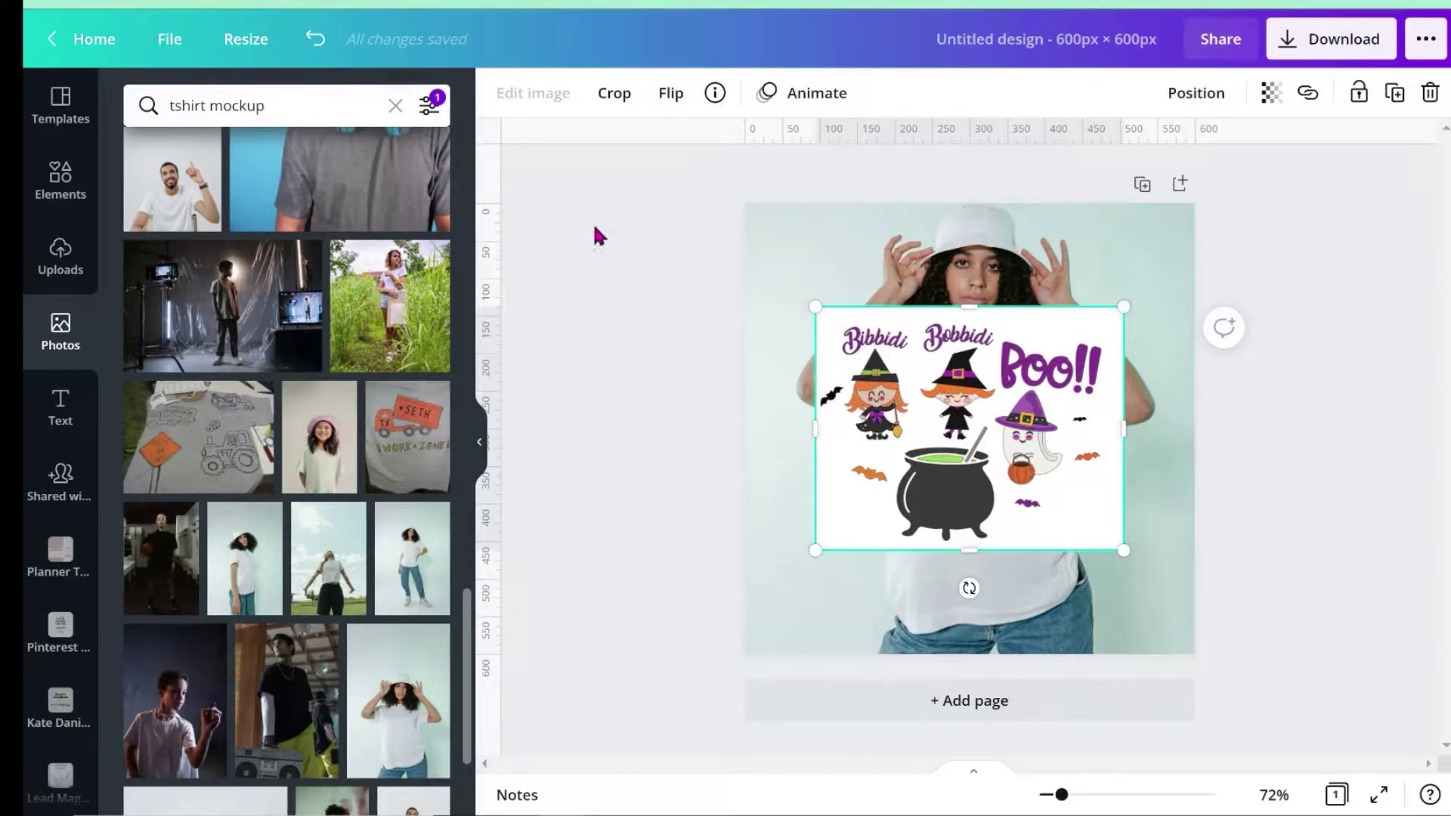
click(1393, 415)
click(1045, 486)
click(530, 105)
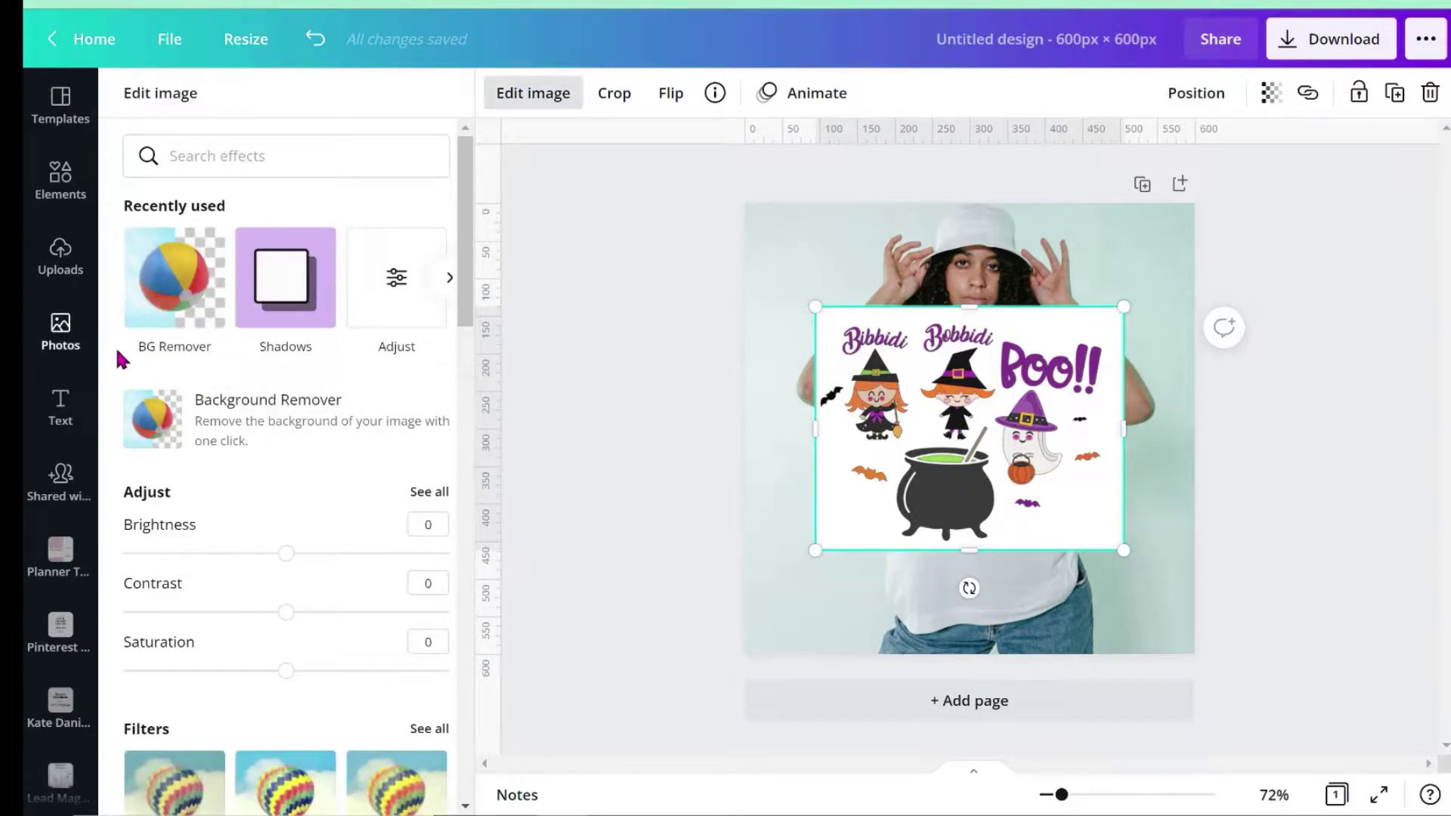
- Apply BG Remover to the witches graphic, then shrink and centre it on the shirt's chest
click(169, 280)
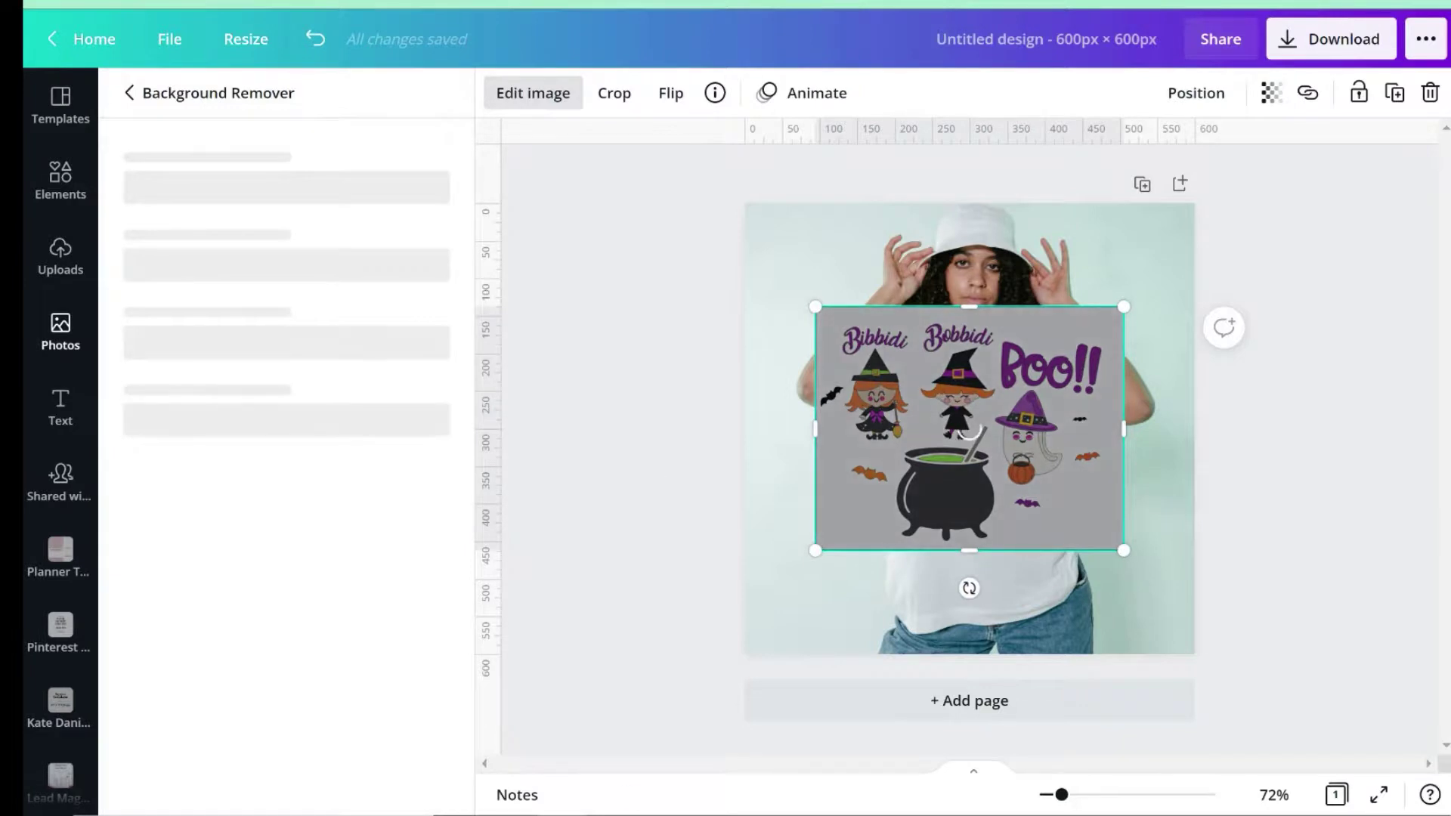
drag(1062, 795, 1072, 794)
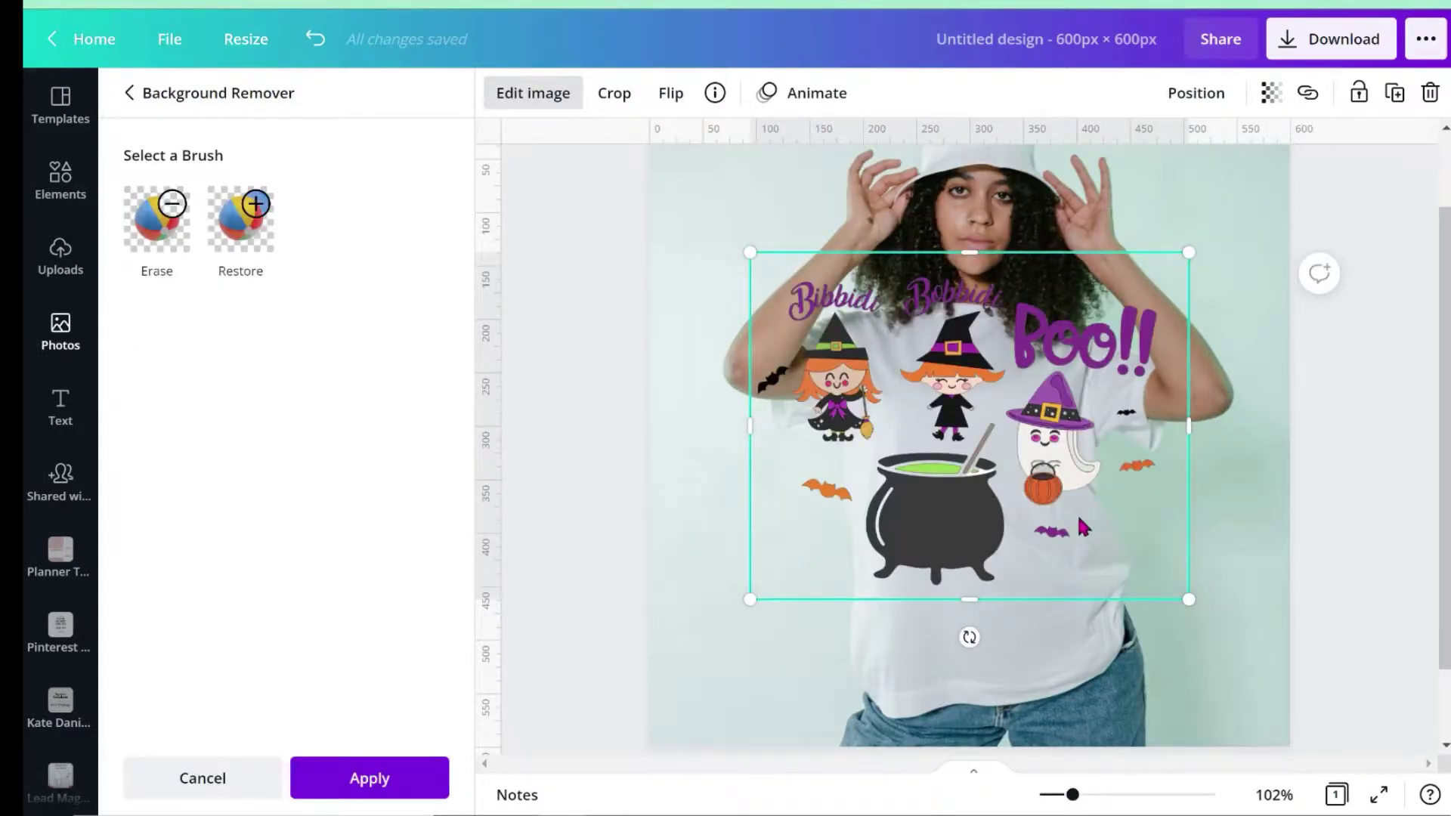
drag(1189, 252, 999, 401)
drag(903, 491, 1009, 466)
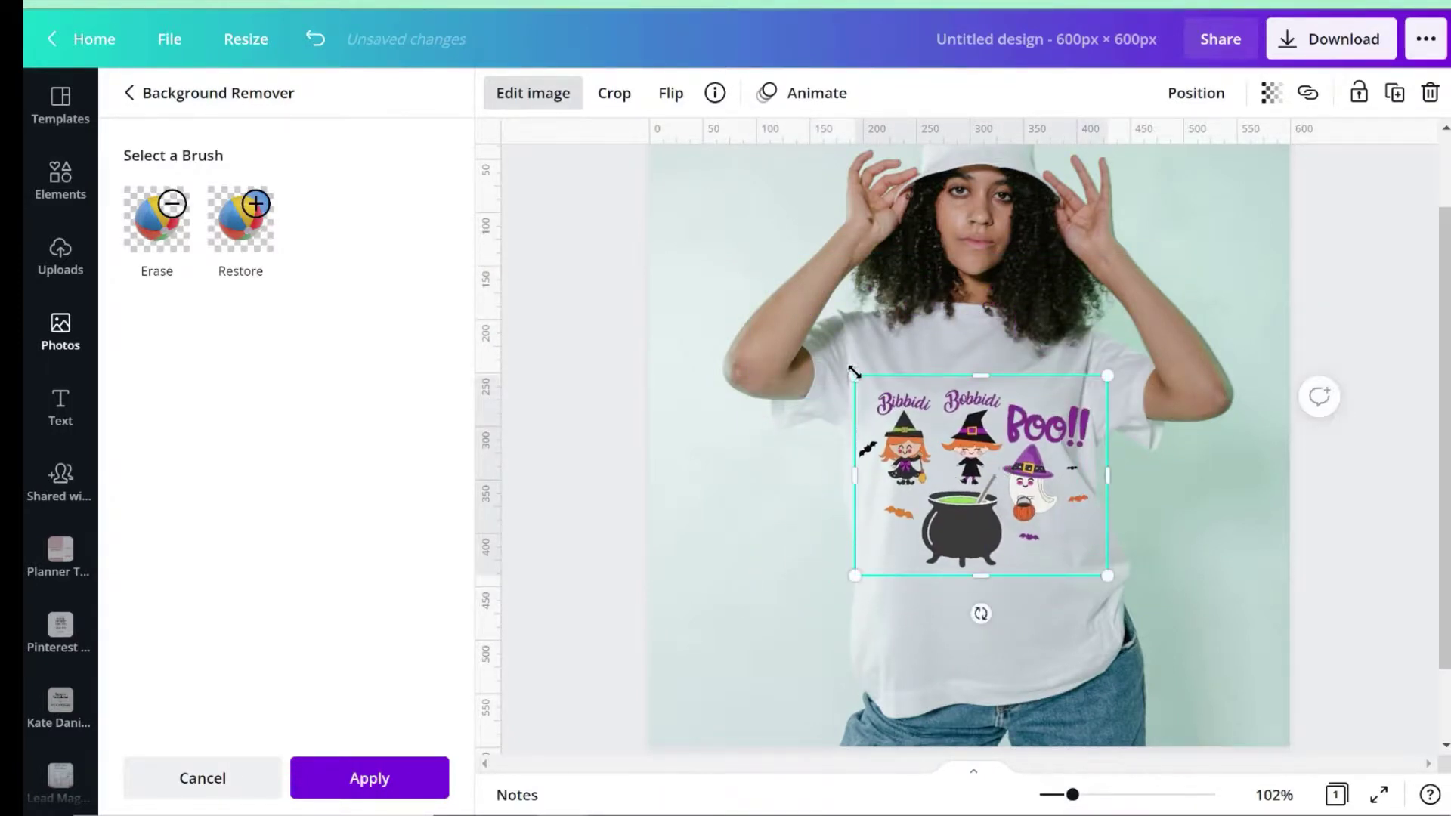
drag(854, 372, 878, 393)
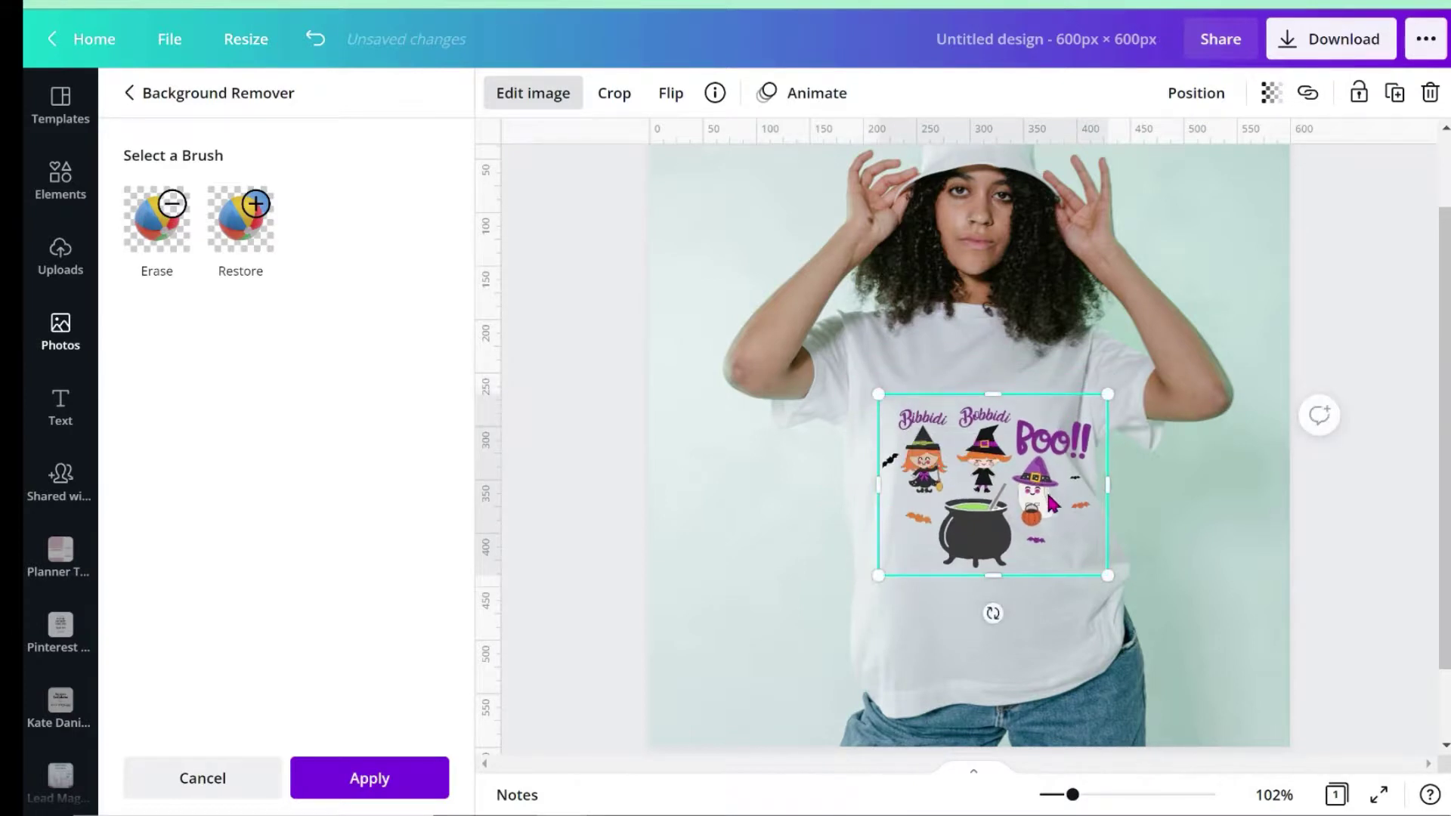
drag(1051, 502, 1032, 464)
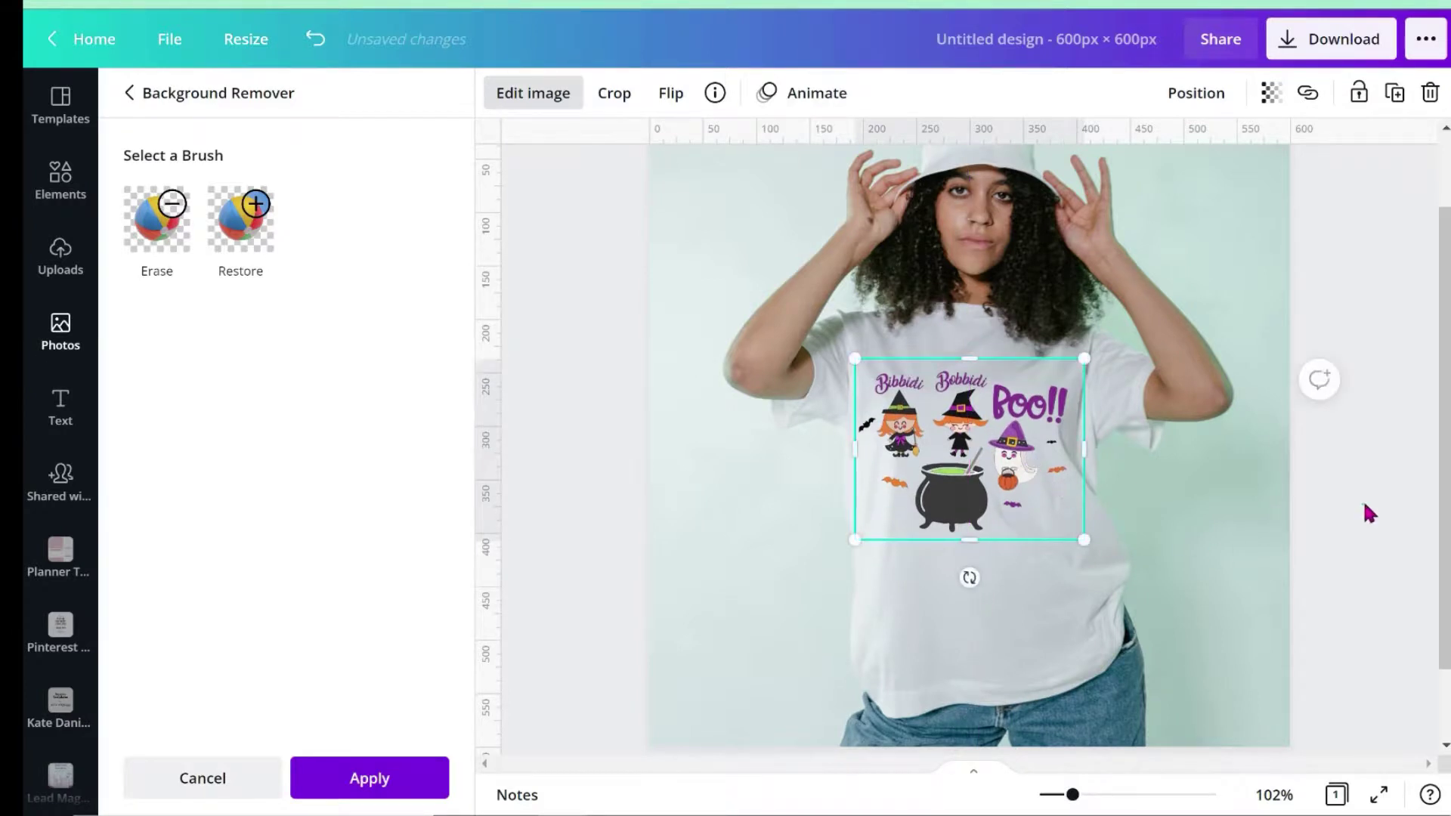
click(1315, 591)
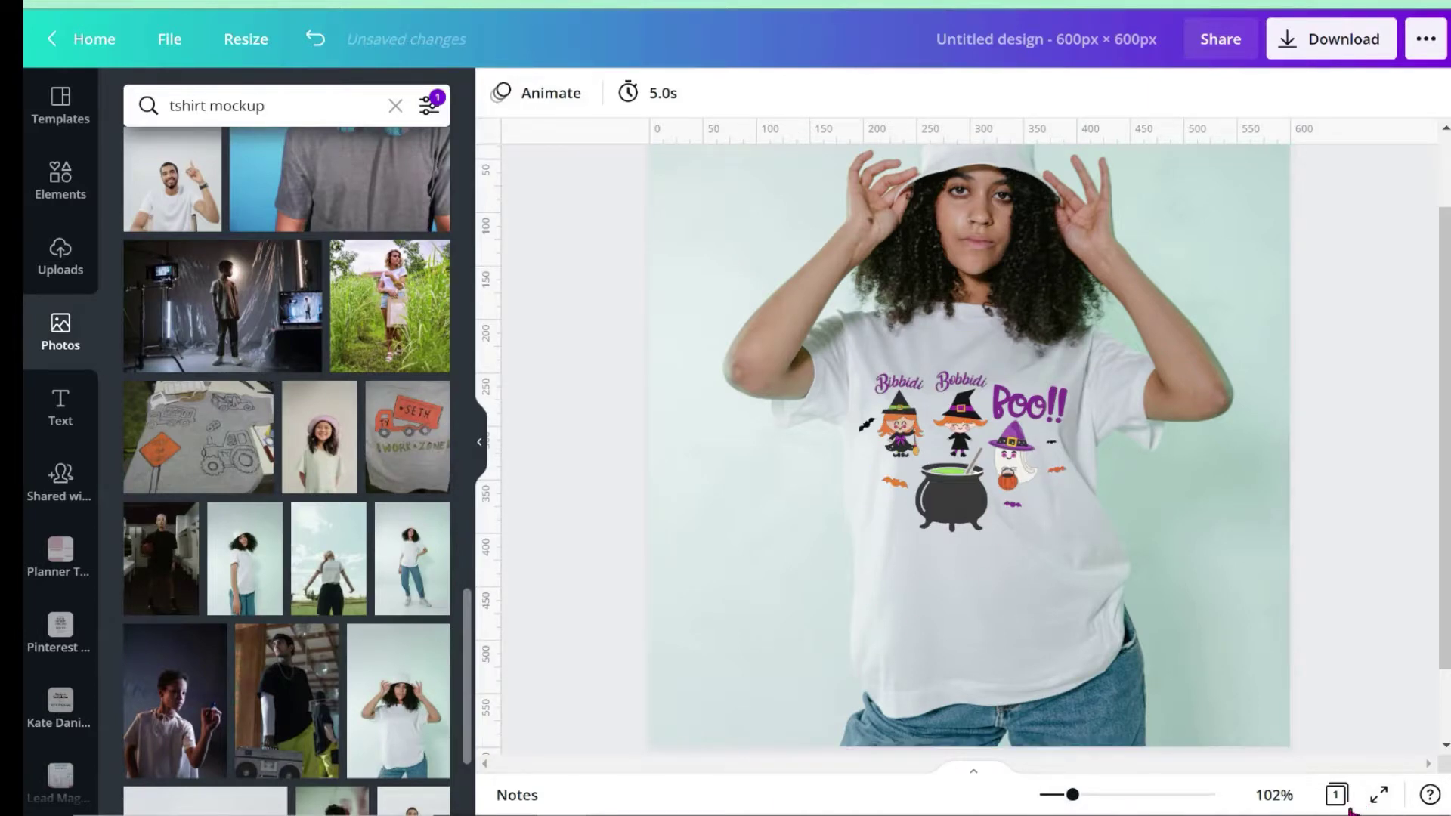
- Download the finished mockup as a 600 × 600 px PNG file
click(1377, 792)
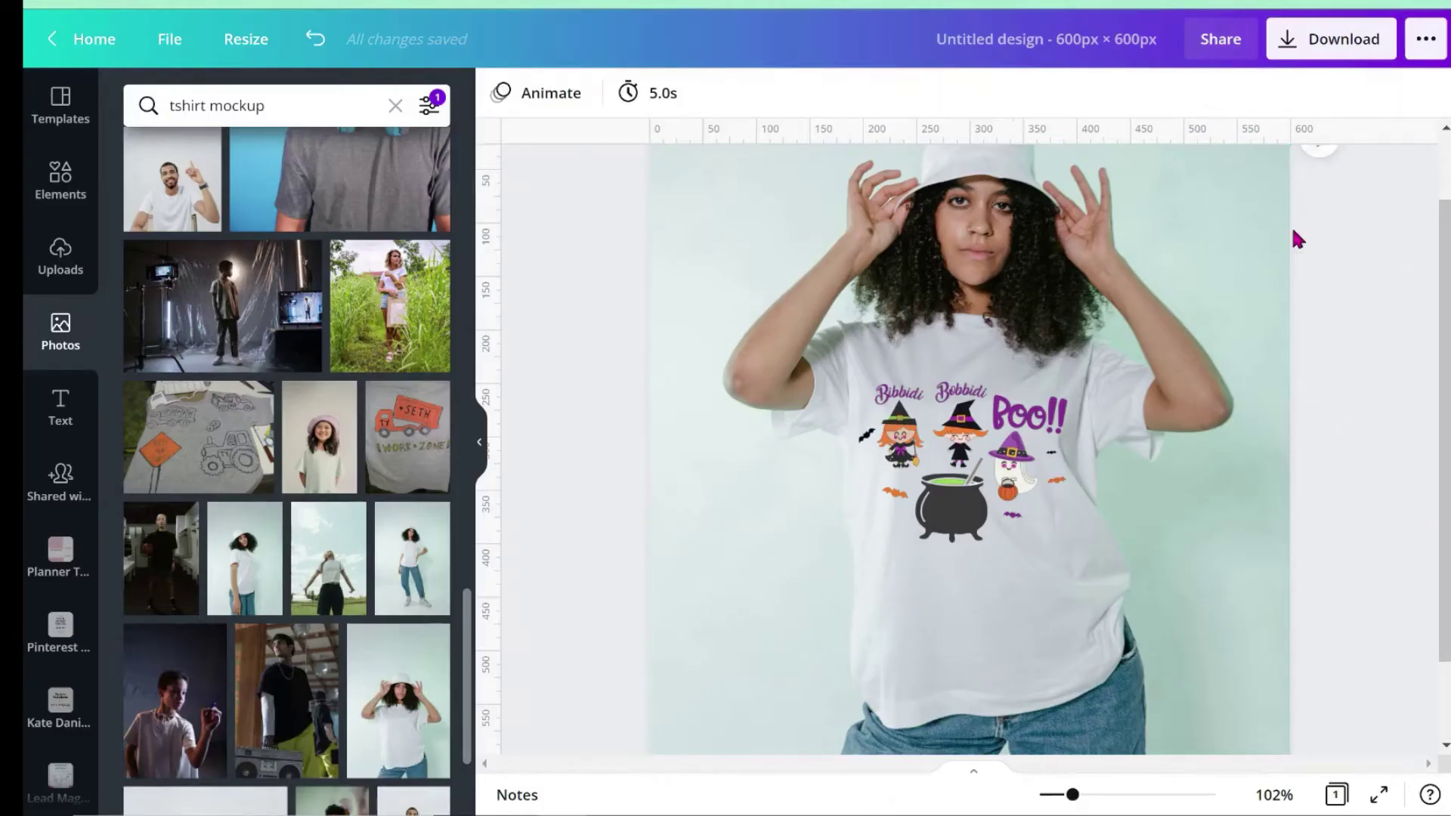
click(1287, 45)
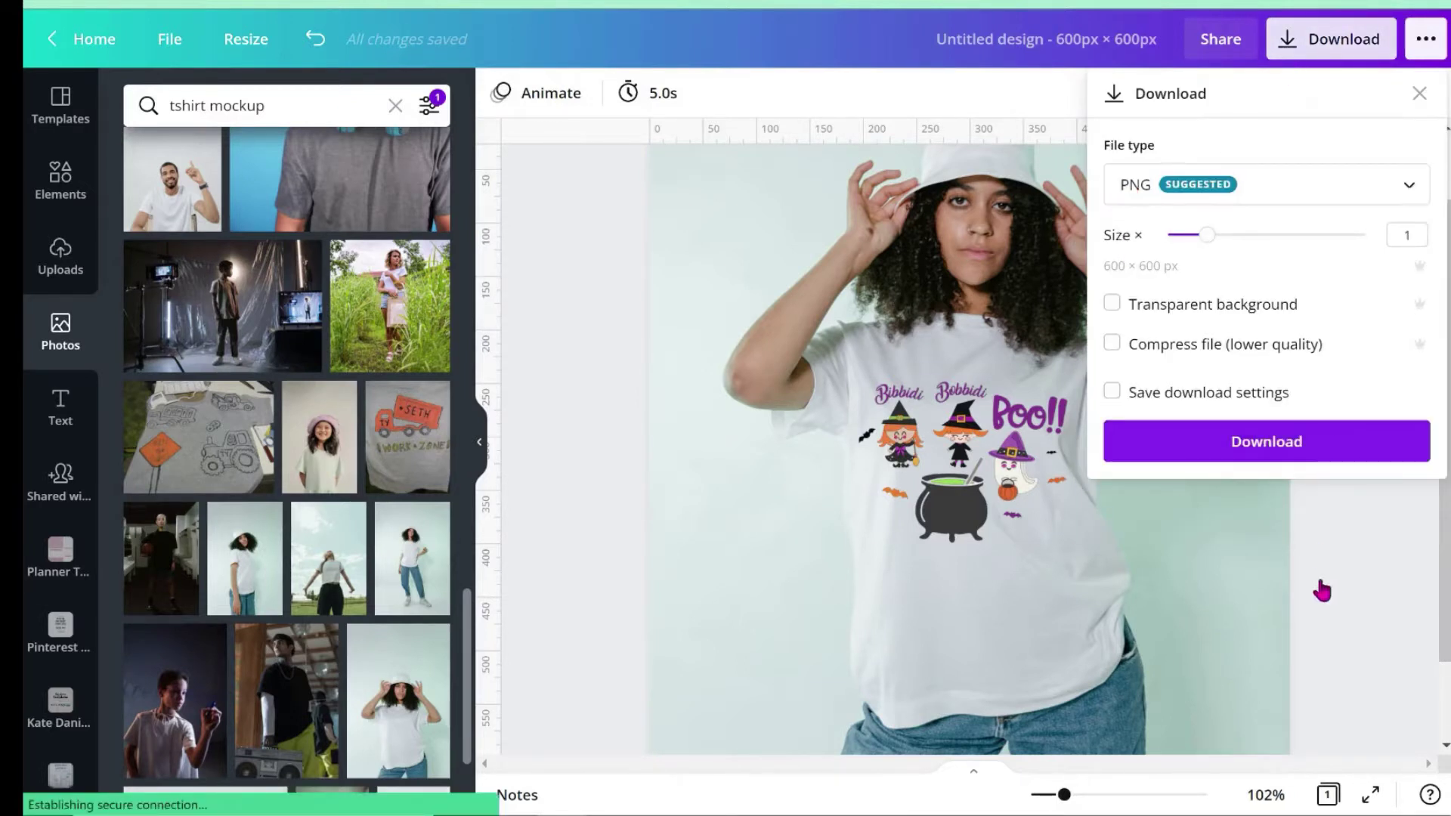
click(1370, 559)
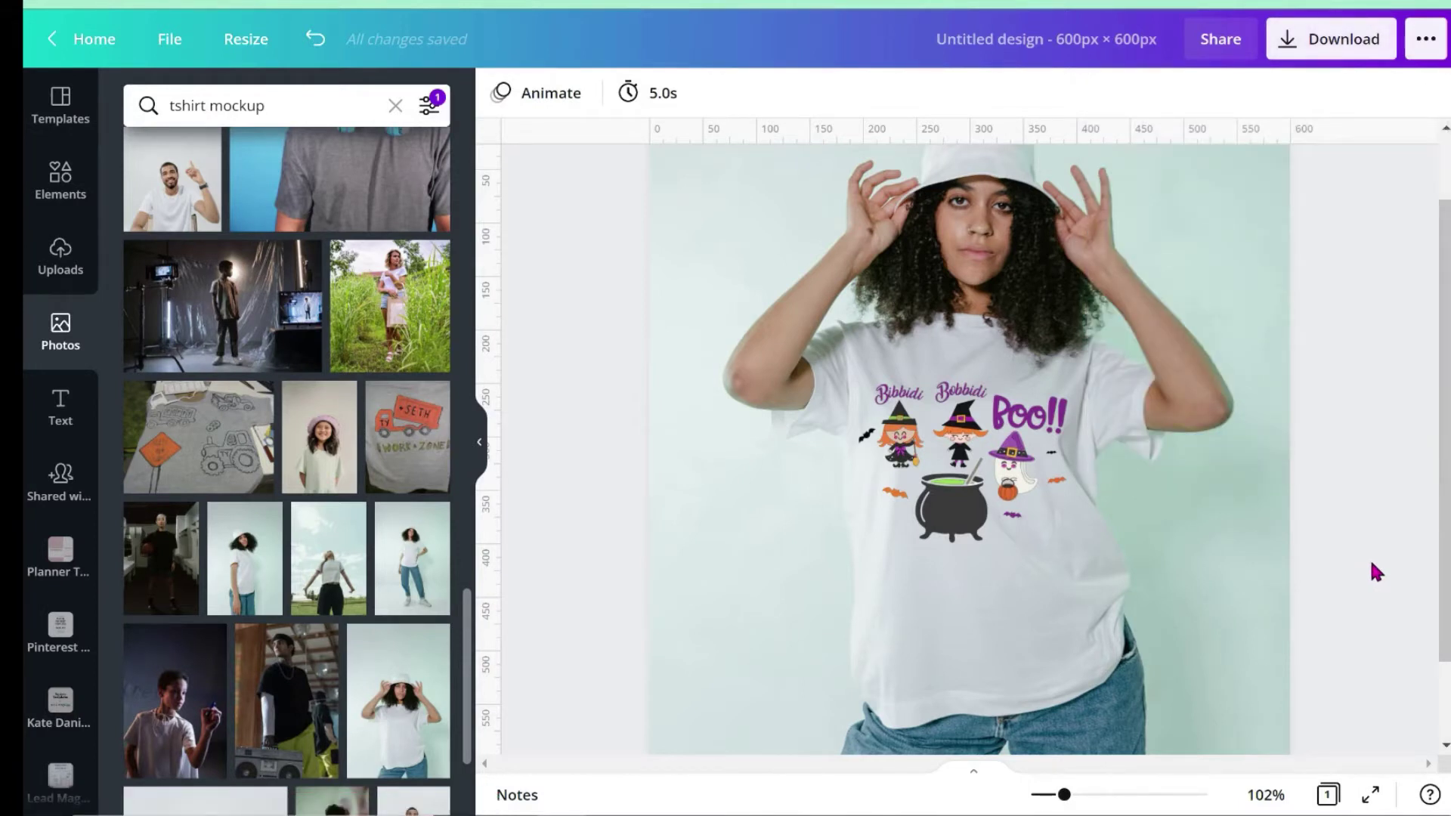